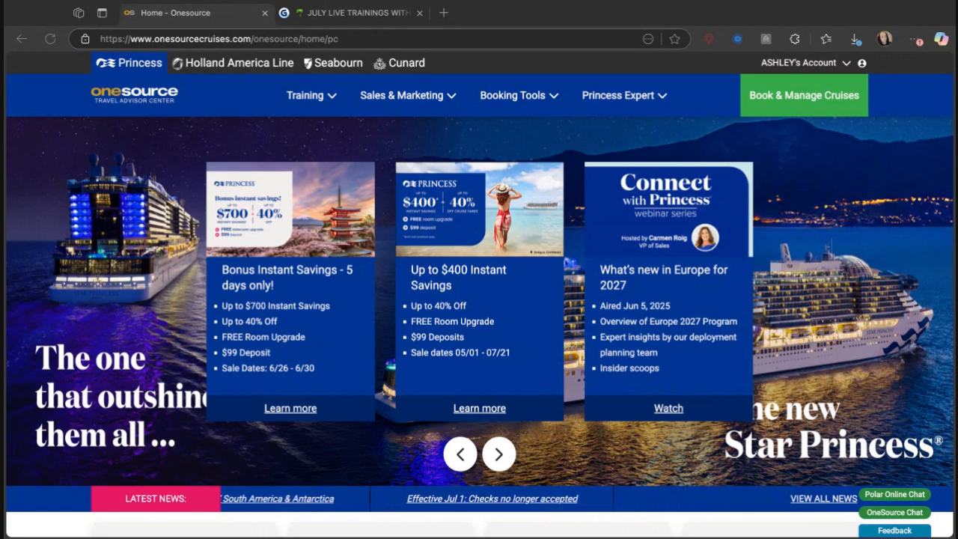
Examine the promotions, booking tool cards and featured sales resources on the Princess home page.
{"action": "key", "text": "alt+Tab"}
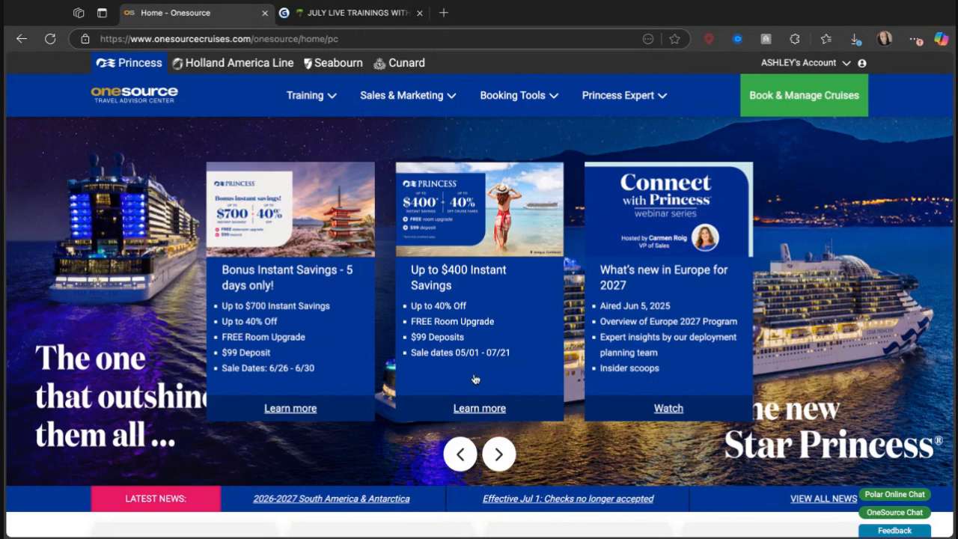
{"action": "left_click", "coordinate": [499, 454]}
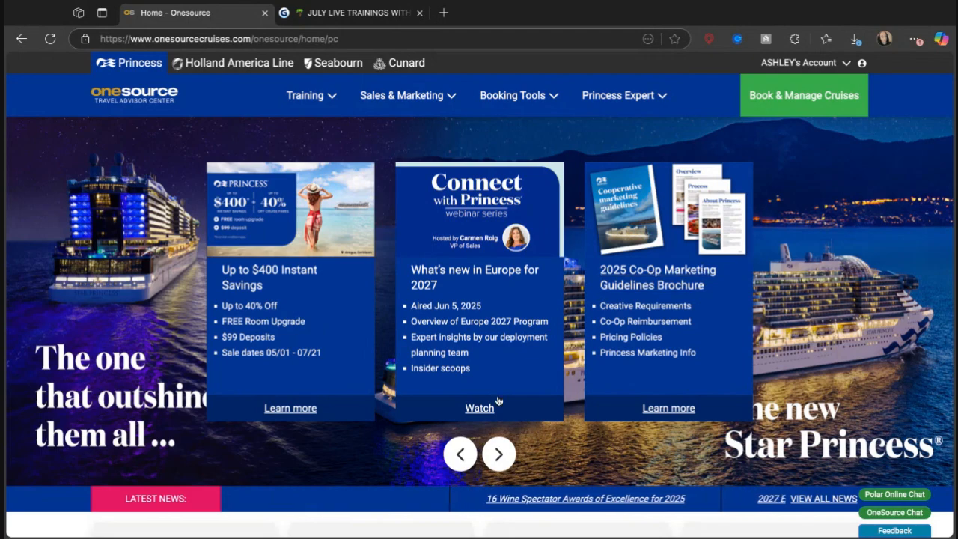
{"action": "scroll", "coordinate": [499, 401], "scroll_direction": "down", "scroll_amount": 3}
{"action": "scroll", "coordinate": [498, 402], "scroll_direction": "down", "scroll_amount": 3}
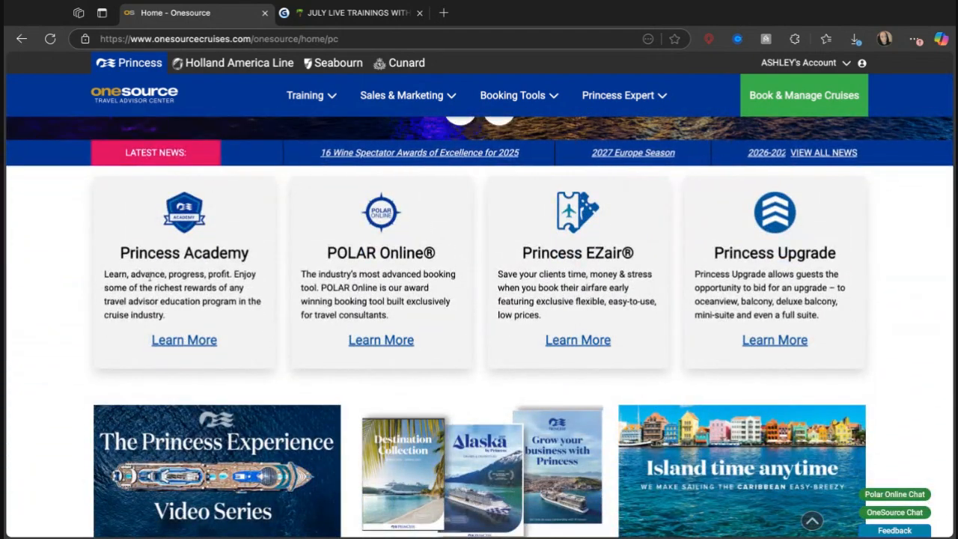
{"action": "scroll", "coordinate": [193, 235], "scroll_direction": "up", "scroll_amount": 3}
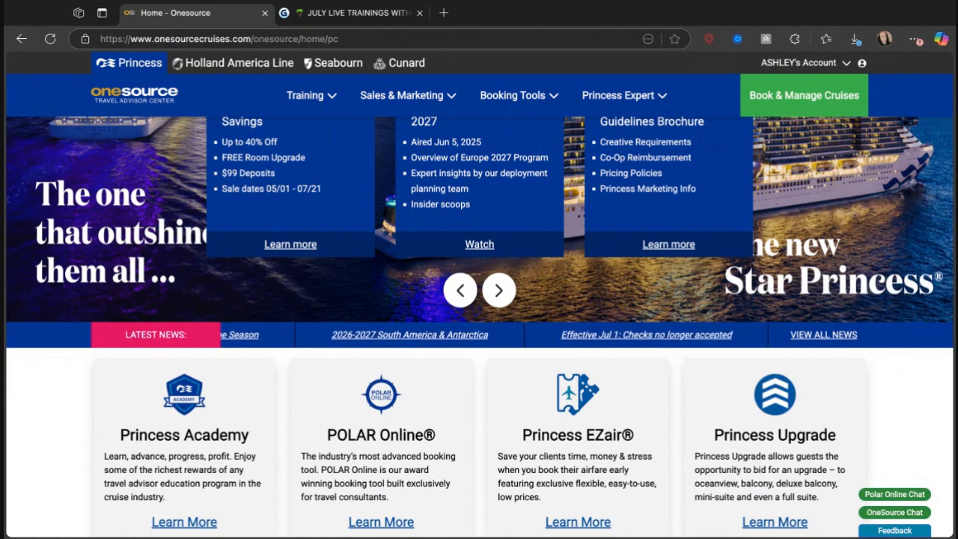
{"action": "scroll", "coordinate": [217, 410], "scroll_direction": "down", "scroll_amount": 2}
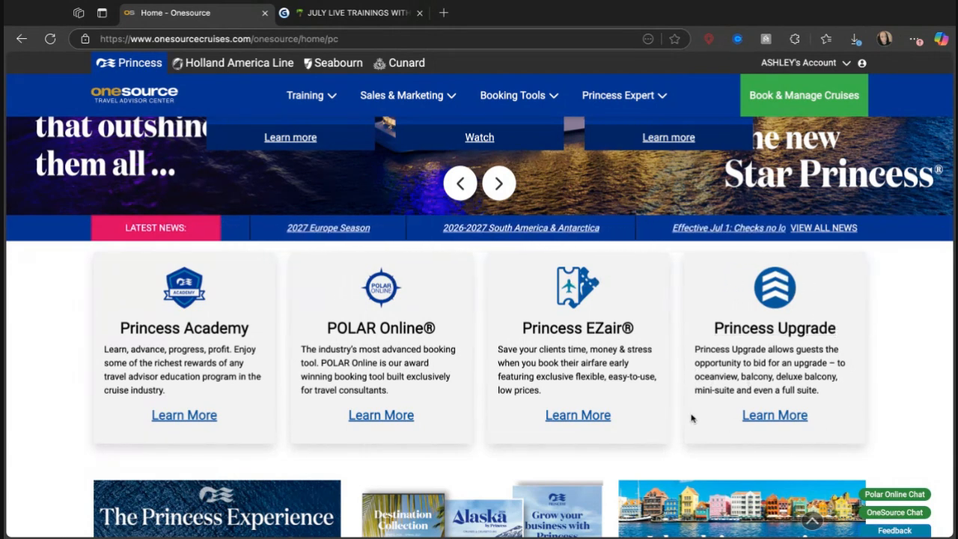
{"action": "scroll", "coordinate": [834, 429], "scroll_direction": "down", "scroll_amount": 3}
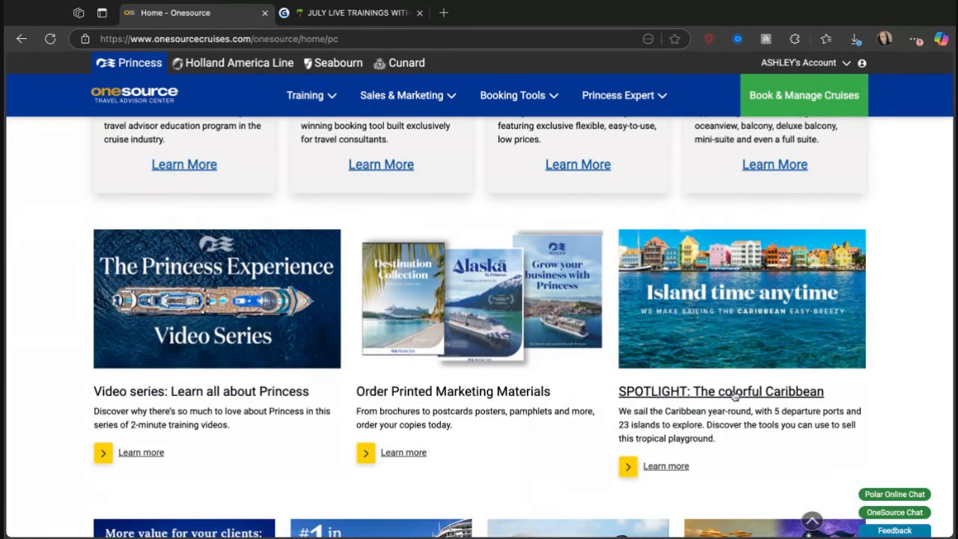
{"action": "scroll", "coordinate": [557, 438], "scroll_direction": "down", "scroll_amount": 3}
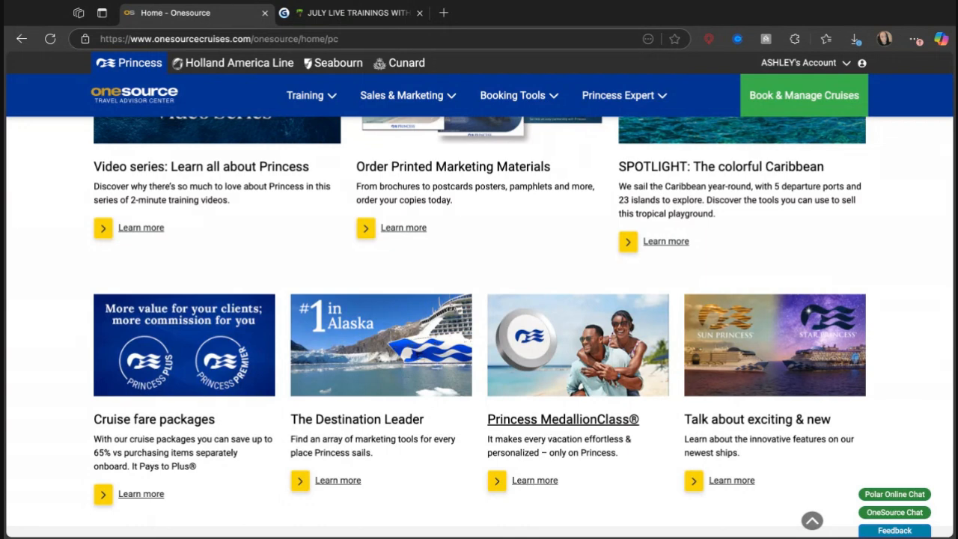
{"action": "scroll", "coordinate": [291, 468], "scroll_direction": "down", "scroll_amount": 1}
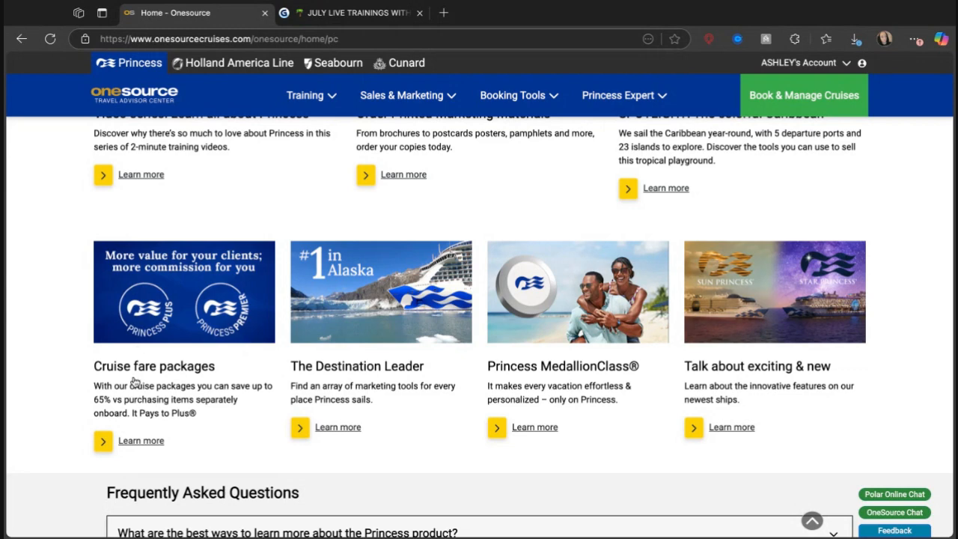
Open the Cruise fare packages page and read through the Princess Plus/Premier vs the competition chart.
{"action": "left_click", "coordinate": [131, 441]}
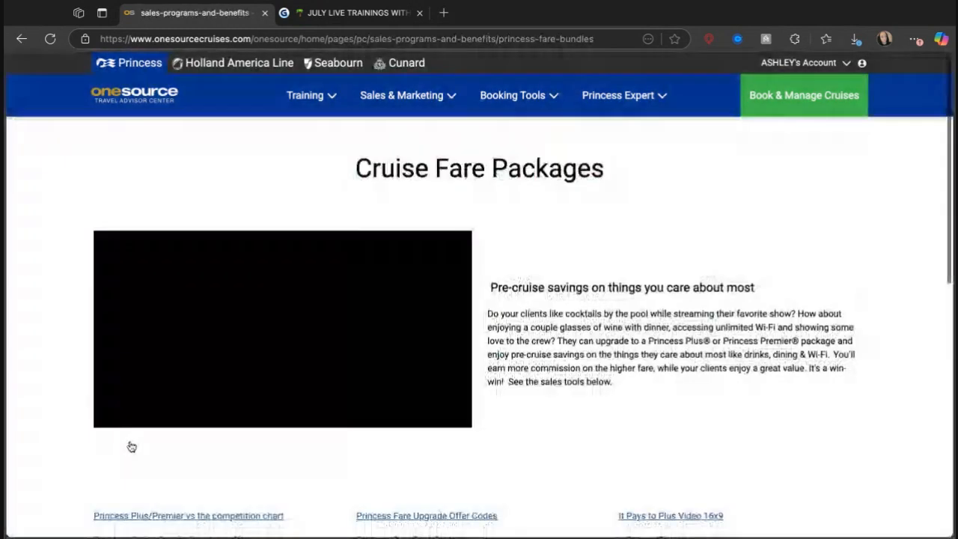
{"action": "scroll", "coordinate": [232, 421], "scroll_direction": "down", "scroll_amount": 3}
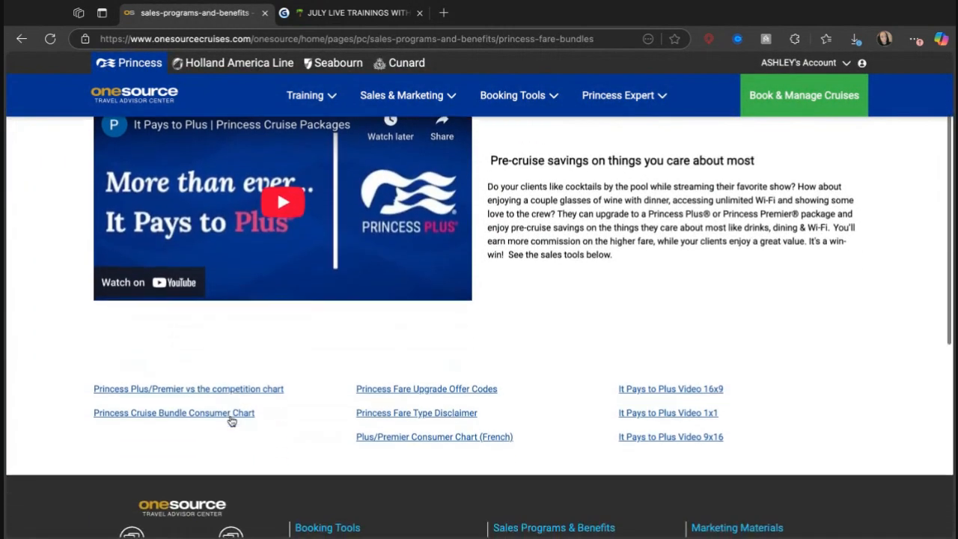
{"action": "left_click", "coordinate": [202, 387]}
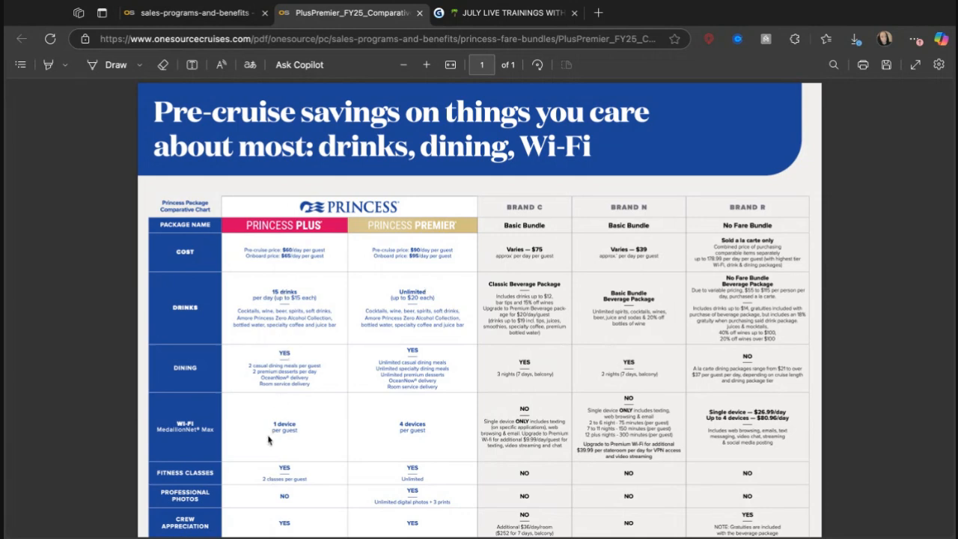
{"action": "scroll", "coordinate": [274, 468], "scroll_direction": "down", "scroll_amount": 2}
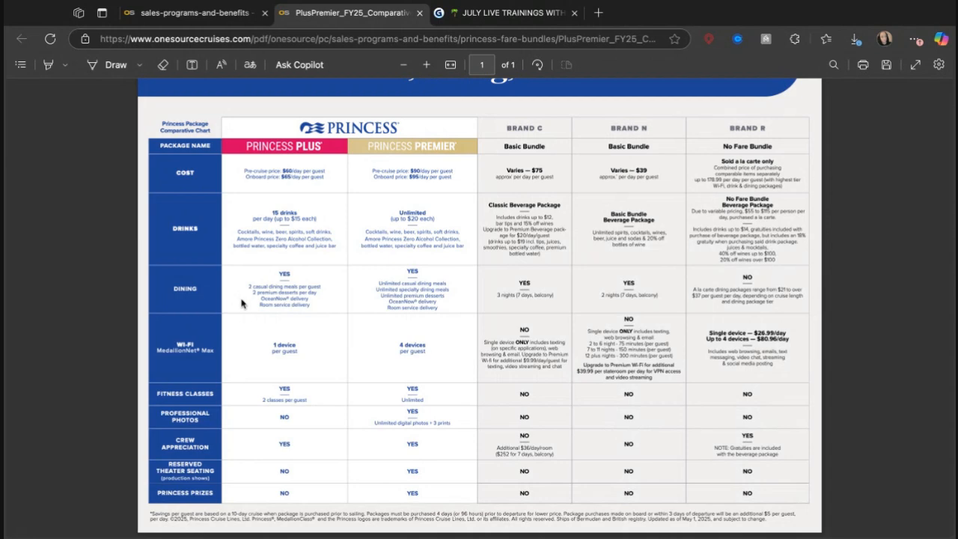
{"action": "scroll", "coordinate": [241, 303], "scroll_direction": "up", "scroll_amount": 2}
{"action": "scroll", "coordinate": [241, 307], "scroll_direction": "down", "scroll_amount": 2}
{"action": "scroll", "coordinate": [488, 503], "scroll_direction": "up", "scroll_amount": 1}
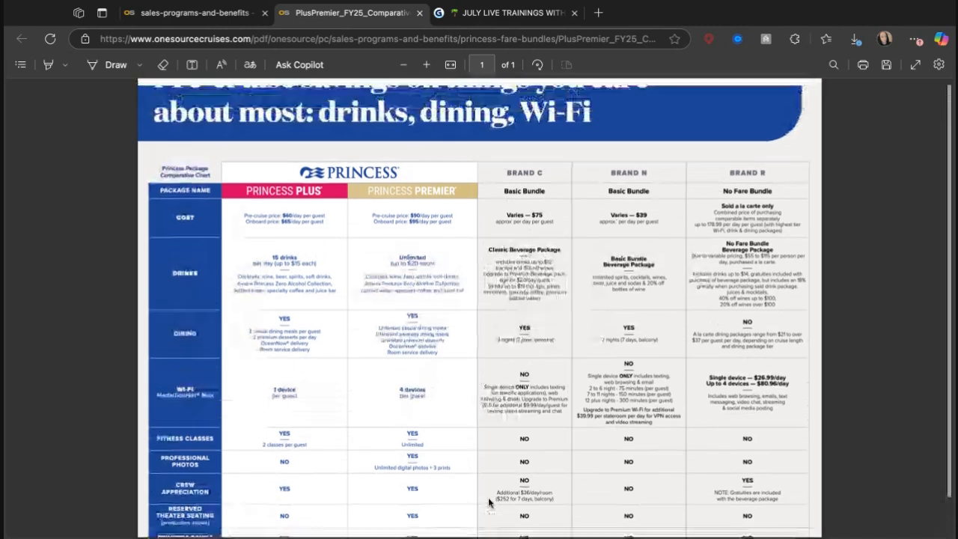
{"action": "scroll", "coordinate": [488, 503], "scroll_direction": "up", "scroll_amount": 1}
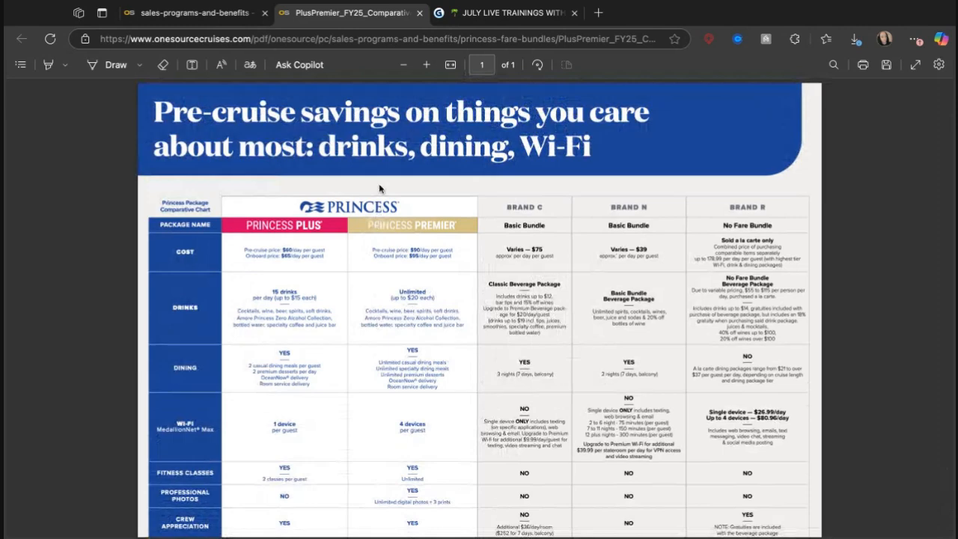
Close the Princess Plus/Premier comparison chart and return to the Princess home page.
{"action": "left_click", "coordinate": [420, 14]}
{"action": "scroll", "coordinate": [338, 273], "scroll_direction": "up", "scroll_amount": 1}
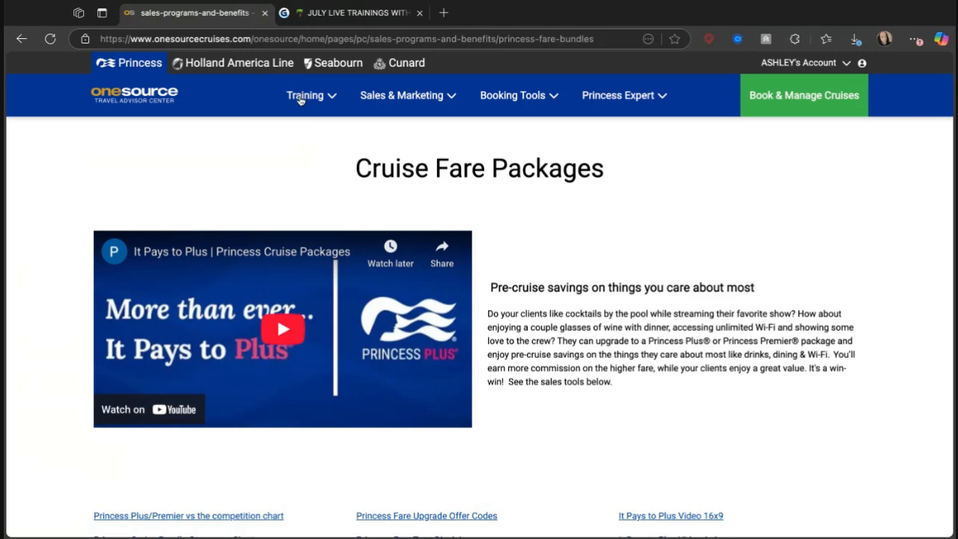
{"action": "left_click", "coordinate": [20, 40]}
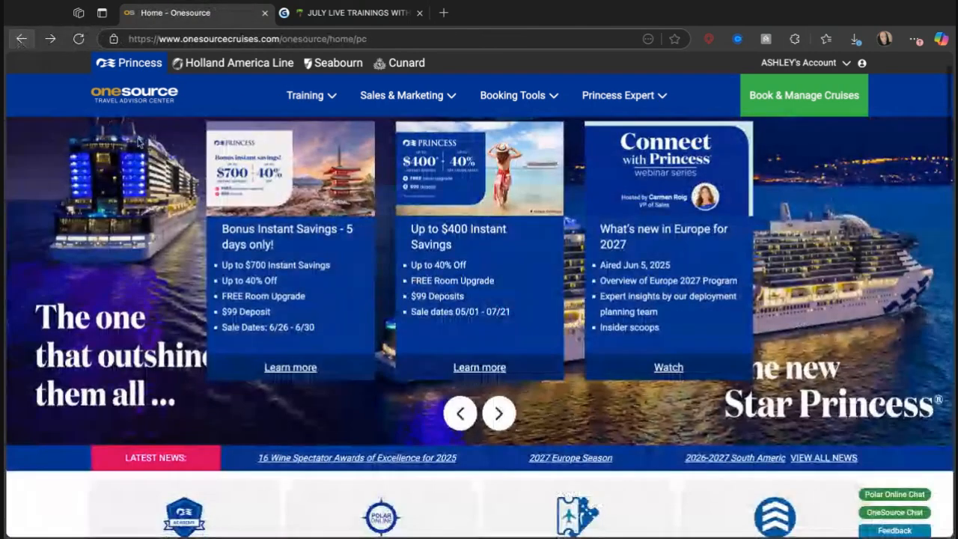
Open the Seminars at Sea page under live training and read the 2025 program description and booking notes.
{"action": "left_click", "coordinate": [319, 95]}
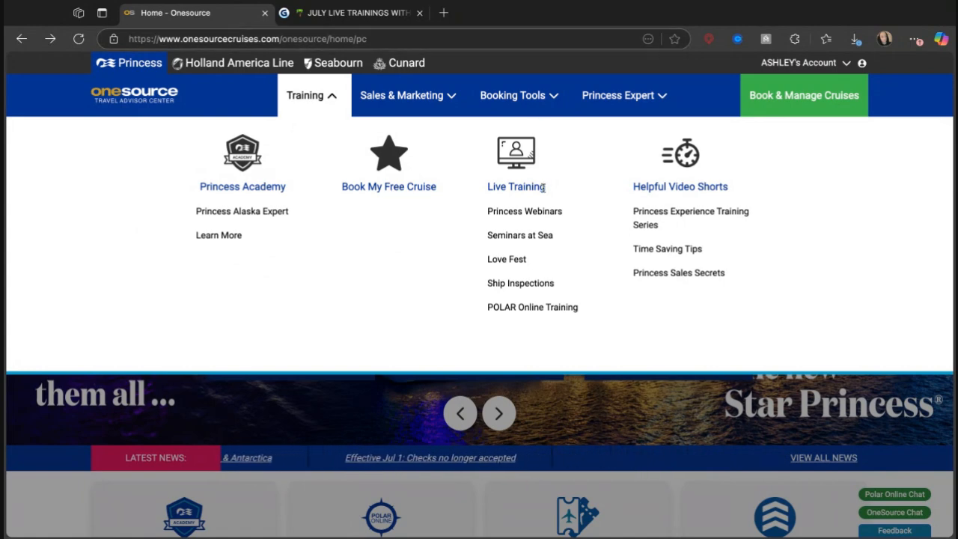
{"action": "left_click", "coordinate": [505, 236]}
{"action": "scroll", "coordinate": [509, 240], "scroll_direction": "down", "scroll_amount": 1}
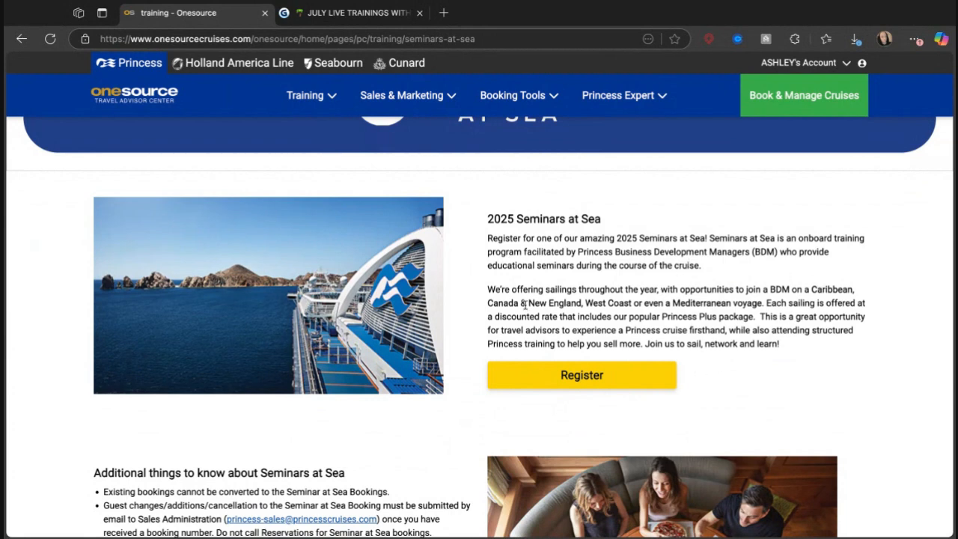
{"action": "scroll", "coordinate": [346, 411], "scroll_direction": "down", "scroll_amount": 3}
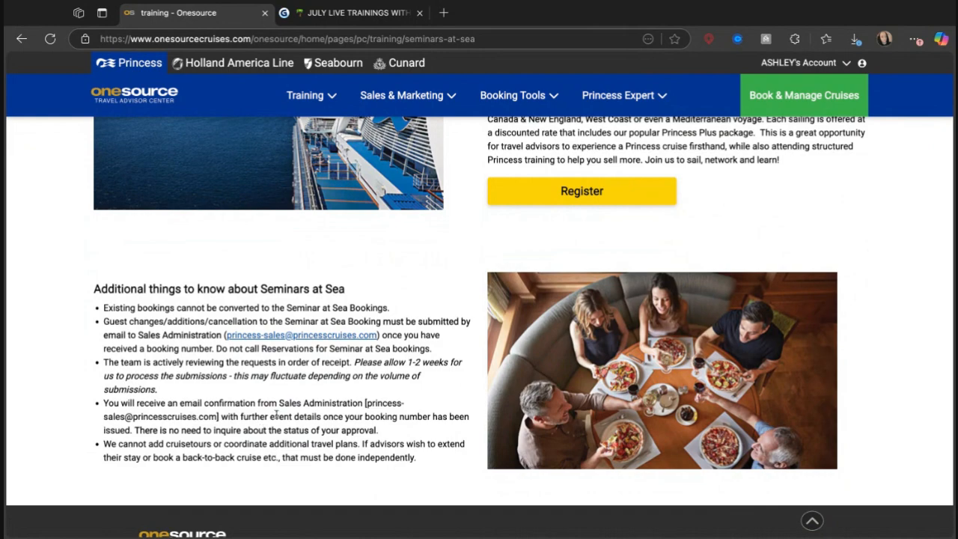
{"action": "scroll", "coordinate": [249, 440], "scroll_direction": "up", "scroll_amount": 1}
{"action": "scroll", "coordinate": [249, 433], "scroll_direction": "up", "scroll_amount": 1}
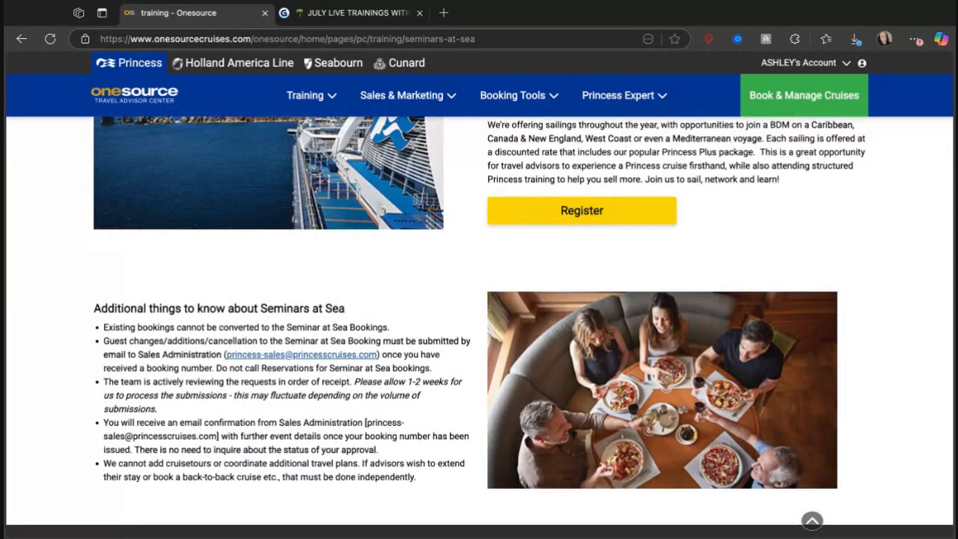
{"action": "scroll", "coordinate": [479, 319], "scroll_direction": "down", "scroll_amount": 1}
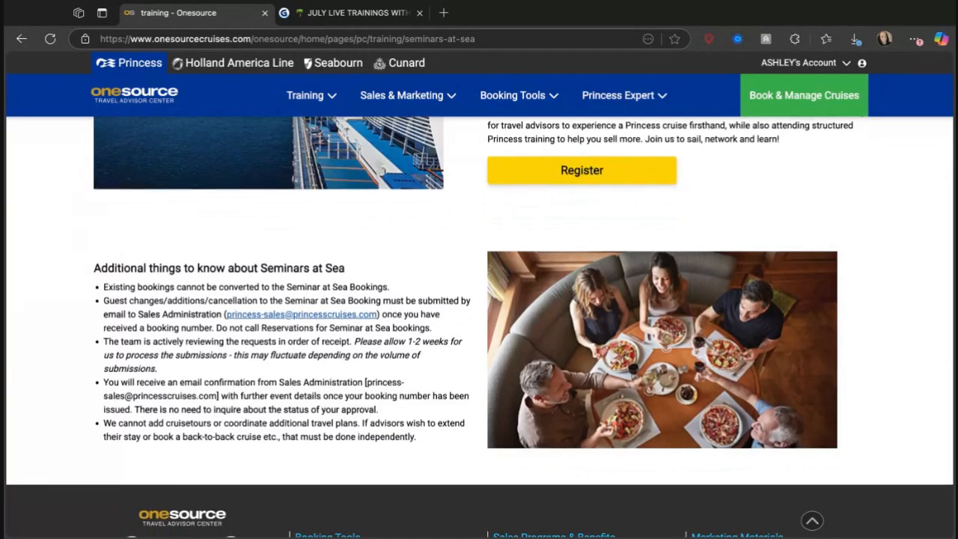
{"action": "scroll", "coordinate": [479, 327], "scroll_direction": "up", "scroll_amount": 3}
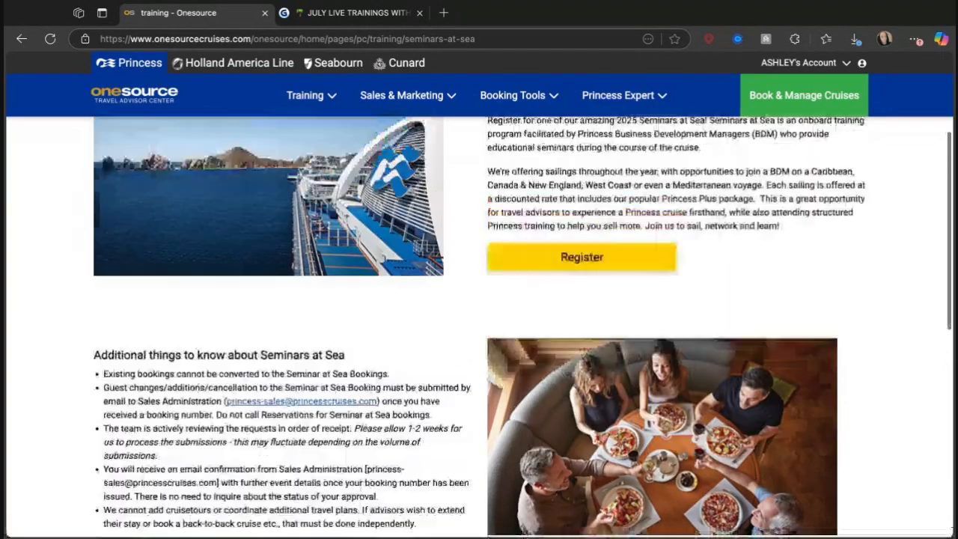
{"action": "scroll", "coordinate": [479, 327], "scroll_direction": "up", "scroll_amount": 1}
{"action": "scroll", "coordinate": [479, 327], "scroll_direction": "down", "scroll_amount": 1}
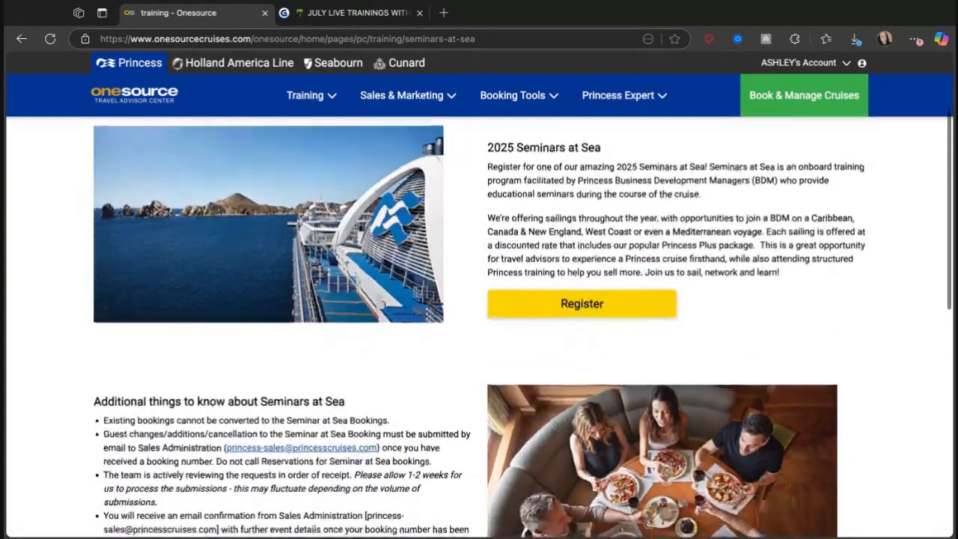
{"action": "scroll", "coordinate": [479, 327], "scroll_direction": "up", "scroll_amount": 2}
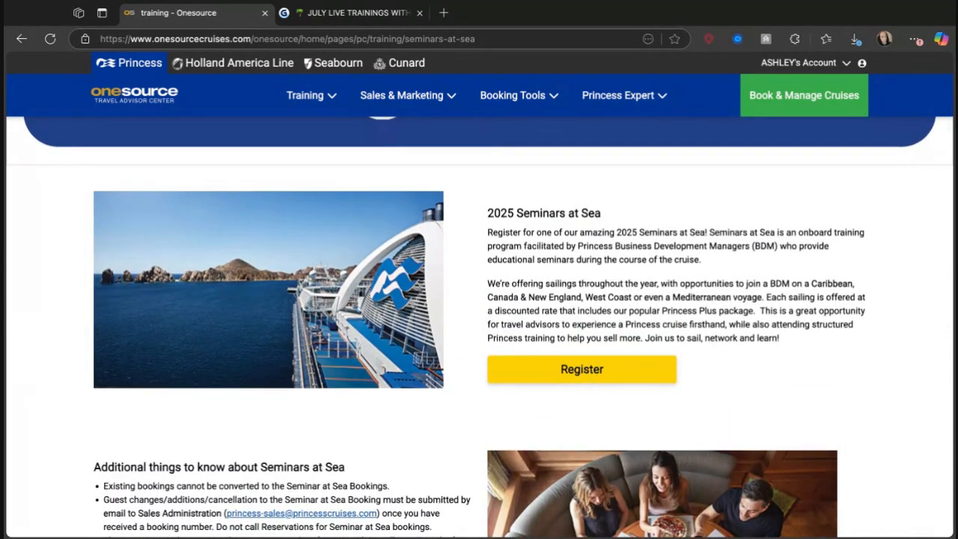
{"action": "scroll", "coordinate": [439, 173], "scroll_direction": "up", "scroll_amount": 2}
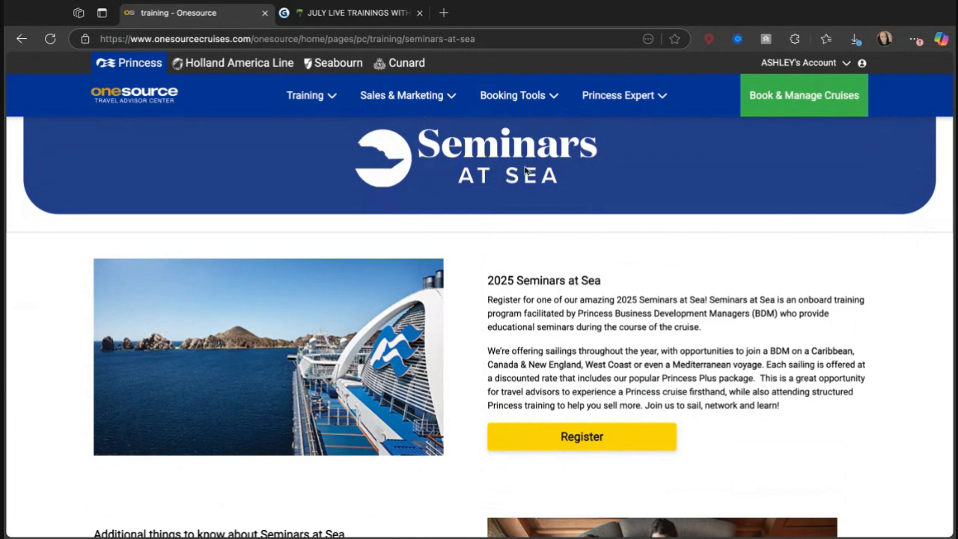
Open the Love Fest live training page and read the event details and registration section.
{"action": "left_click", "coordinate": [406, 102]}
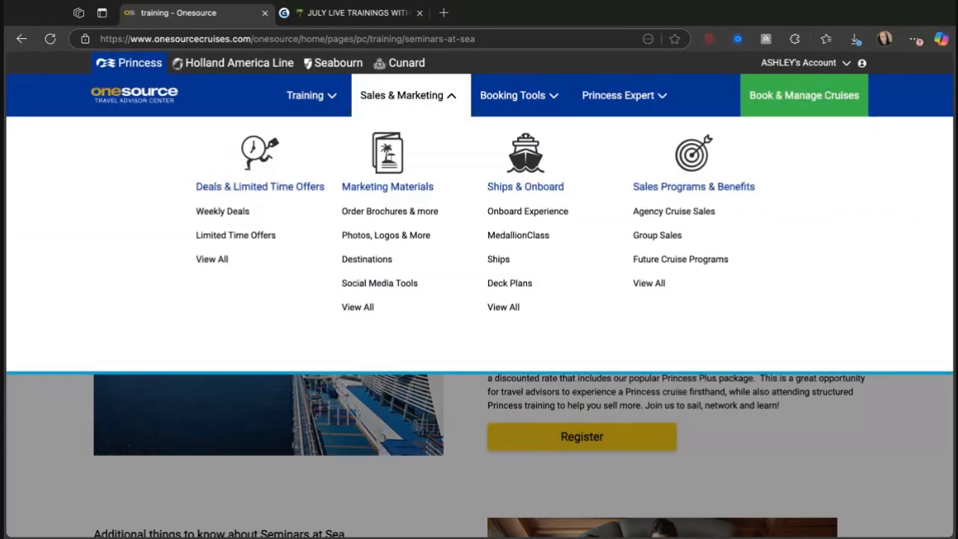
{"action": "left_click", "coordinate": [322, 102]}
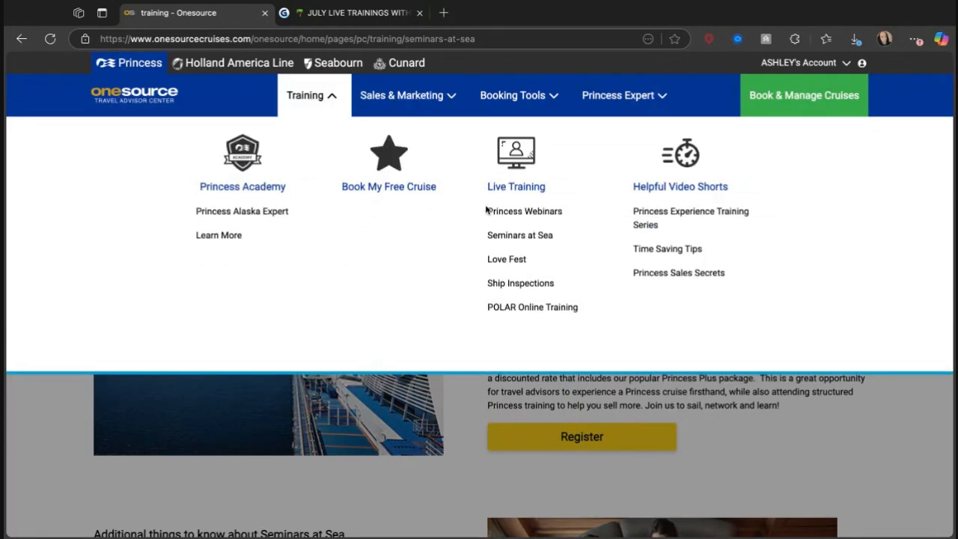
{"action": "left_click", "coordinate": [522, 260]}
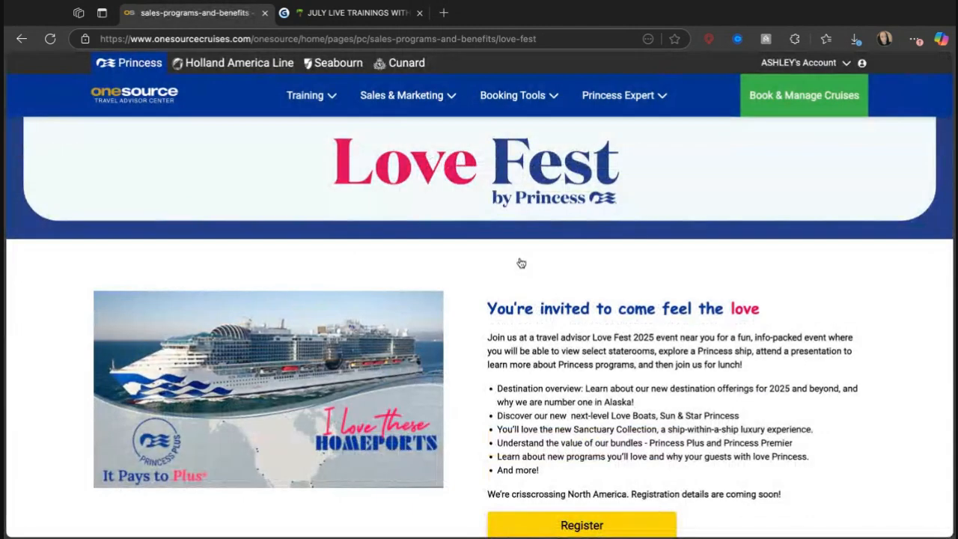
{"action": "scroll", "coordinate": [520, 346], "scroll_direction": "down", "scroll_amount": 2}
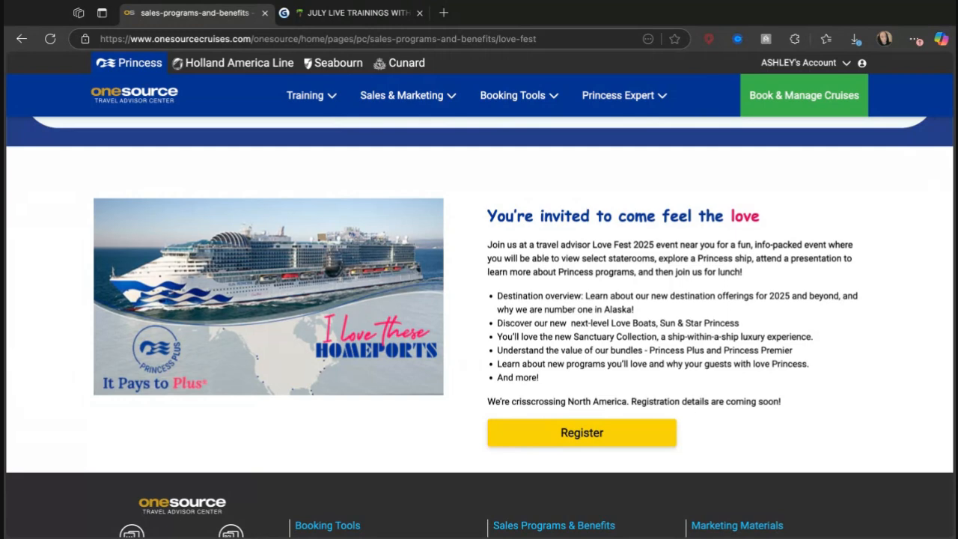
Open the Social Media Tools marketing page and browse the downloadable social media packages by destination.
{"action": "left_click", "coordinate": [516, 100]}
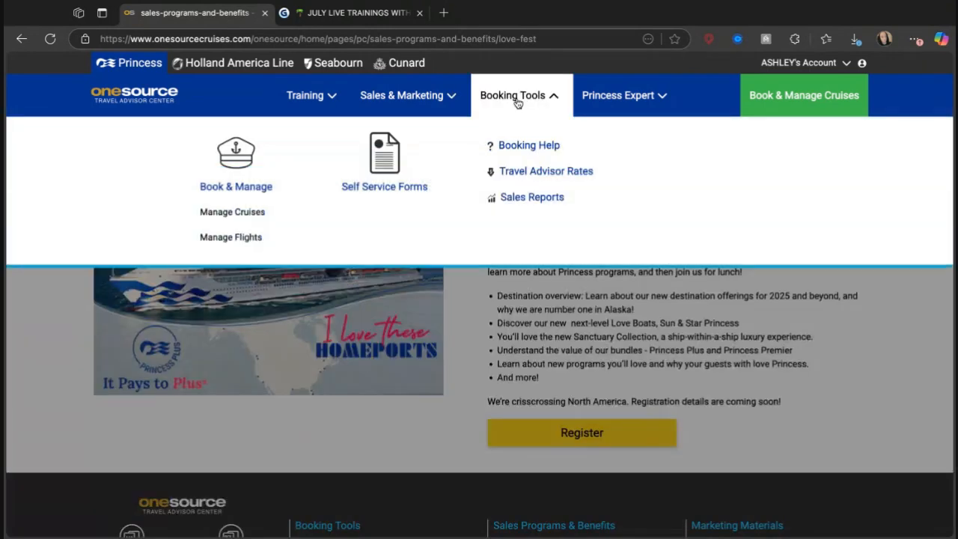
{"action": "left_click", "coordinate": [332, 97]}
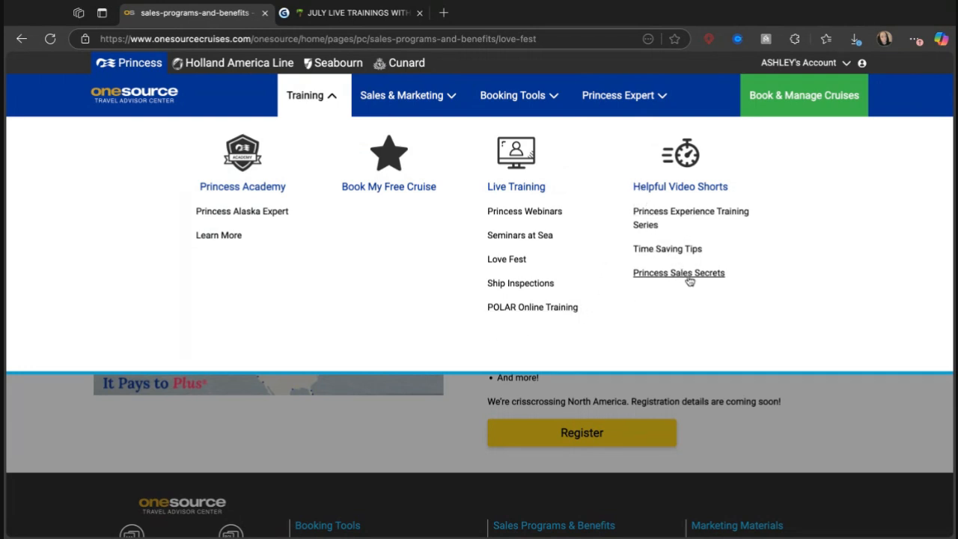
{"action": "left_click", "coordinate": [375, 99]}
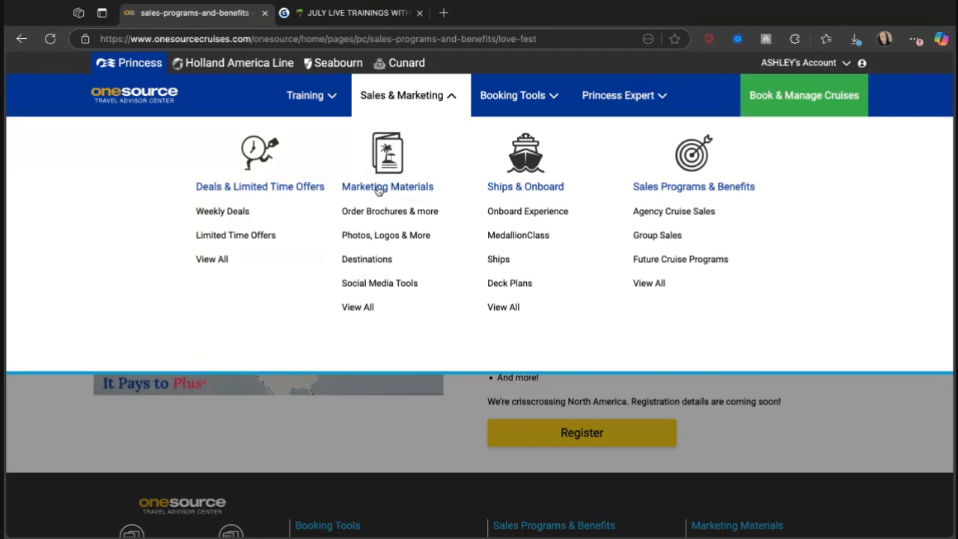
{"action": "left_click", "coordinate": [396, 285]}
{"action": "scroll", "coordinate": [397, 411], "scroll_direction": "down", "scroll_amount": 3}
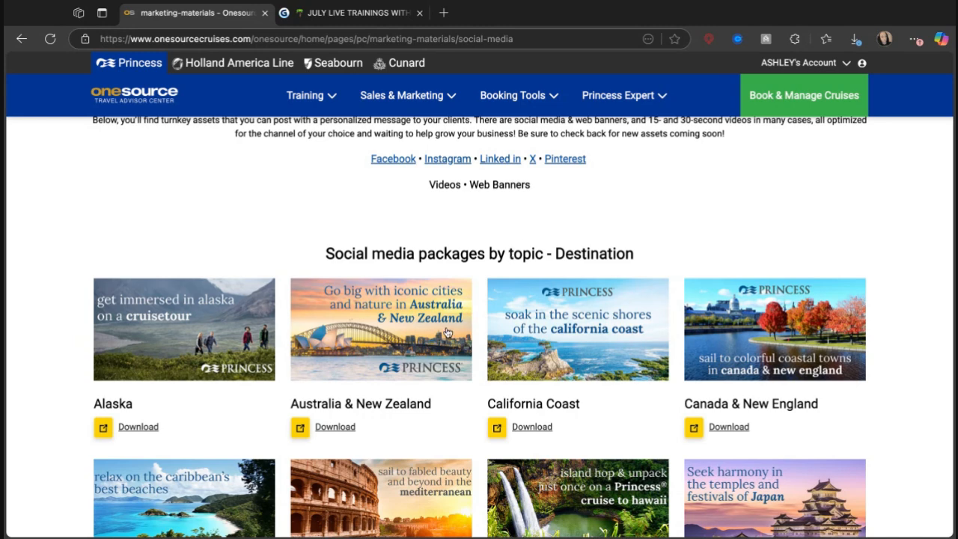
{"action": "scroll", "coordinate": [390, 412], "scroll_direction": "down", "scroll_amount": 2}
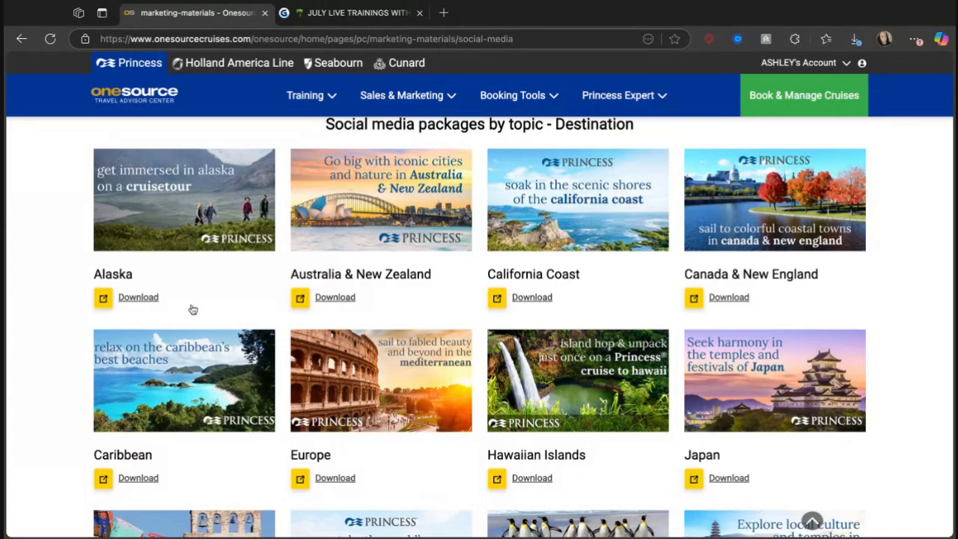
{"action": "scroll", "coordinate": [513, 367], "scroll_direction": "down", "scroll_amount": 4}
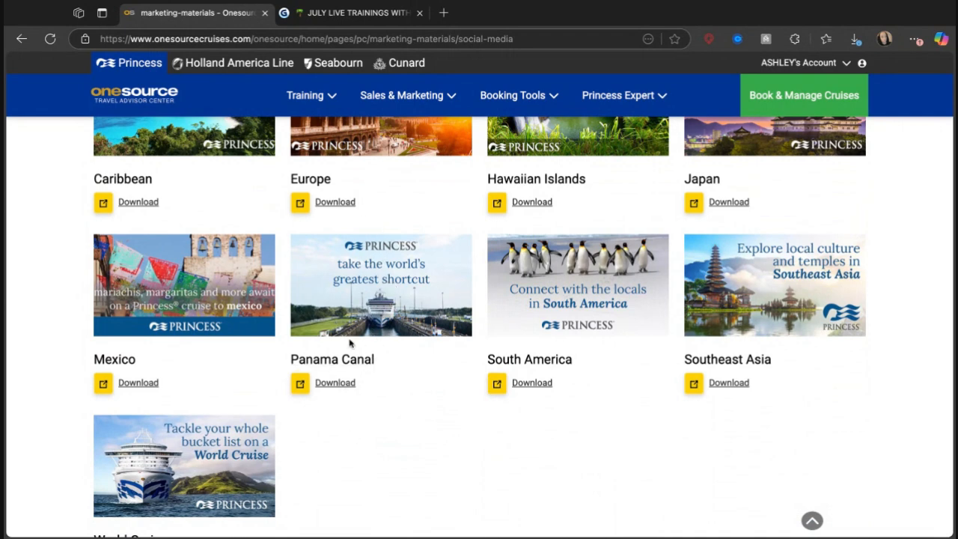
Look back through the destination social media packages and the introduction to the social media assets.
{"action": "scroll", "coordinate": [348, 391], "scroll_direction": "up", "scroll_amount": 2}
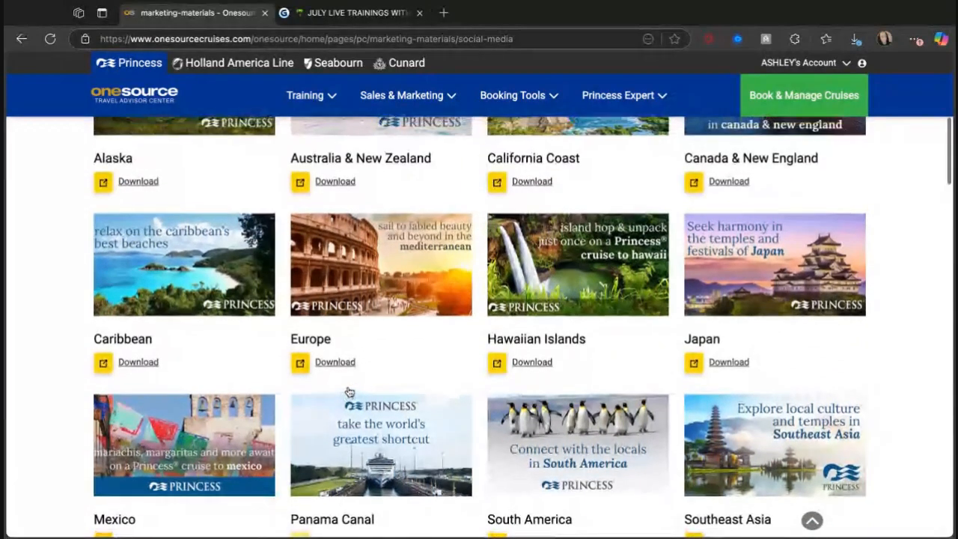
{"action": "scroll", "coordinate": [349, 393], "scroll_direction": "up", "scroll_amount": 1}
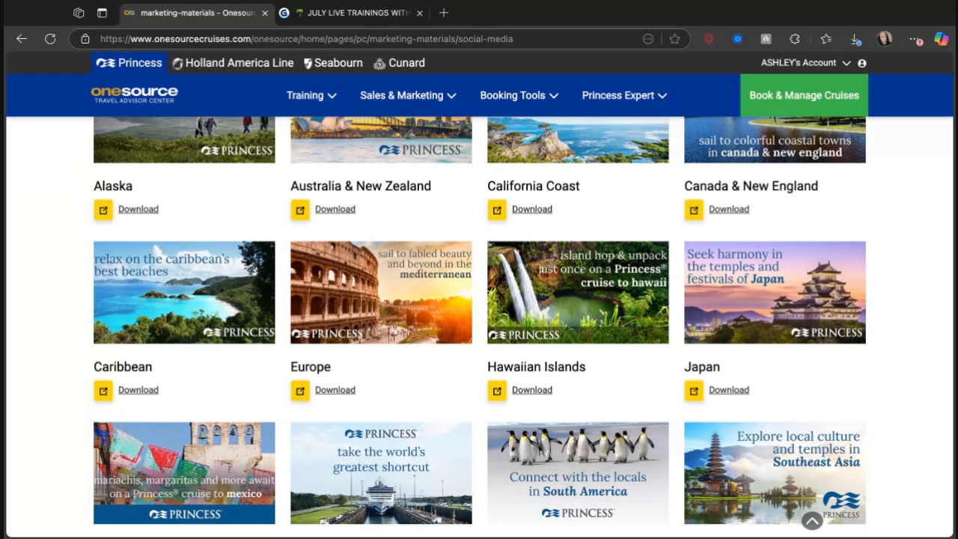
{"action": "scroll", "coordinate": [503, 298], "scroll_direction": "up", "scroll_amount": 1}
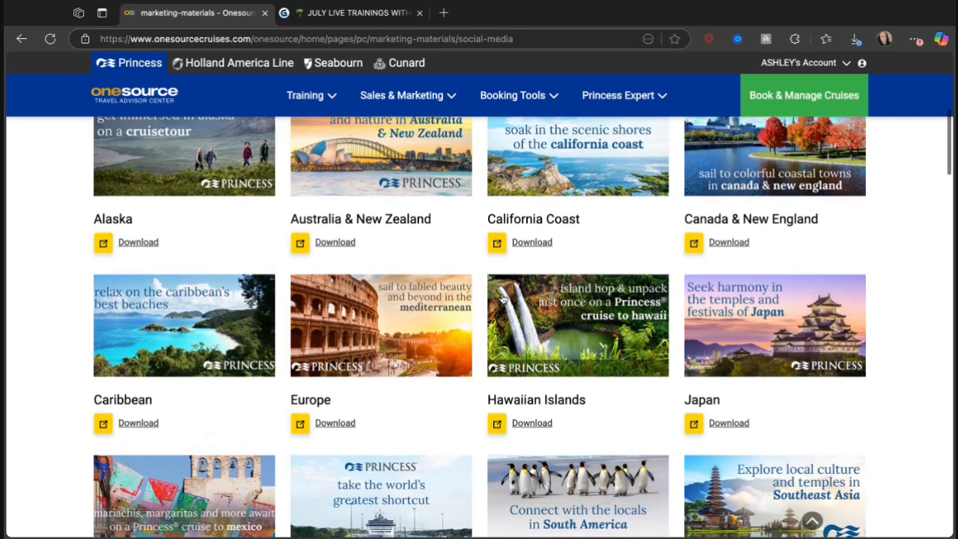
{"action": "scroll", "coordinate": [503, 297], "scroll_direction": "up", "scroll_amount": 2}
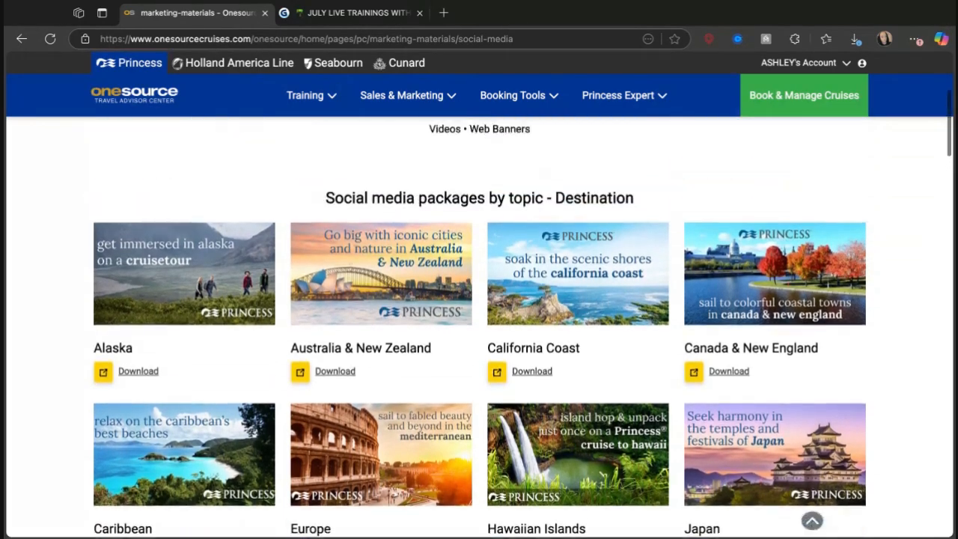
{"action": "scroll", "coordinate": [419, 103], "scroll_direction": "up", "scroll_amount": 3}
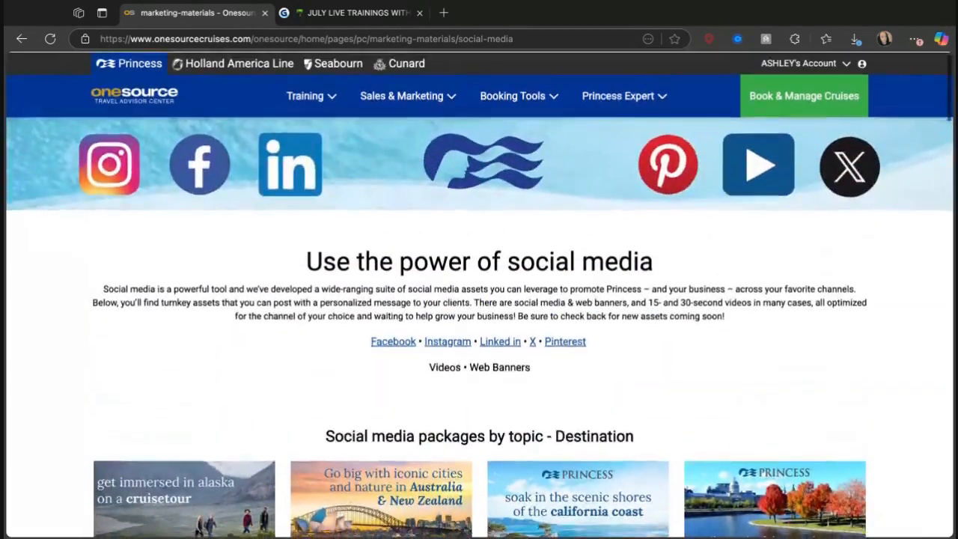
Open the MedallionClass page under Ships & Onboard and read the welcome text and the guest experience features.
{"action": "left_click", "coordinate": [416, 104]}
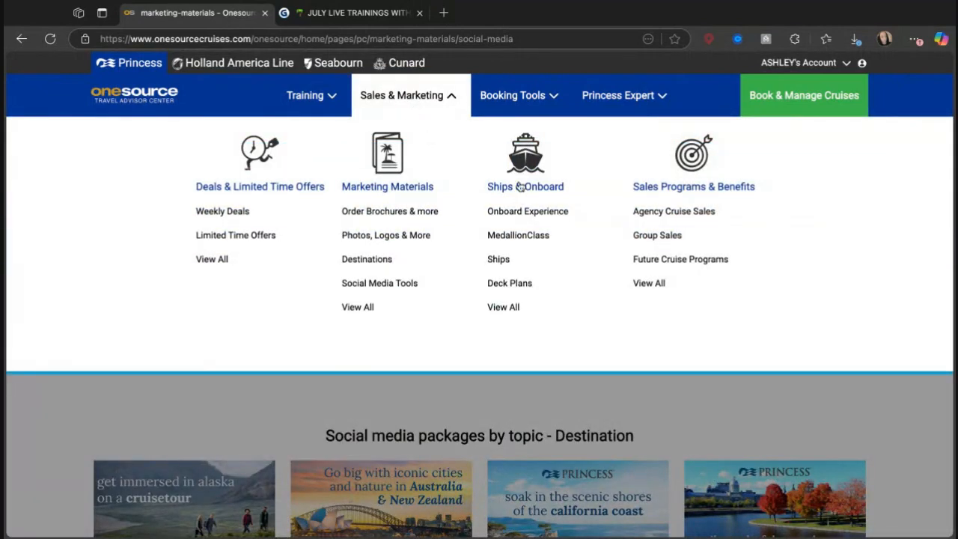
{"action": "left_click", "coordinate": [516, 237]}
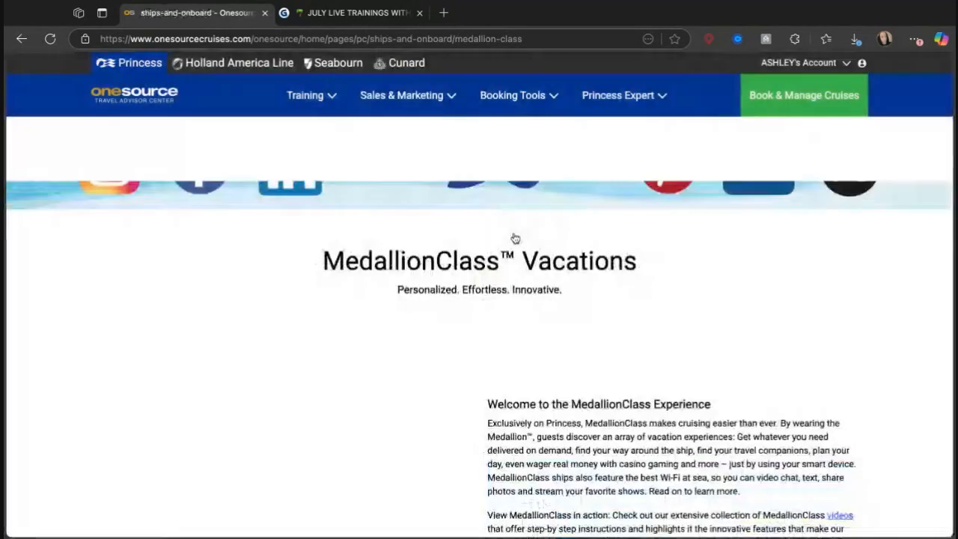
{"action": "scroll", "coordinate": [515, 238], "scroll_direction": "down", "scroll_amount": 6}
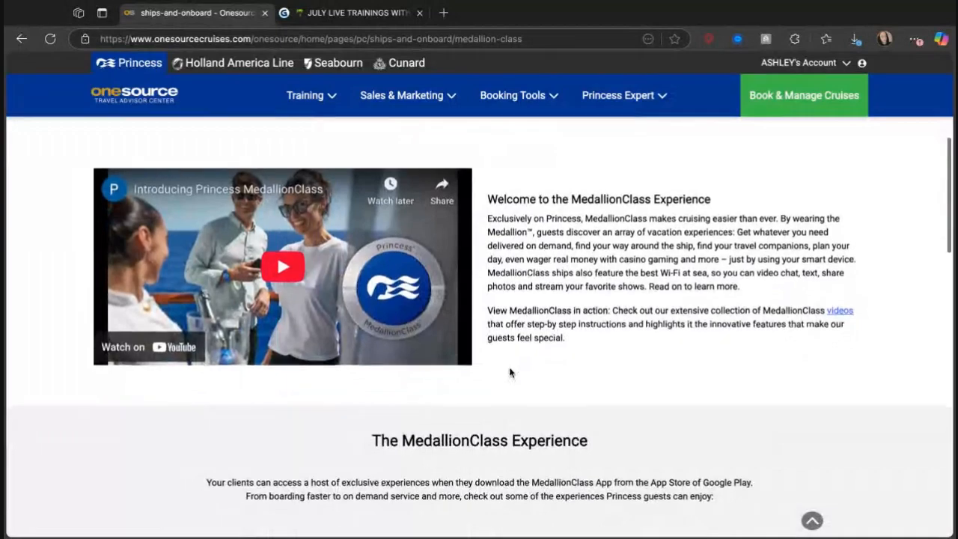
{"action": "scroll", "coordinate": [509, 372], "scroll_direction": "down", "scroll_amount": 2}
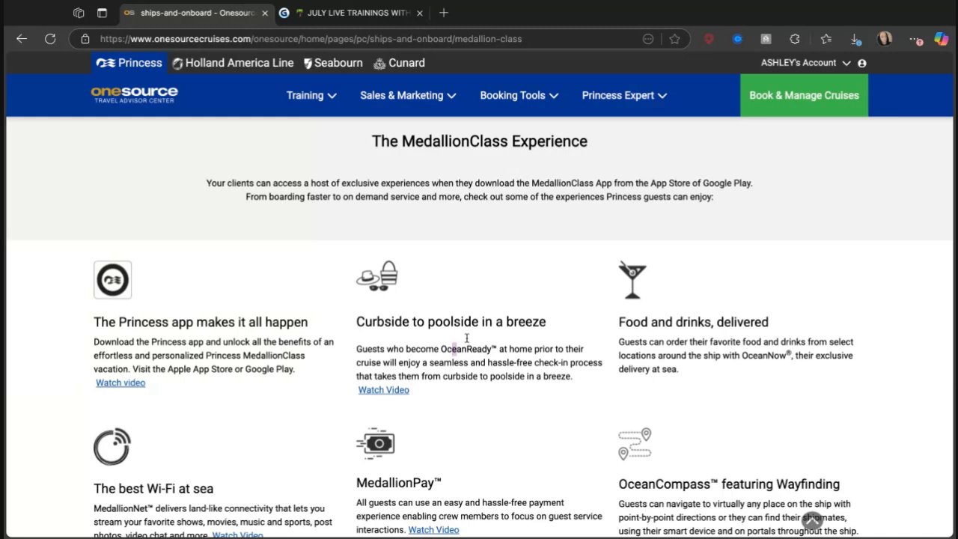
{"action": "scroll", "coordinate": [466, 338], "scroll_direction": "down", "scroll_amount": 3}
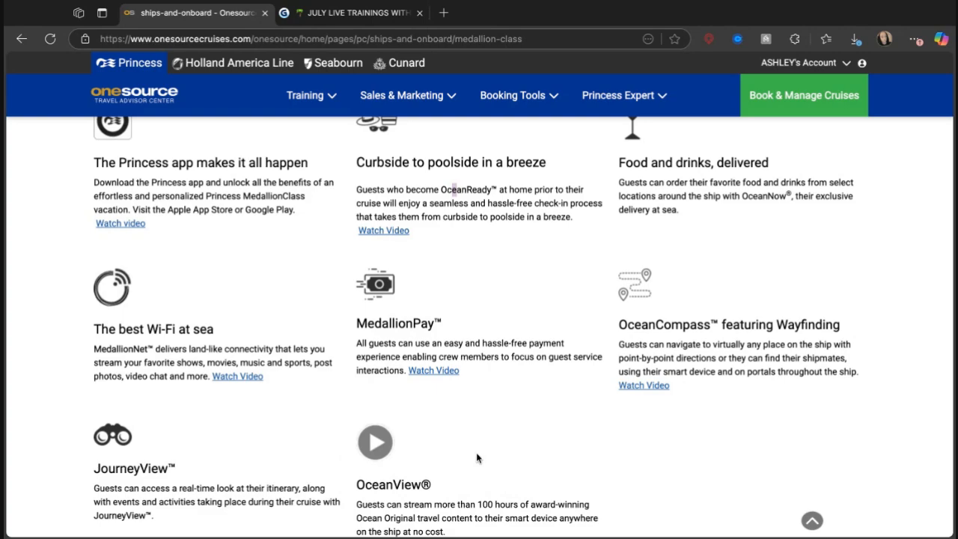
{"action": "scroll", "coordinate": [476, 453], "scroll_direction": "down", "scroll_amount": 1}
{"action": "scroll", "coordinate": [476, 447], "scroll_direction": "up", "scroll_amount": 10}
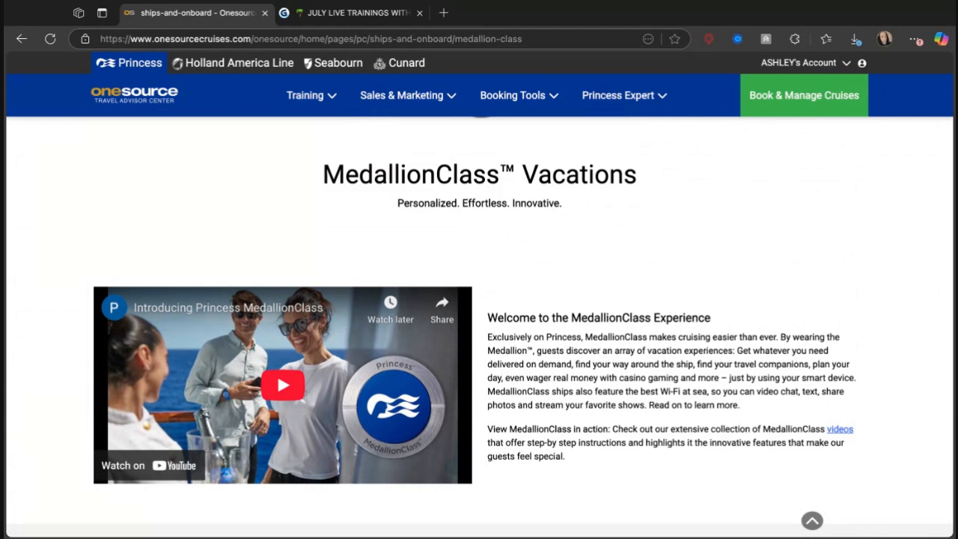
{"action": "scroll", "coordinate": [500, 105], "scroll_direction": "up", "scroll_amount": 1}
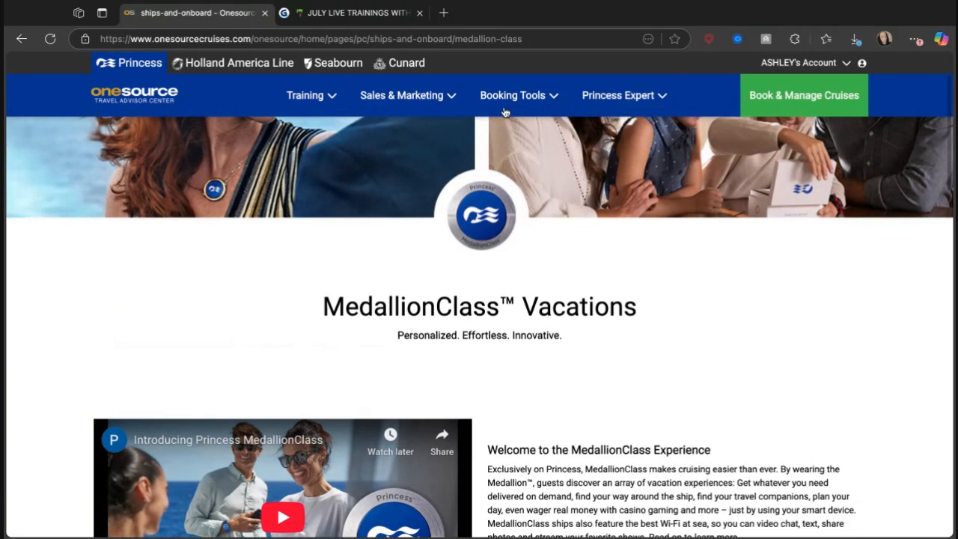
Open the Self Service Forms page under Booking Tools and review the available request forms and their processing times.
{"action": "left_click", "coordinate": [500, 101]}
{"action": "left_click", "coordinate": [413, 100]}
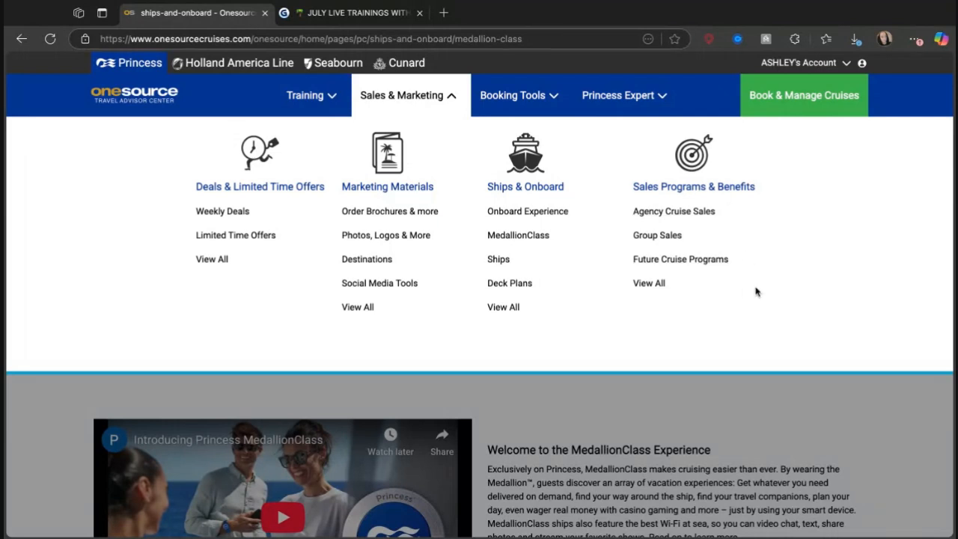
{"action": "left_click", "coordinate": [529, 103]}
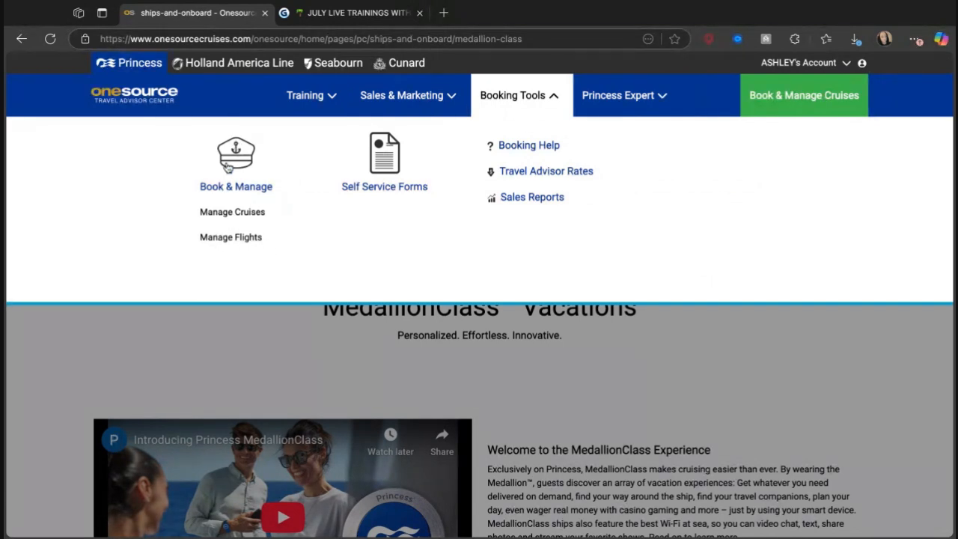
{"action": "left_click", "coordinate": [376, 194]}
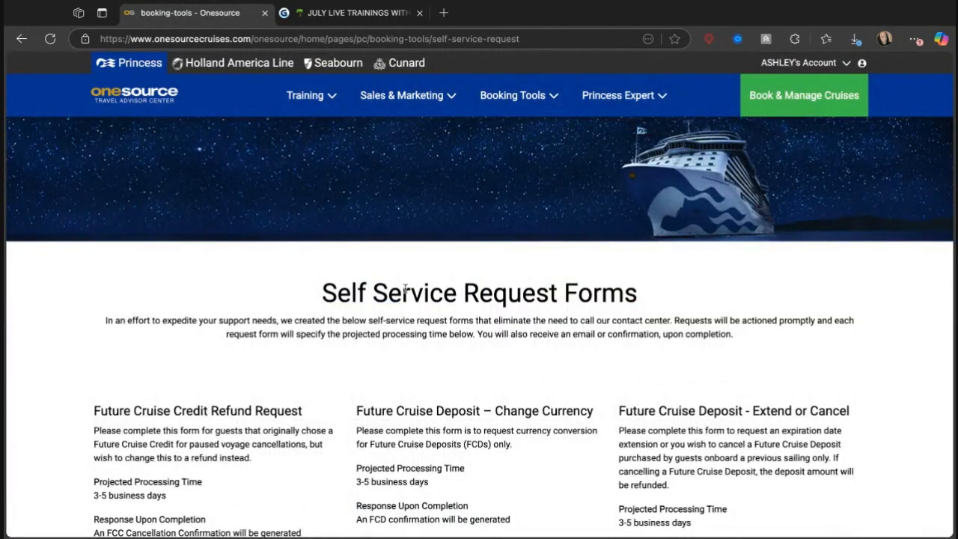
{"action": "scroll", "coordinate": [404, 291], "scroll_direction": "down", "scroll_amount": 4}
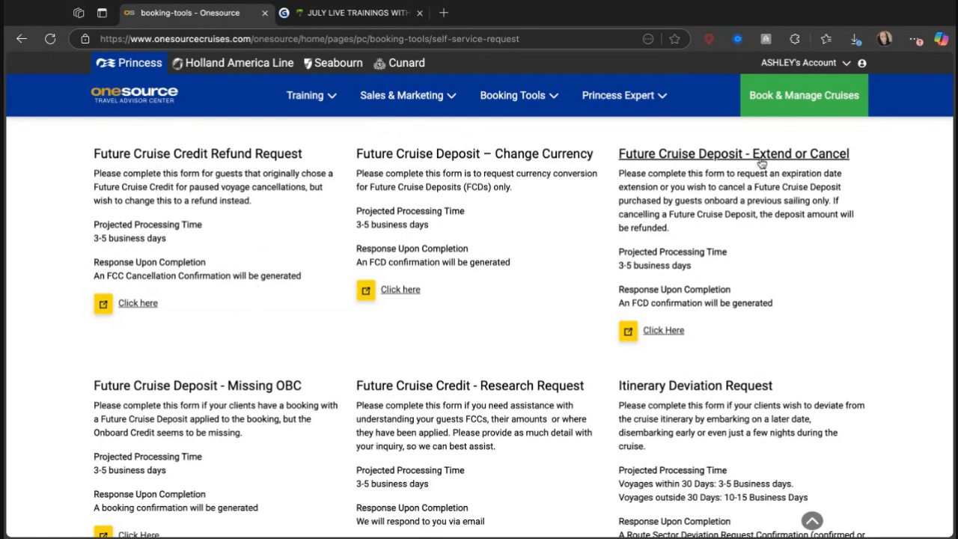
{"action": "scroll", "coordinate": [804, 268], "scroll_direction": "down", "scroll_amount": 5}
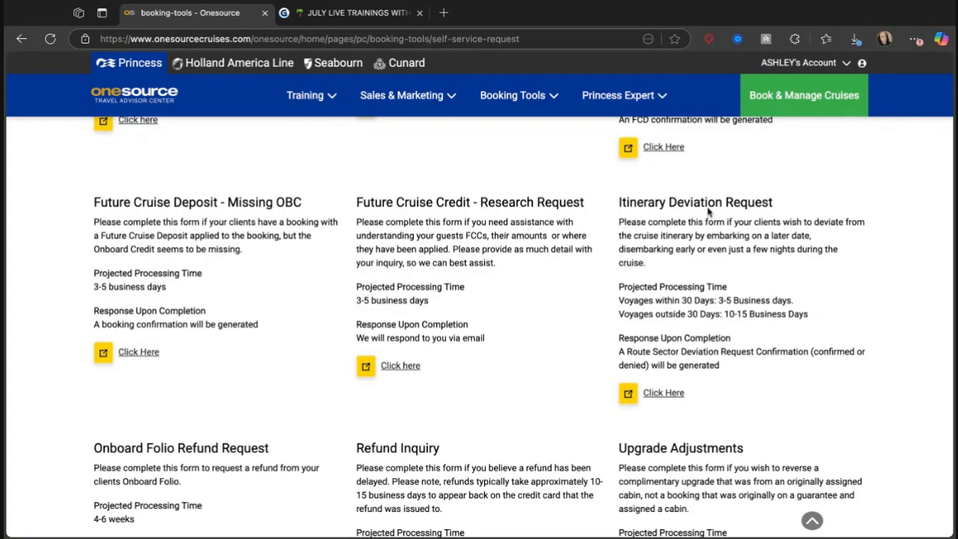
{"action": "scroll", "coordinate": [742, 350], "scroll_direction": "down", "scroll_amount": 4}
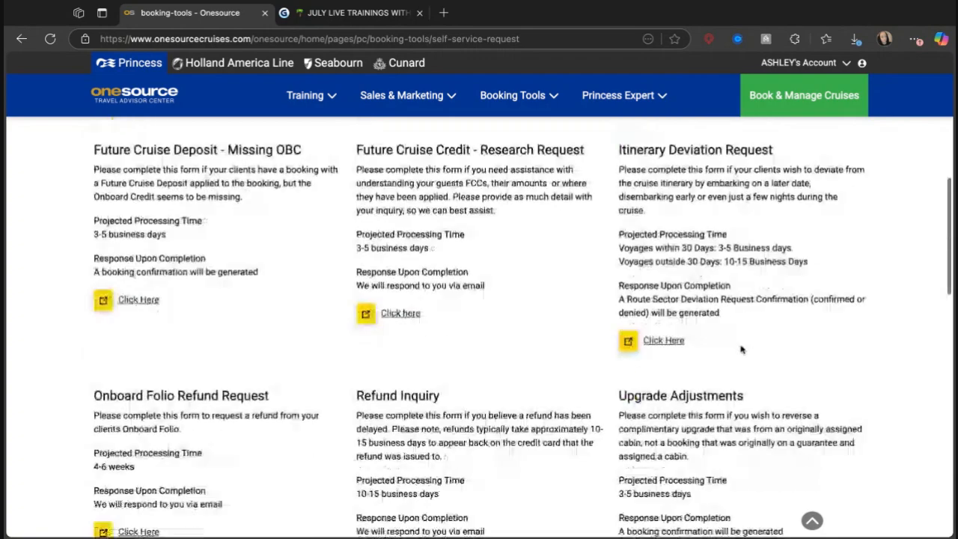
{"action": "scroll", "coordinate": [741, 349], "scroll_direction": "down", "scroll_amount": 3}
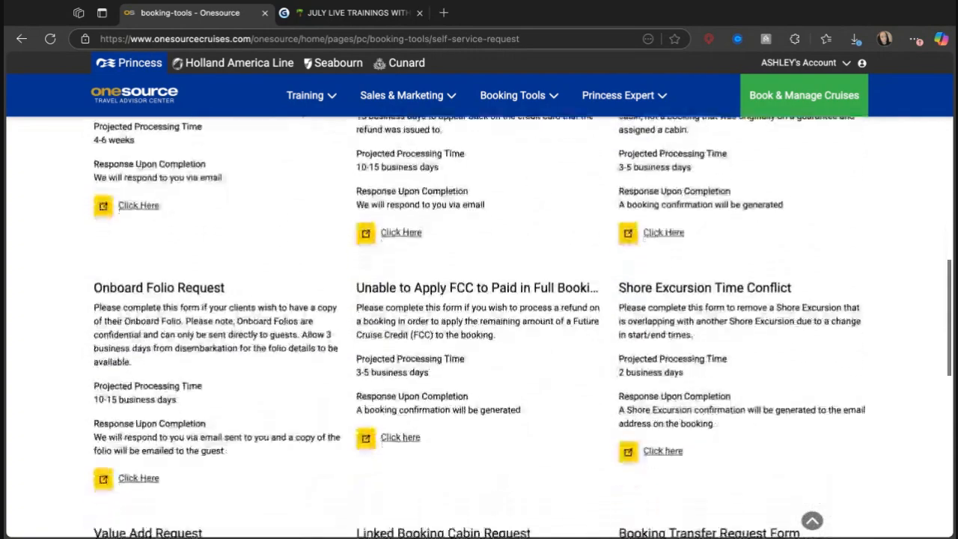
{"action": "scroll", "coordinate": [741, 349], "scroll_direction": "down", "scroll_amount": 2}
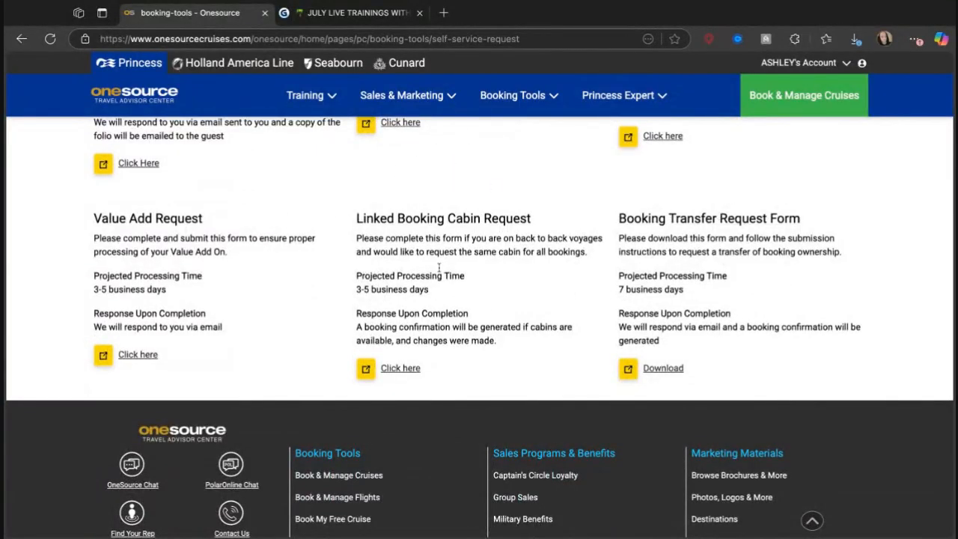
{"action": "scroll", "coordinate": [526, 317], "scroll_direction": "up", "scroll_amount": 3}
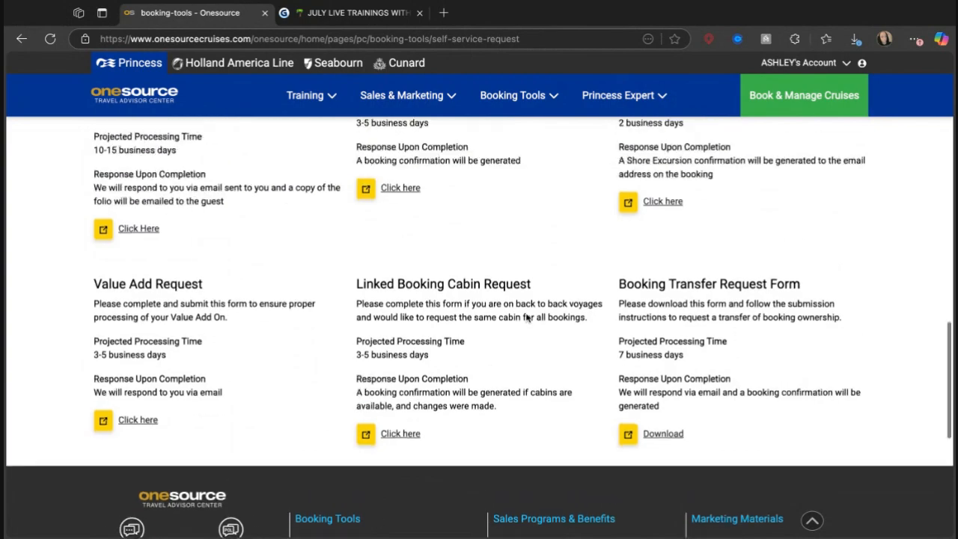
{"action": "scroll", "coordinate": [526, 318], "scroll_direction": "up", "scroll_amount": 9}
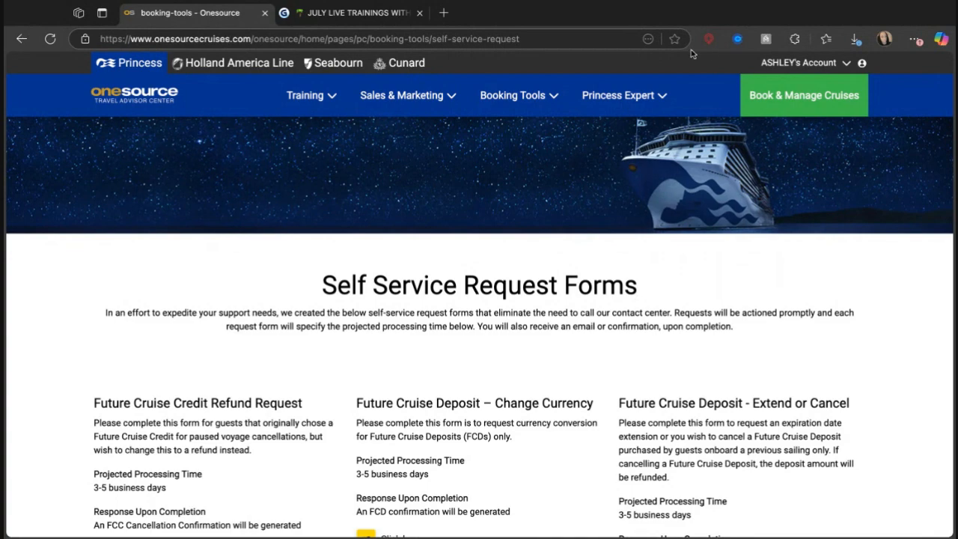
Open the Princess Travel Advisor Rates page and start booking at TA rates.
{"action": "left_click", "coordinate": [542, 99]}
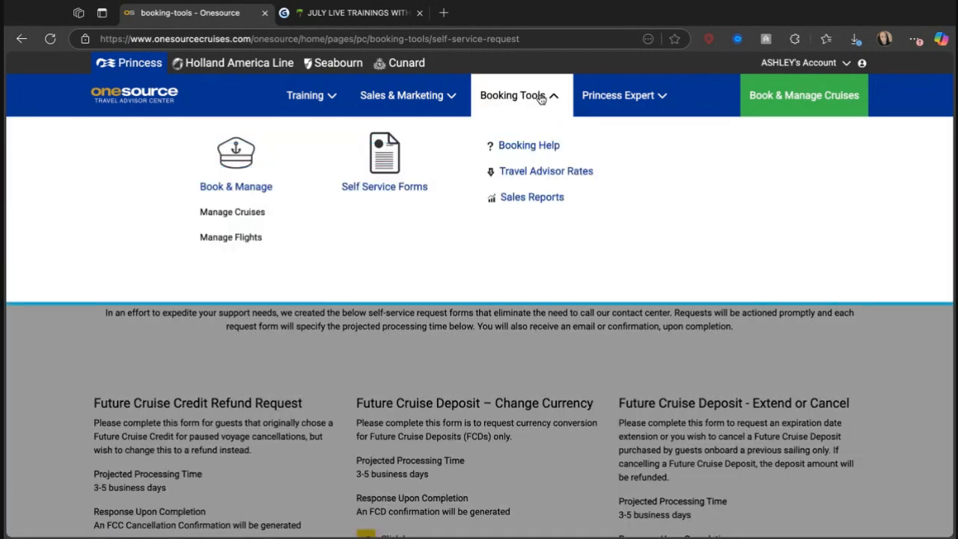
{"action": "left_click", "coordinate": [566, 176]}
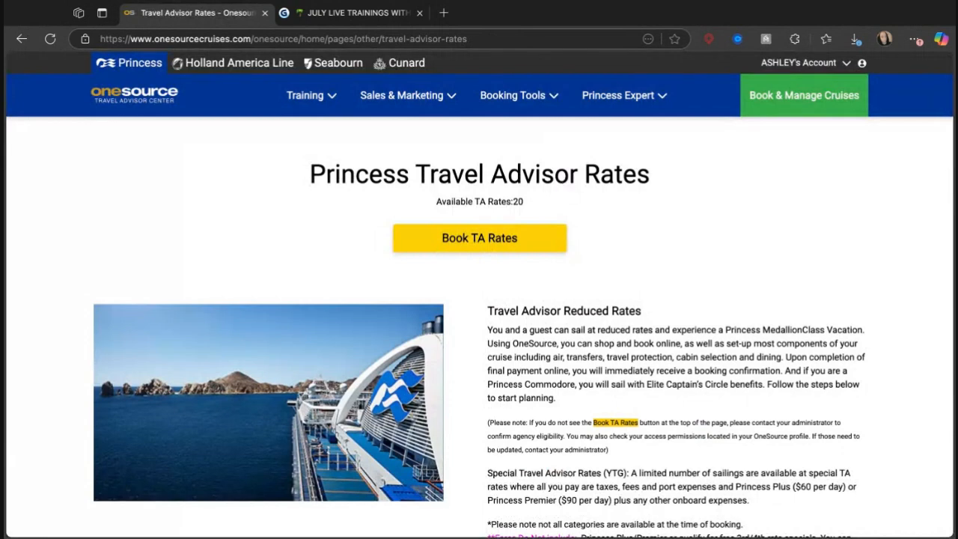
{"action": "left_click", "coordinate": [492, 251]}
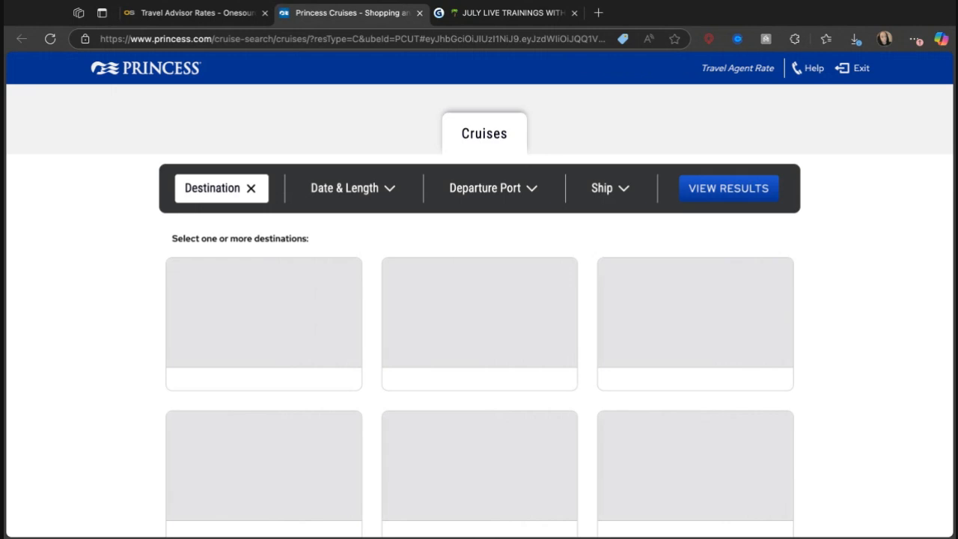
Search cruises at the travel agent rate without any filters and examine the lowest-priced sailings.
{"action": "left_click", "coordinate": [738, 189]}
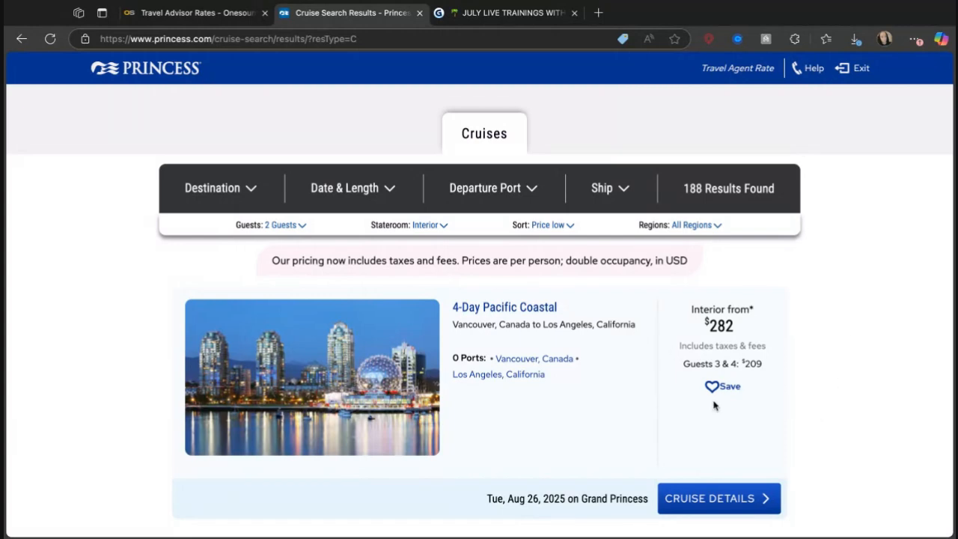
{"action": "scroll", "coordinate": [479, 337], "scroll_direction": "down", "scroll_amount": 6}
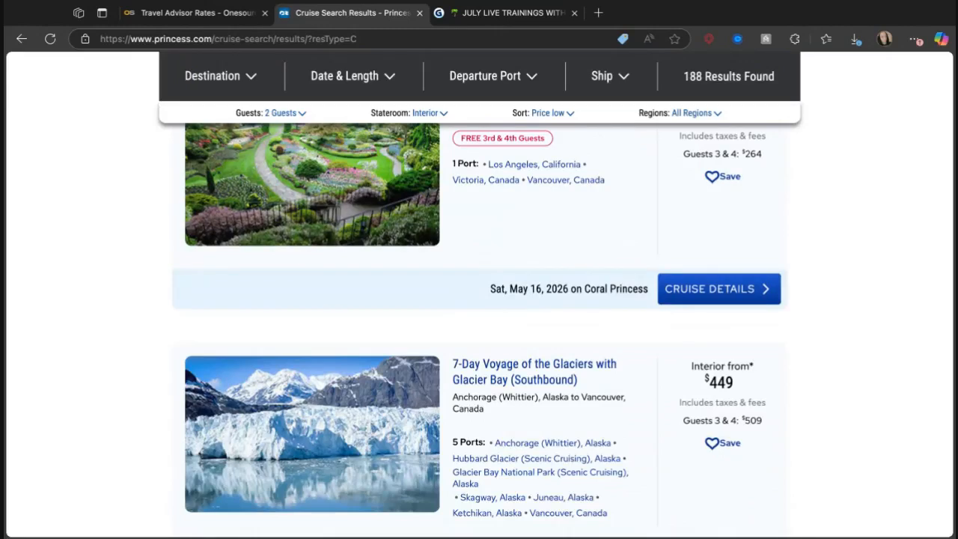
{"action": "scroll", "coordinate": [644, 215], "scroll_direction": "up", "scroll_amount": 1}
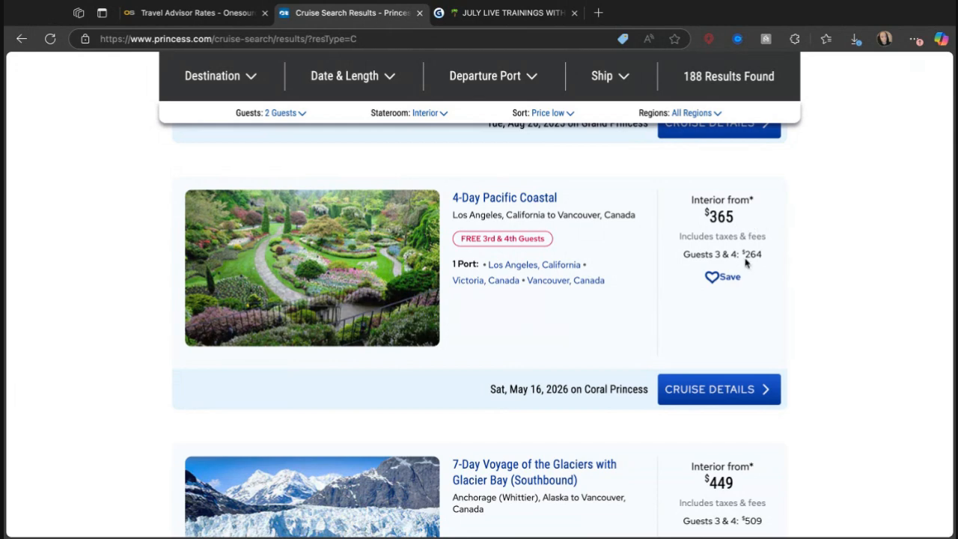
{"action": "scroll", "coordinate": [579, 411], "scroll_direction": "down", "scroll_amount": 1}
{"action": "scroll", "coordinate": [578, 412], "scroll_direction": "up", "scroll_amount": 7}
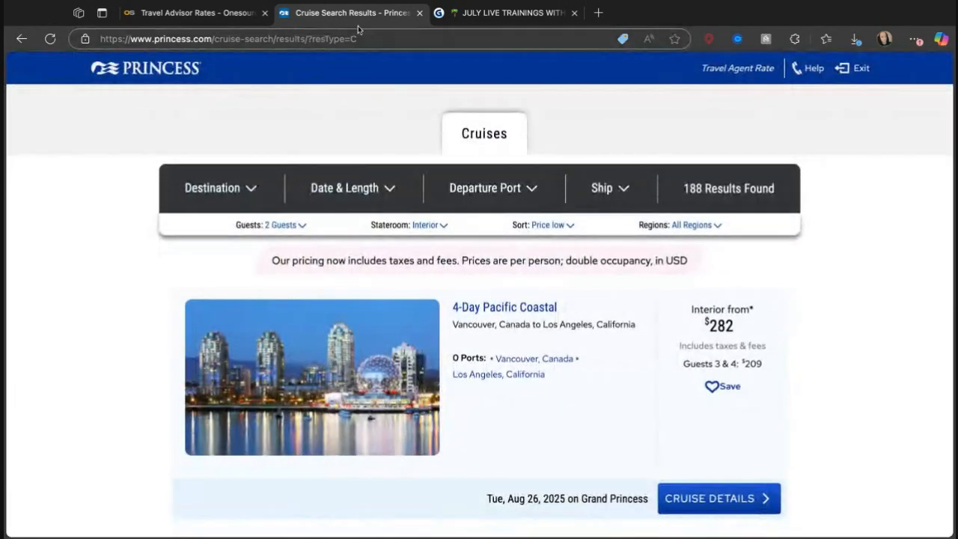
Close the cruise search results and look over the Booking Tools and Princess Expert options in OneSource.
{"action": "left_click", "coordinate": [419, 14]}
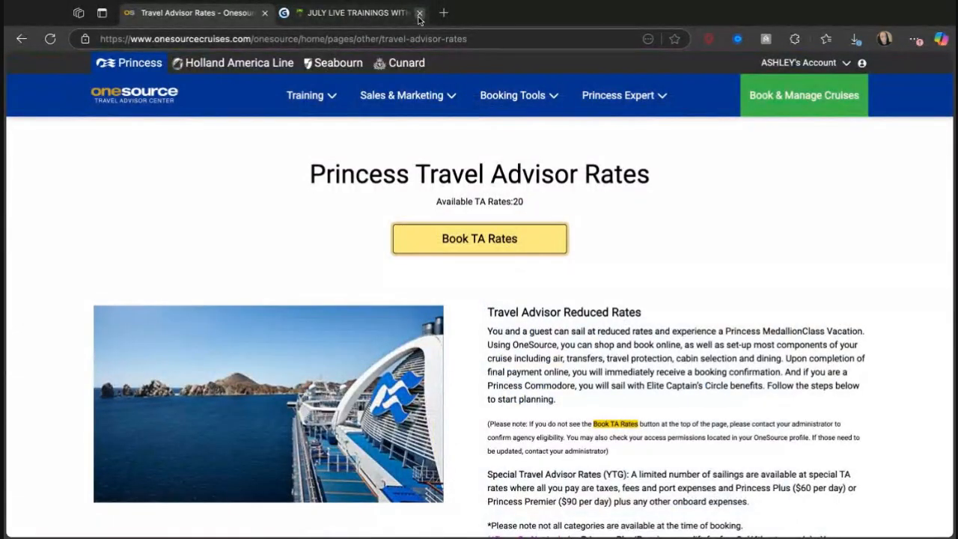
{"action": "left_click", "coordinate": [507, 101]}
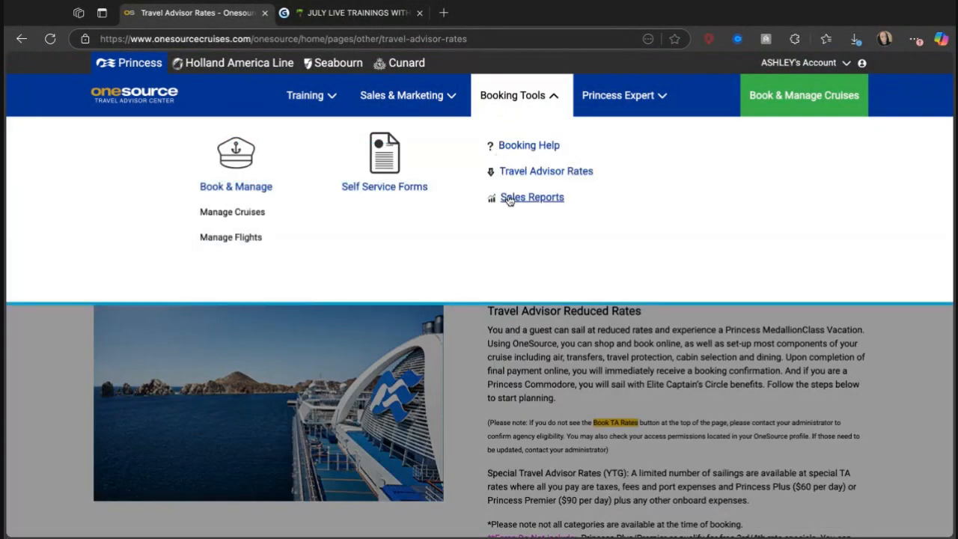
{"action": "left_click", "coordinate": [628, 95]}
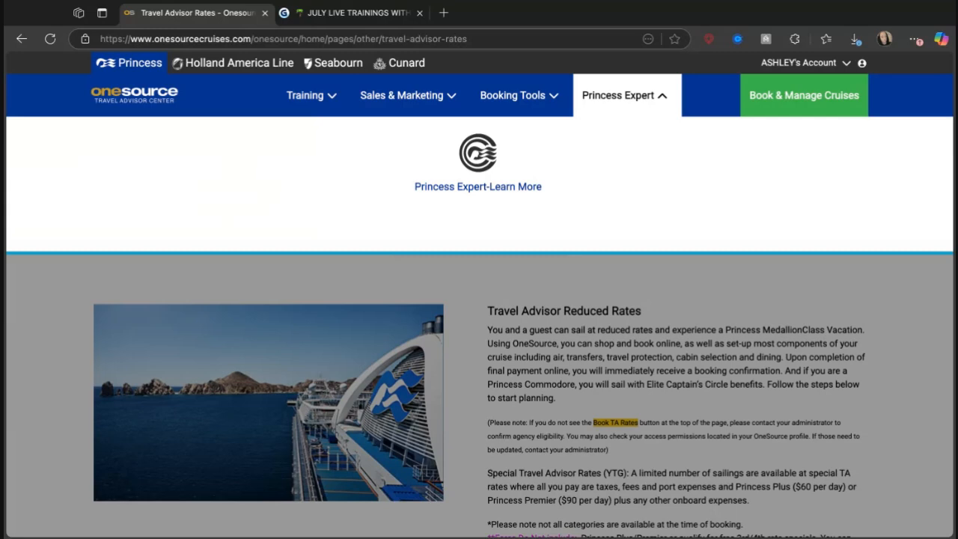
Open POLAR Online through Book & Manage Cruises and check the cruise line selection for the transaction.
{"action": "left_click", "coordinate": [783, 106]}
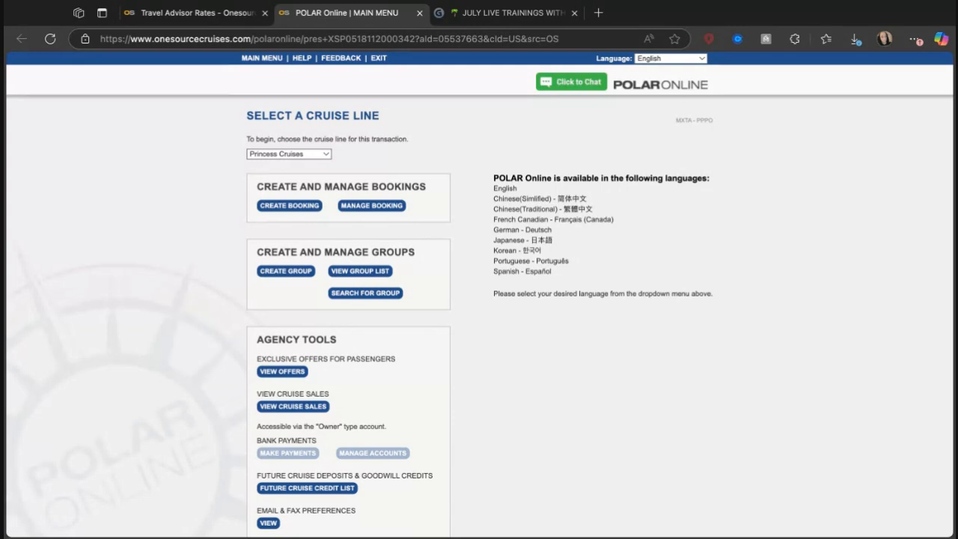
{"action": "left_click", "coordinate": [292, 155]}
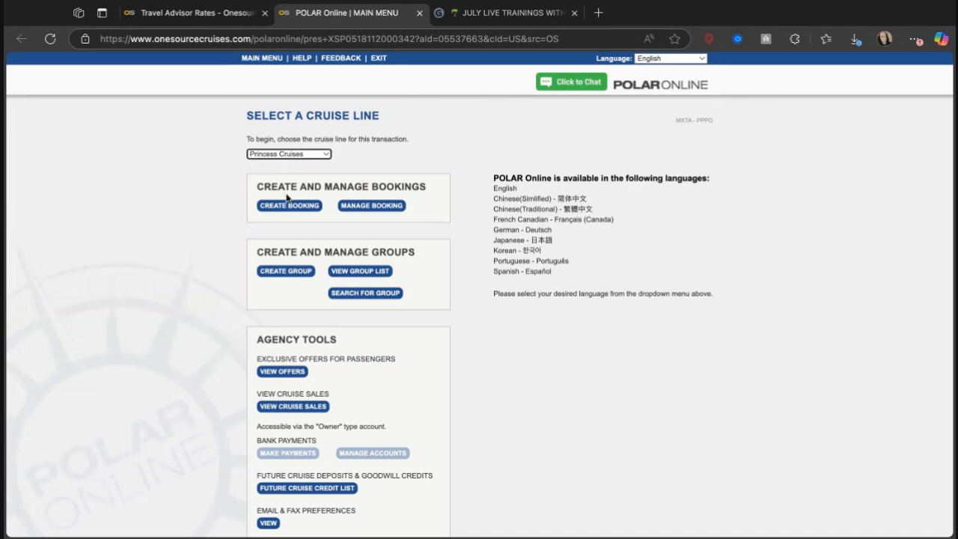
{"action": "left_click", "coordinate": [315, 155]}
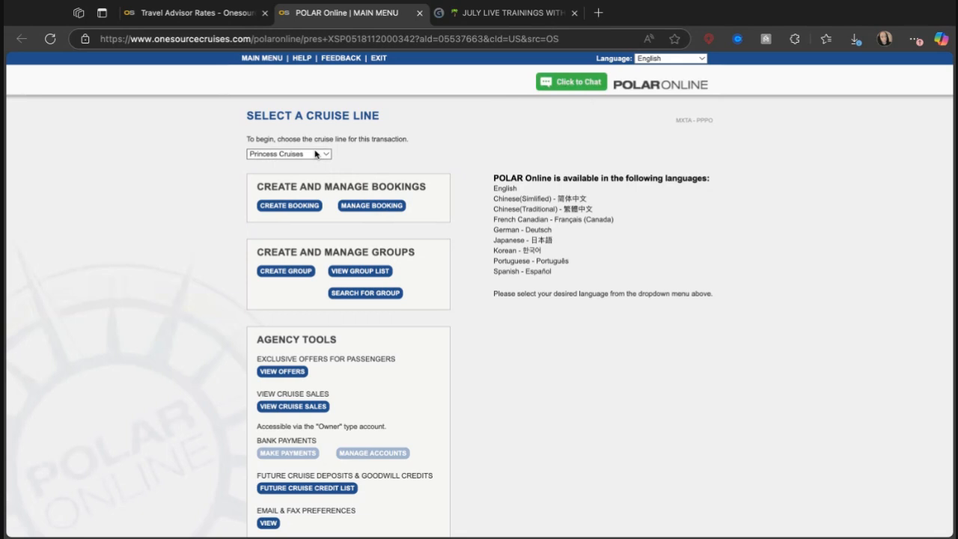
Start creating a Princess Cruises group by date and ship, using sail date 24Jan26 and the Star ship.
{"action": "left_click", "coordinate": [328, 167]}
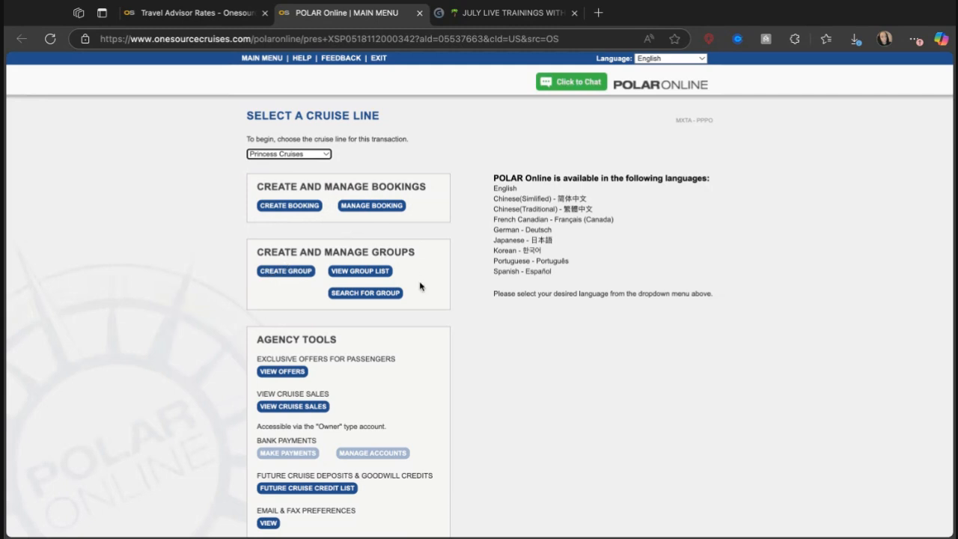
{"action": "left_click", "coordinate": [272, 271]}
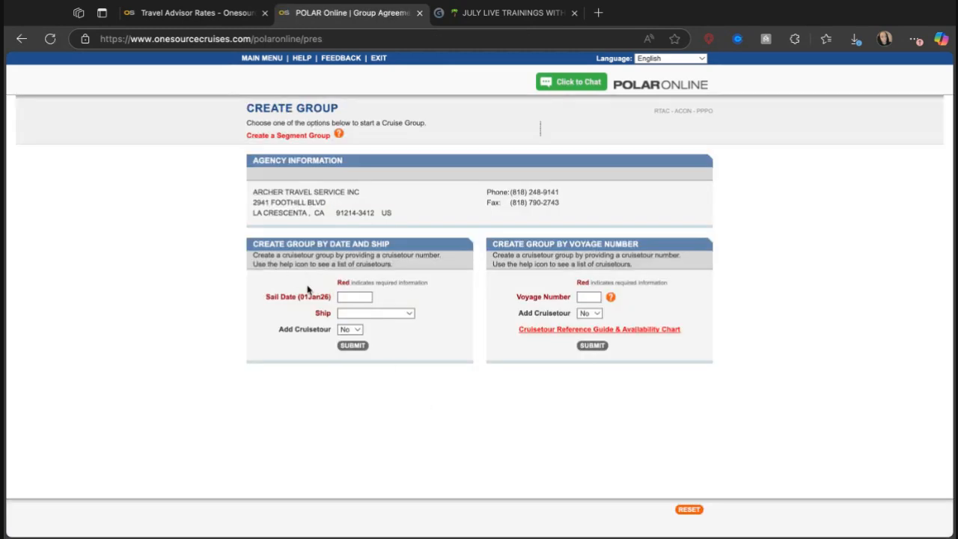
{"action": "left_click", "coordinate": [357, 298]}
{"action": "type", "text": "24Jan26"}
{"action": "left_click", "coordinate": [359, 318]}
{"action": "left_click", "coordinate": [359, 317]}
{"action": "left_click", "coordinate": [353, 346]}
{"action": "left_click", "coordinate": [596, 298]}
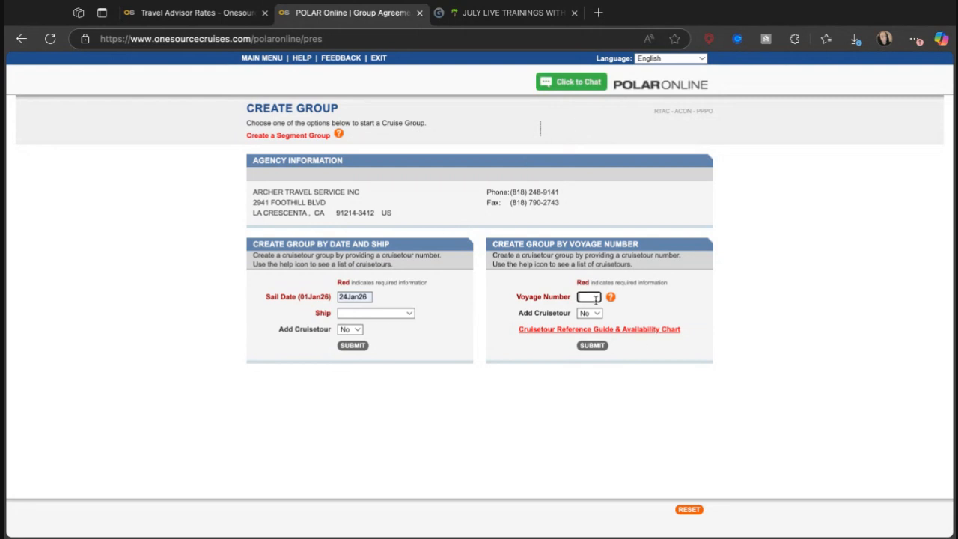
{"action": "left_click", "coordinate": [362, 318]}
{"action": "left_click", "coordinate": [367, 353]}
{"action": "left_click", "coordinate": [353, 345]}
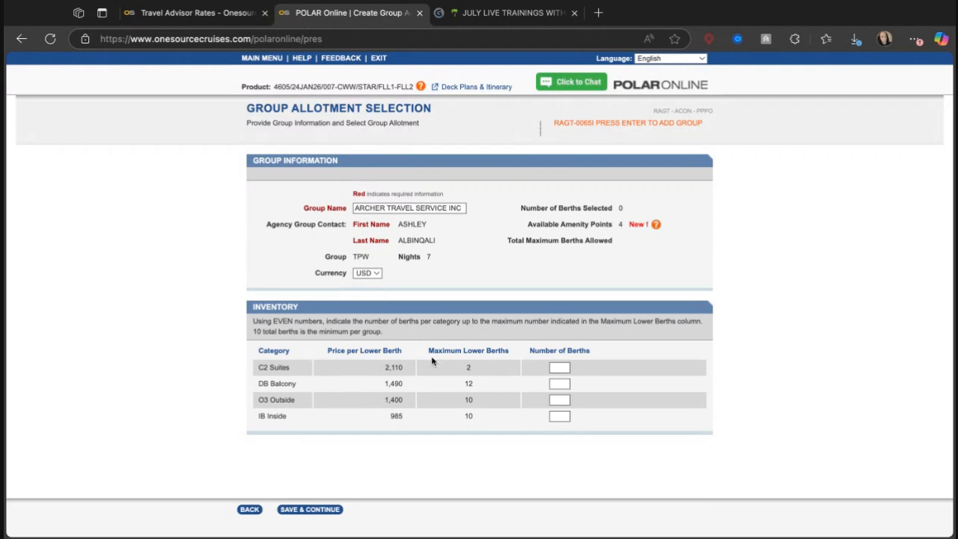
Check the minimum berth rule, request 4 O3 Outside berths plus IB Inside berths, and try to save the group allotment.
{"action": "triple_click", "coordinate": [252, 334]}
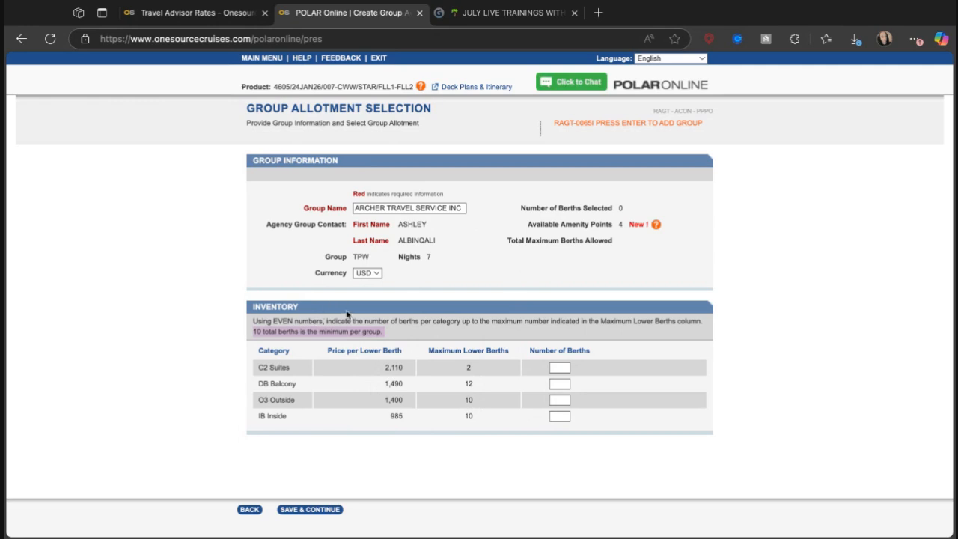
{"action": "left_click", "coordinate": [560, 400]}
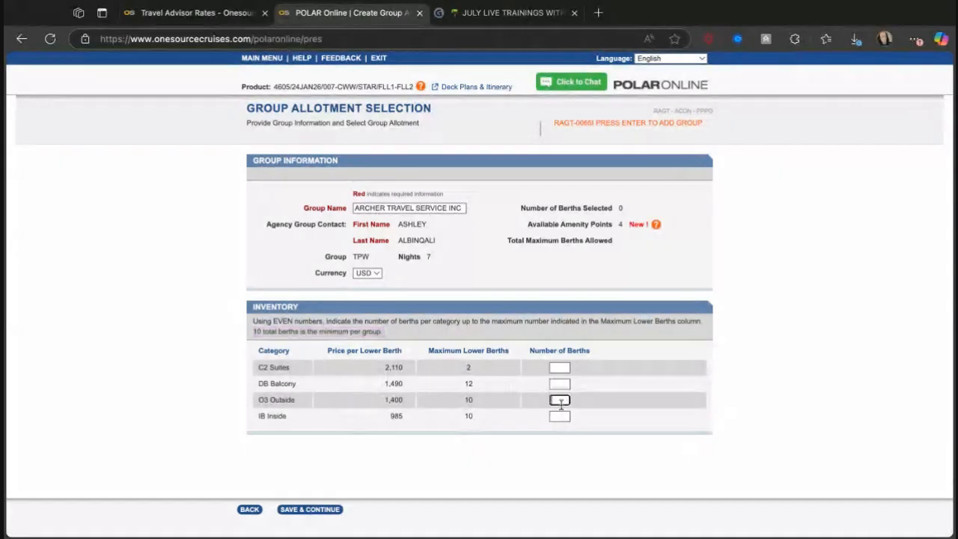
{"action": "type", "text": "4"}
{"action": "left_click", "coordinate": [564, 416]}
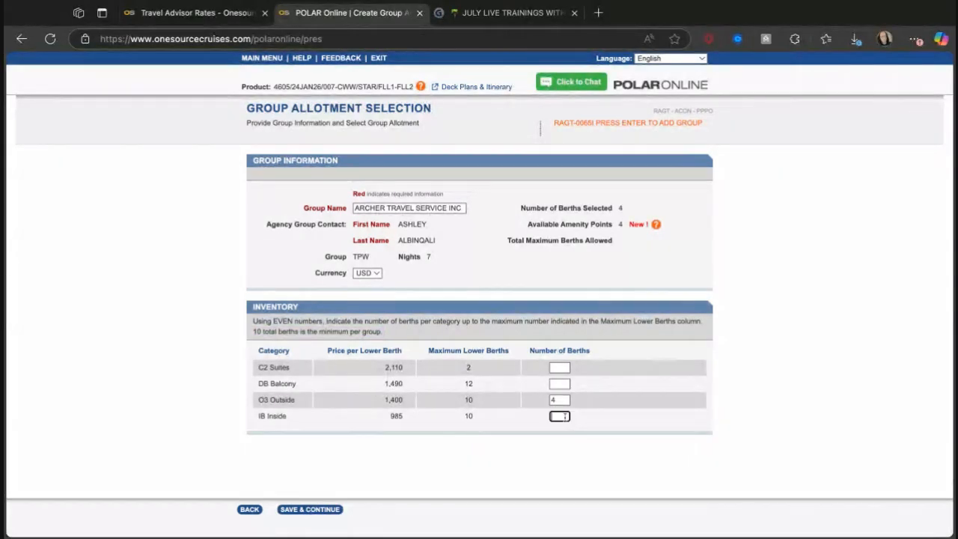
{"action": "left_click", "coordinate": [304, 511]}
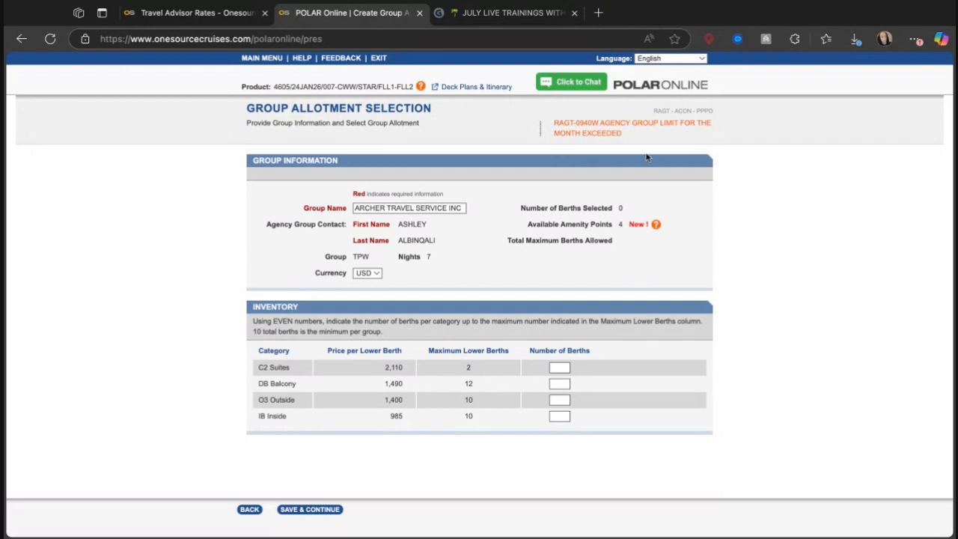
Examine the message on the group allotment page and go back through the group creation pages.
{"action": "triple_click", "coordinate": [554, 123]}
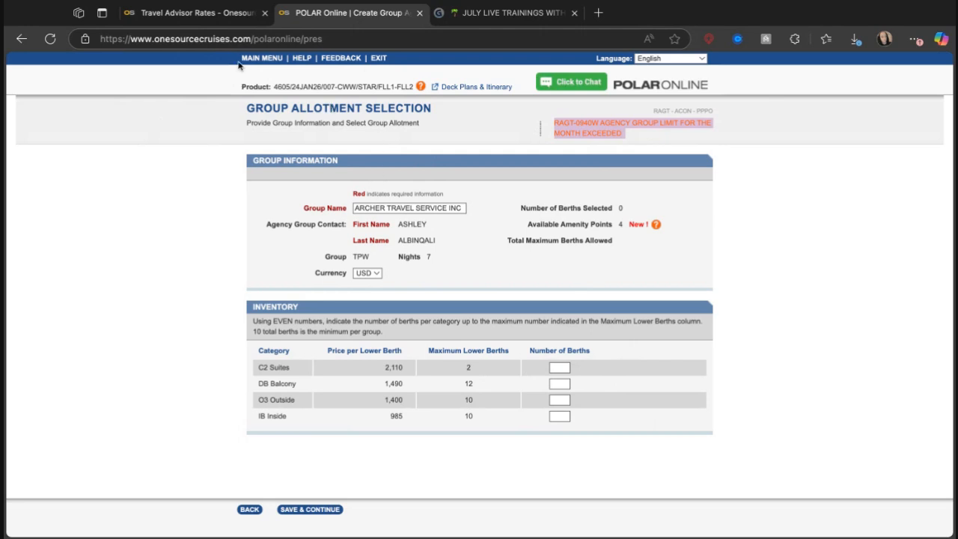
{"action": "left_click", "coordinate": [15, 47]}
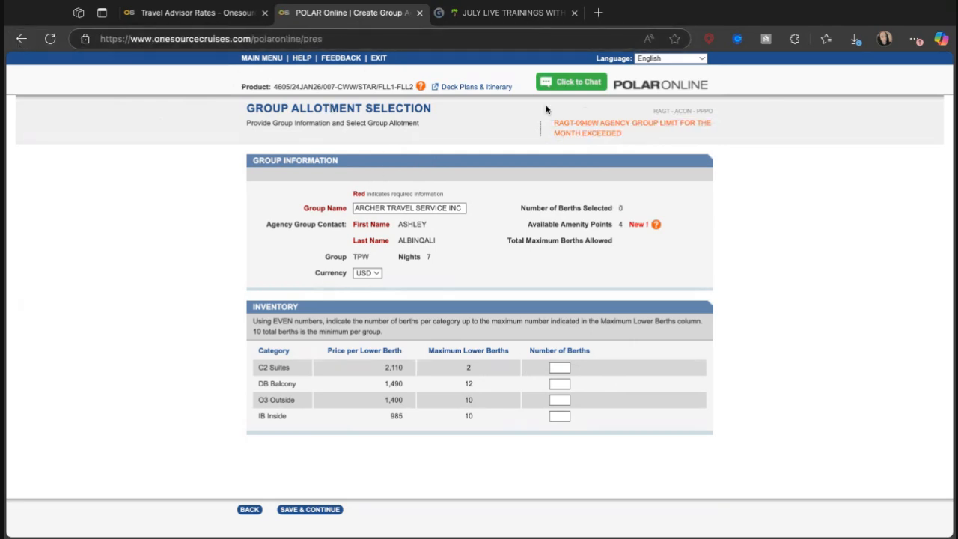
{"action": "left_click", "coordinate": [250, 510]}
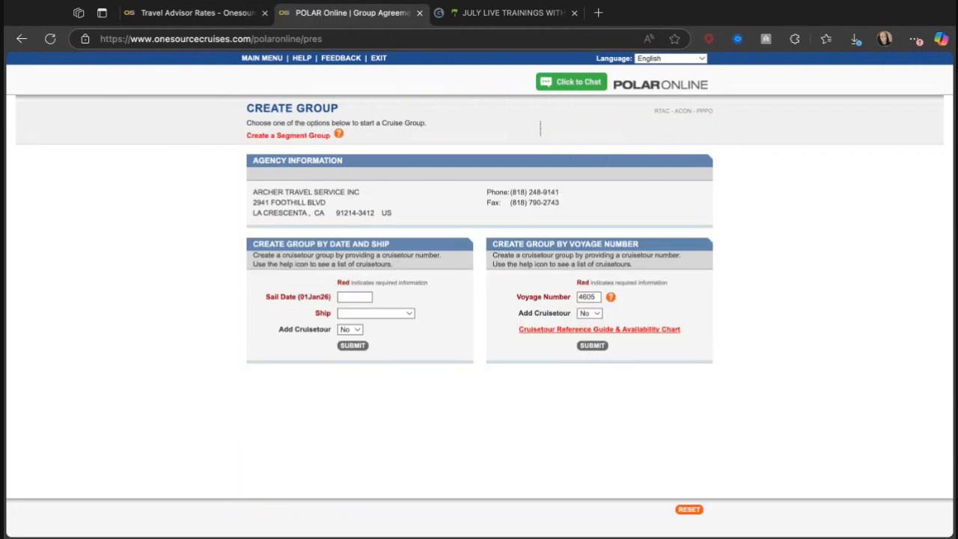
{"action": "left_click", "coordinate": [24, 36]}
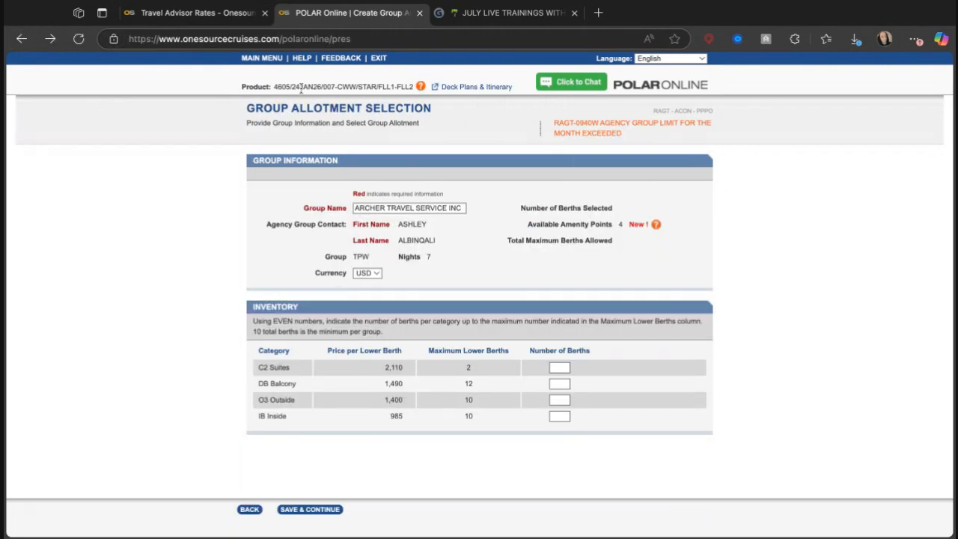
Return to the POLAR Online main menu and look over the Agency Tools options.
{"action": "left_click", "coordinate": [262, 58]}
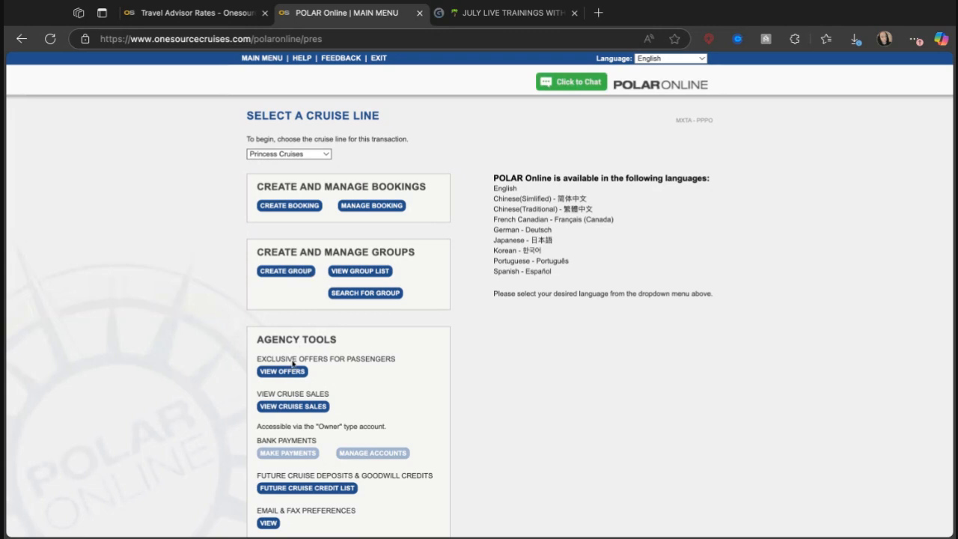
{"action": "scroll", "coordinate": [293, 367], "scroll_direction": "down", "scroll_amount": 1}
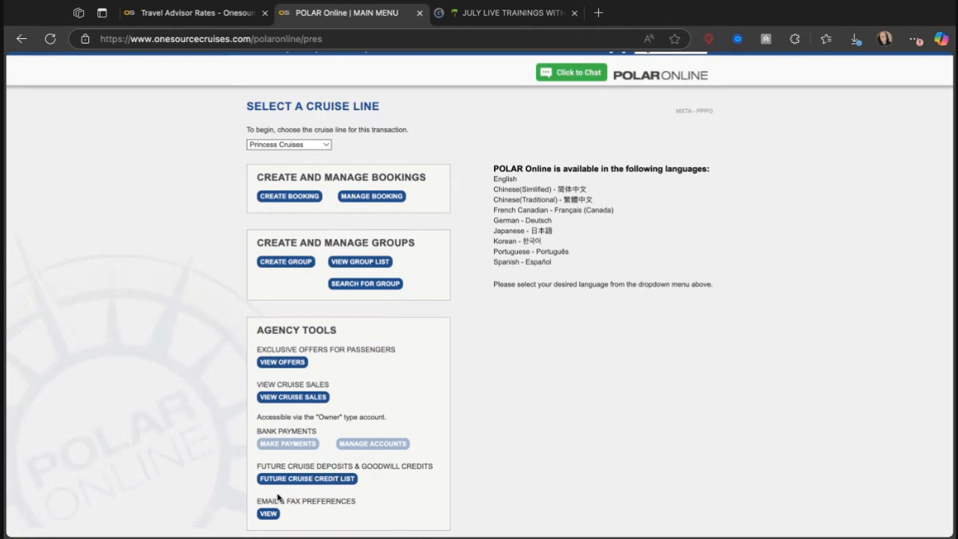
{"action": "scroll", "coordinate": [278, 497], "scroll_direction": "up", "scroll_amount": 1}
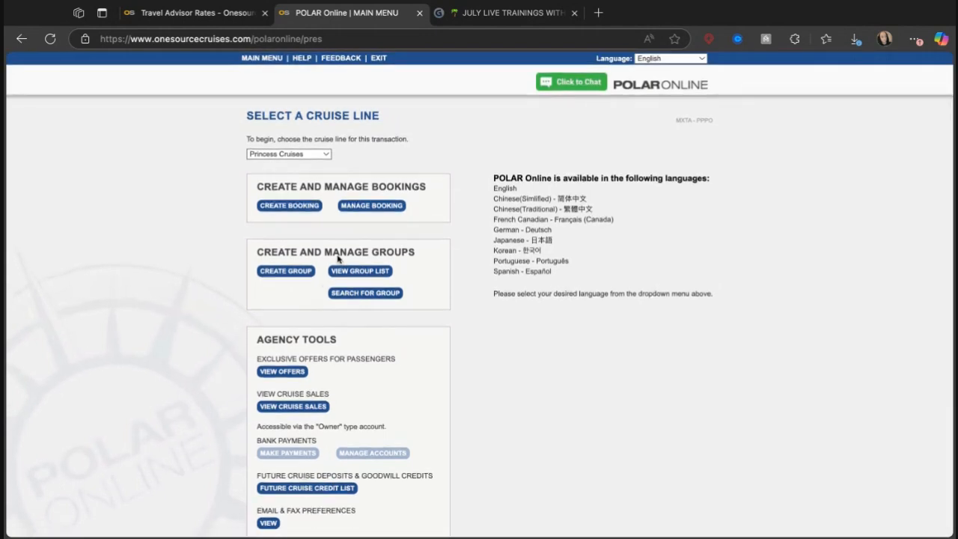
{"action": "left_click", "coordinate": [288, 204]}
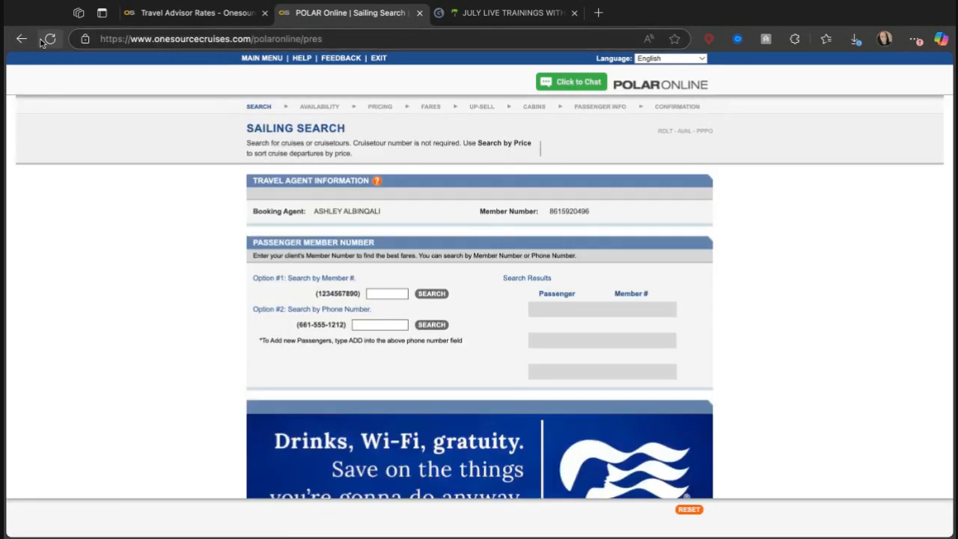
{"action": "scroll", "coordinate": [357, 308], "scroll_direction": "down", "scroll_amount": 2}
{"action": "scroll", "coordinate": [357, 308], "scroll_direction": "up", "scroll_amount": 2}
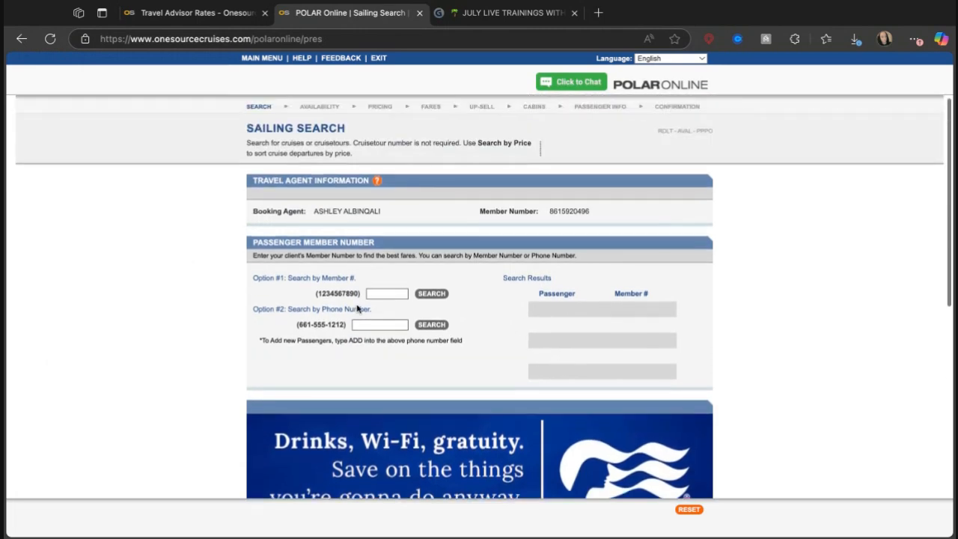
{"action": "left_click", "coordinate": [263, 61]}
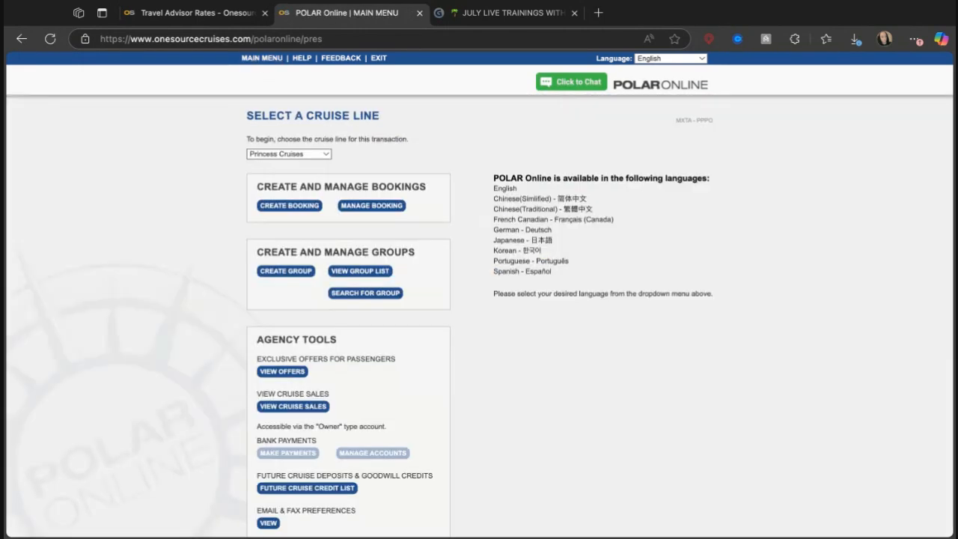
Start creating a booking and look over the passenger member number and cruise search sections of the Sailing Search page.
{"action": "left_click", "coordinate": [304, 211]}
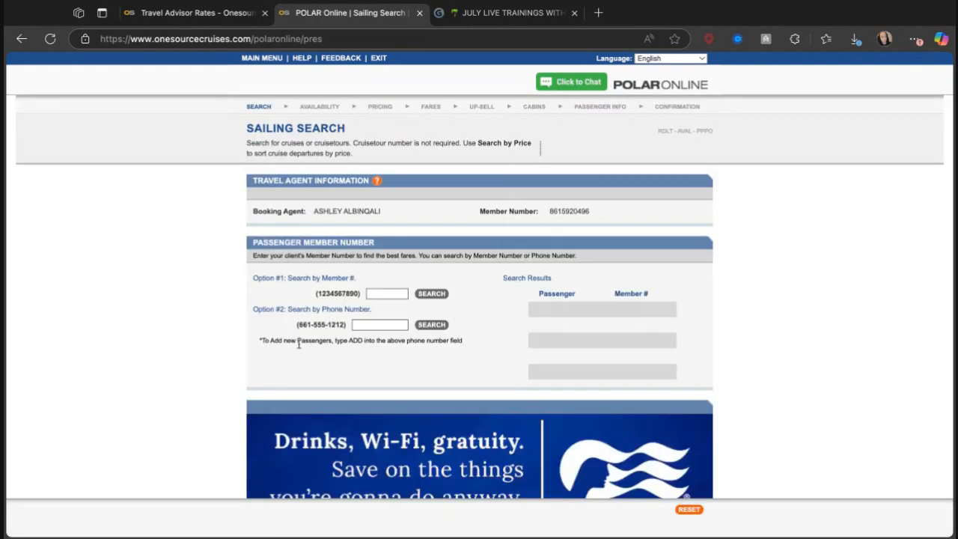
{"action": "scroll", "coordinate": [419, 360], "scroll_direction": "down", "scroll_amount": 3}
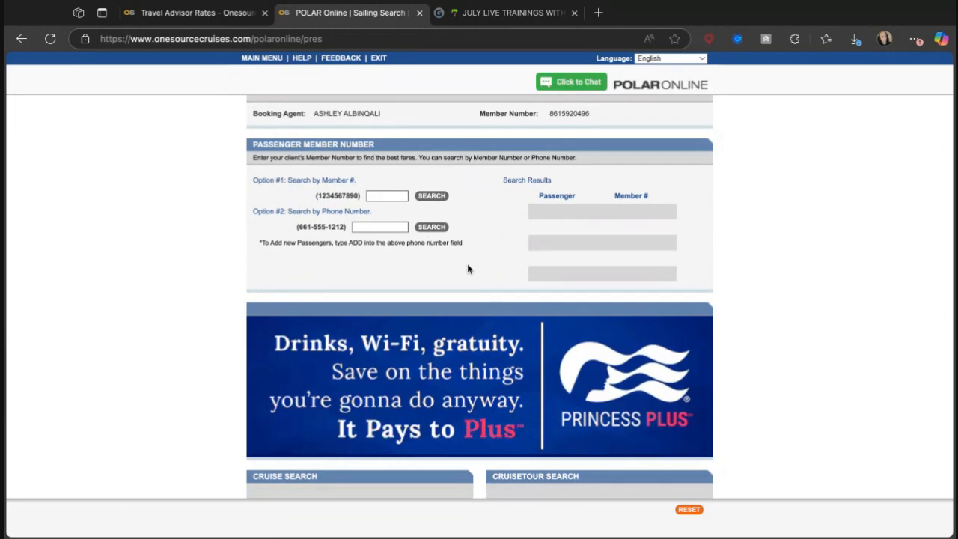
{"action": "scroll", "coordinate": [461, 256], "scroll_direction": "down", "scroll_amount": 3}
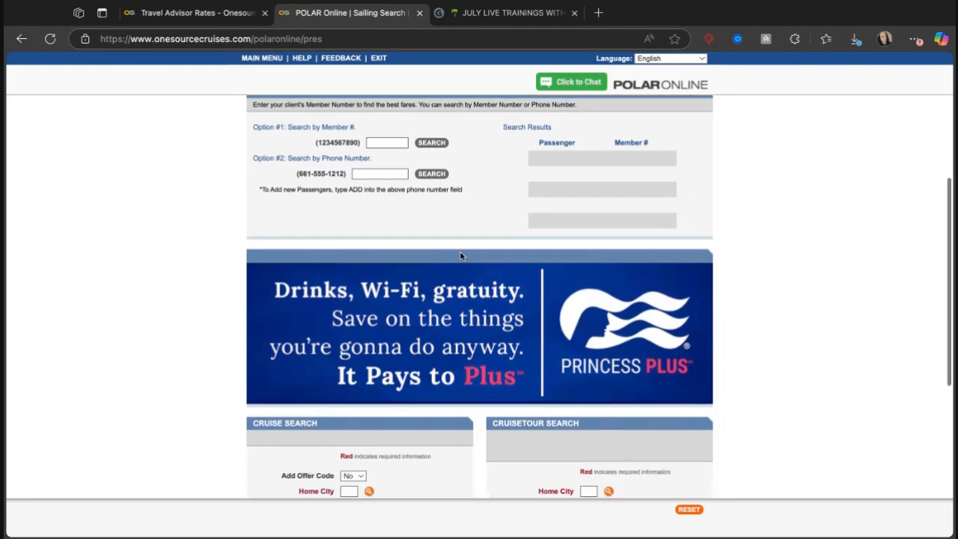
{"action": "scroll", "coordinate": [659, 278], "scroll_direction": "down", "scroll_amount": 3}
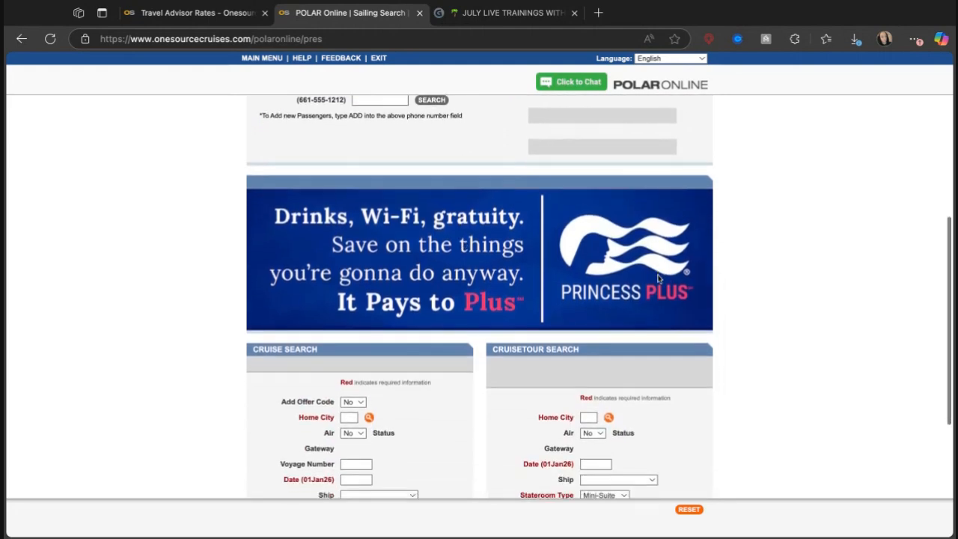
{"action": "scroll", "coordinate": [659, 278], "scroll_direction": "down", "scroll_amount": 1}
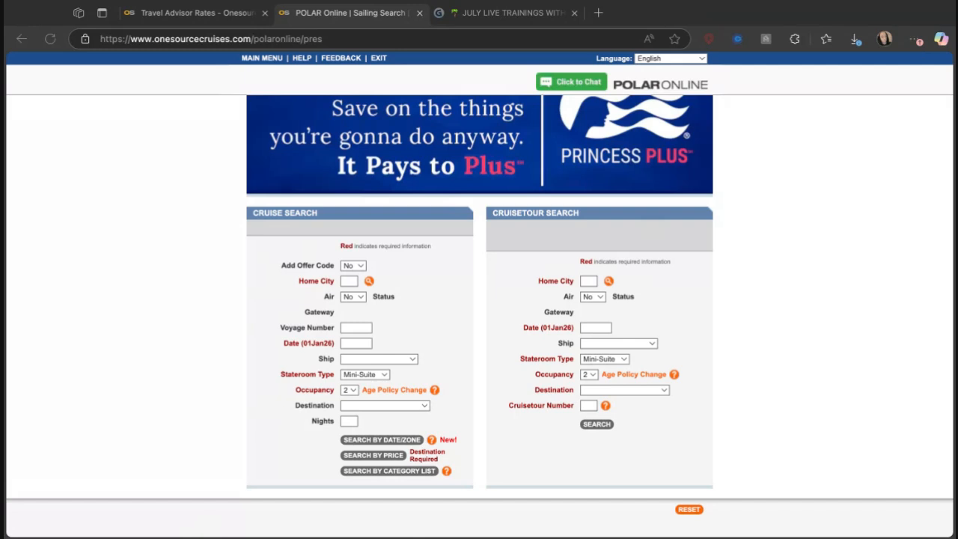
Set Add Offer Code to Yes in the cruise search to view the offer code fields, and set it back to No.
{"action": "left_click", "coordinate": [350, 266]}
{"action": "left_click", "coordinate": [349, 279]}
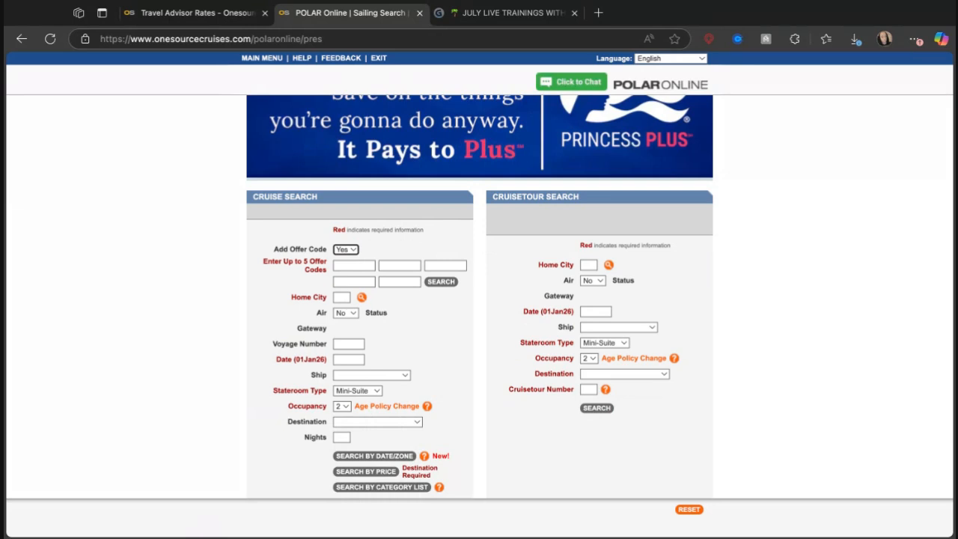
{"action": "left_click", "coordinate": [344, 267]}
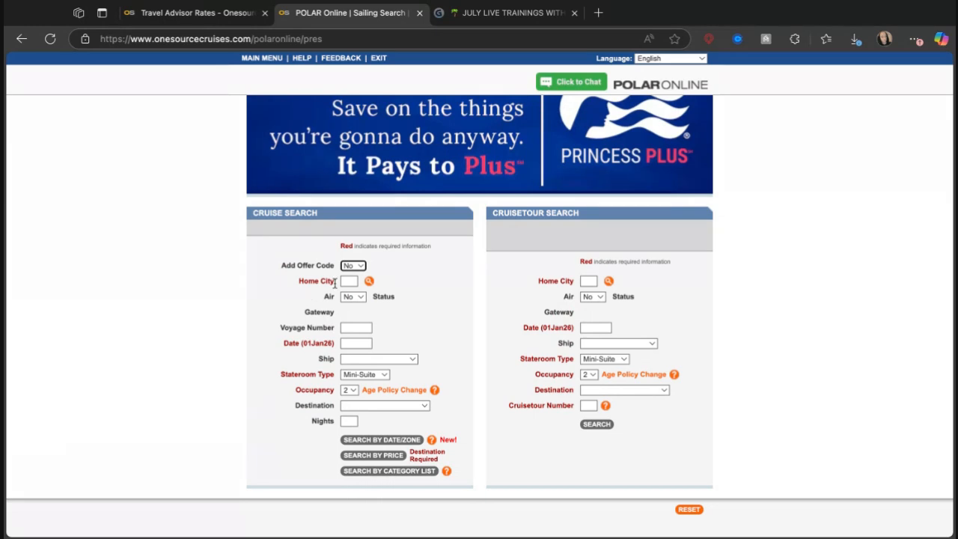
Open the home city code lookup for the cruise search and look through the table for the Houston airport codes.
{"action": "left_click", "coordinate": [370, 283]}
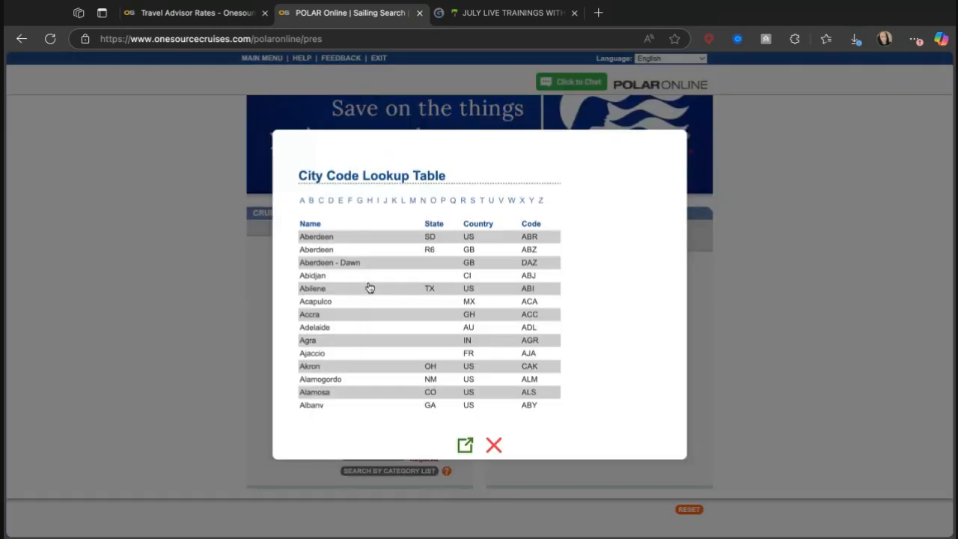
{"action": "scroll", "coordinate": [466, 381], "scroll_direction": "down", "scroll_amount": 1}
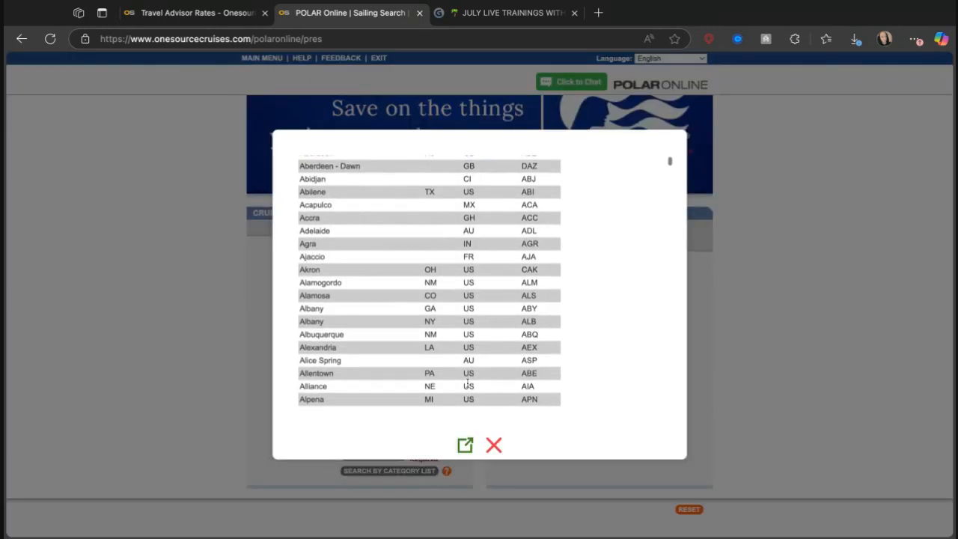
{"action": "scroll", "coordinate": [428, 281], "scroll_direction": "down", "scroll_amount": 3}
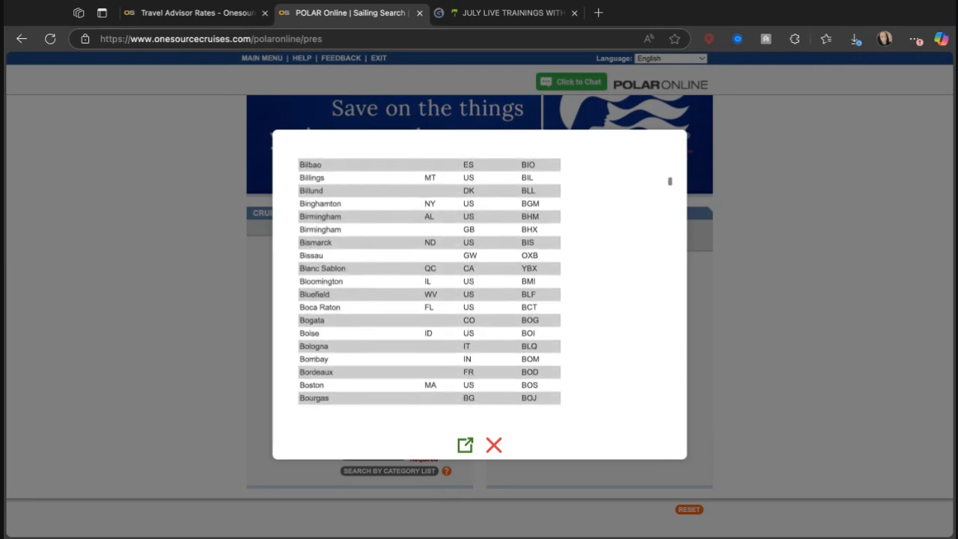
{"action": "scroll", "coordinate": [429, 280], "scroll_direction": "down", "scroll_amount": 14}
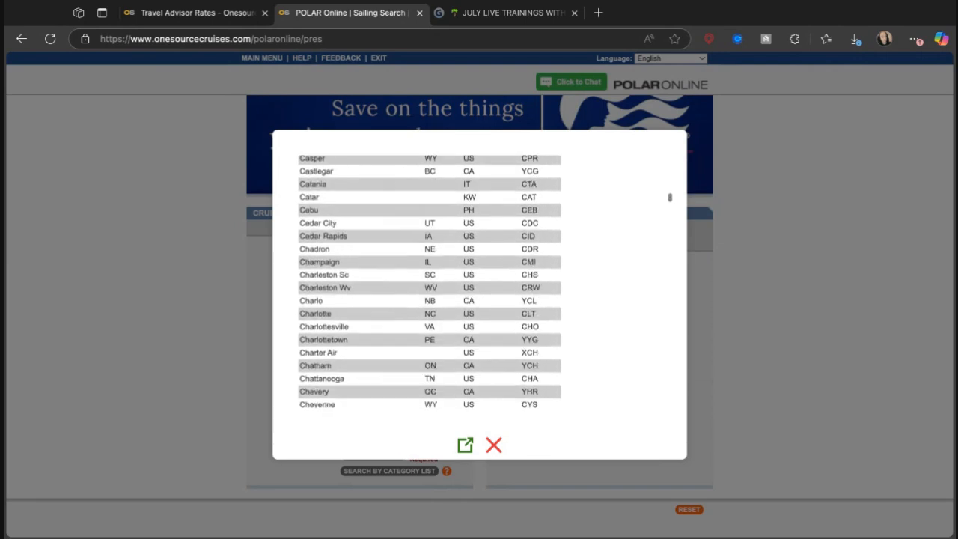
{"action": "scroll", "coordinate": [429, 281], "scroll_direction": "down", "scroll_amount": 15}
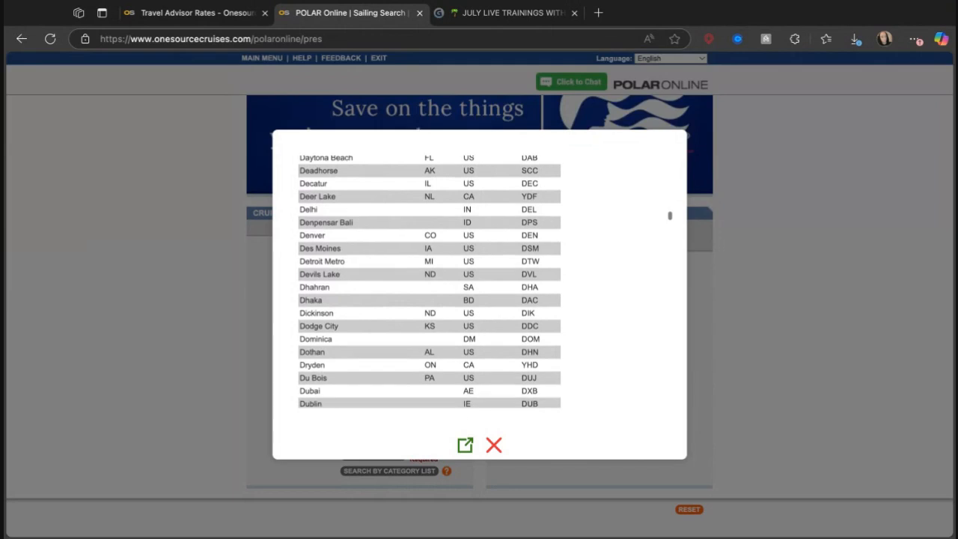
{"action": "scroll", "coordinate": [428, 281], "scroll_direction": "down", "scroll_amount": 15}
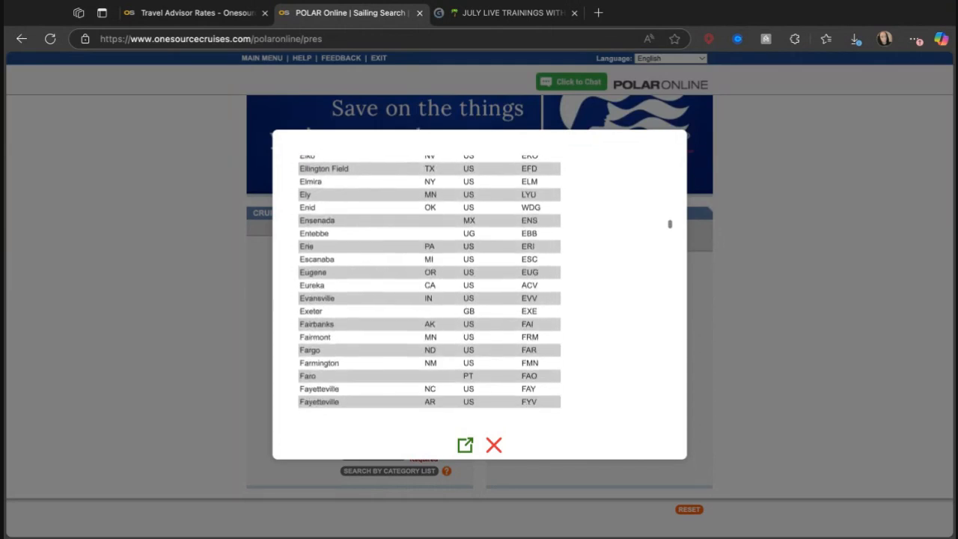
{"action": "scroll", "coordinate": [428, 281], "scroll_direction": "down", "scroll_amount": 8}
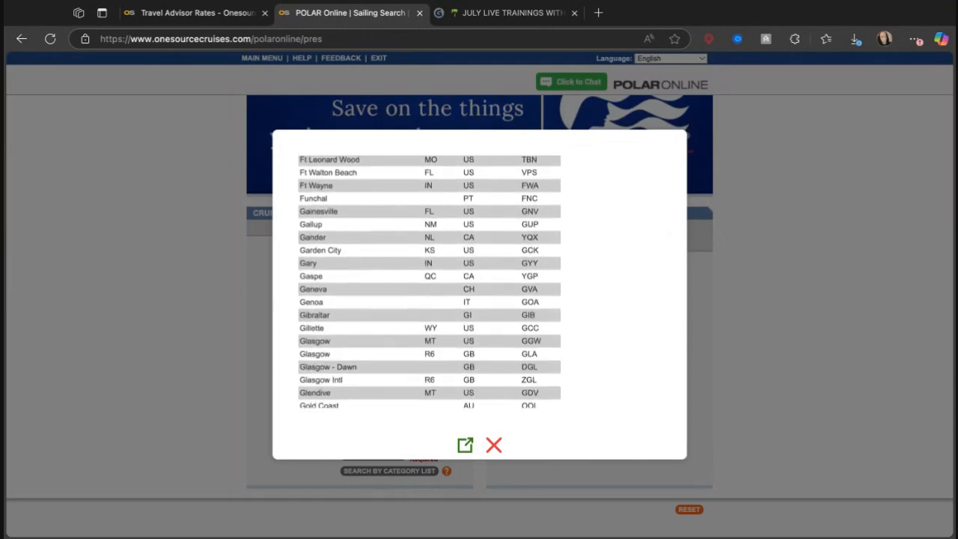
{"action": "scroll", "coordinate": [429, 281], "scroll_direction": "up", "scroll_amount": 1}
{"action": "scroll", "coordinate": [429, 280], "scroll_direction": "down", "scroll_amount": 5}
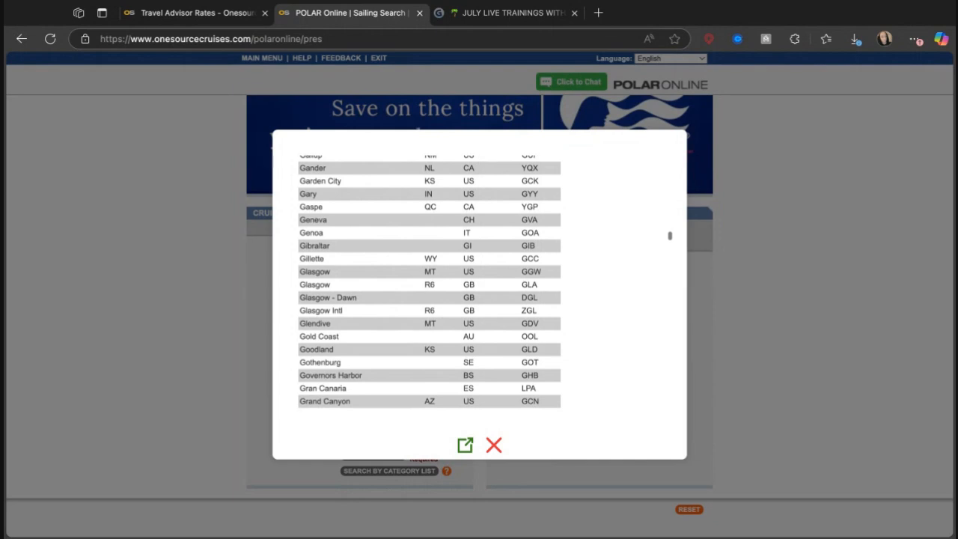
{"action": "scroll", "coordinate": [429, 281], "scroll_direction": "down", "scroll_amount": 4}
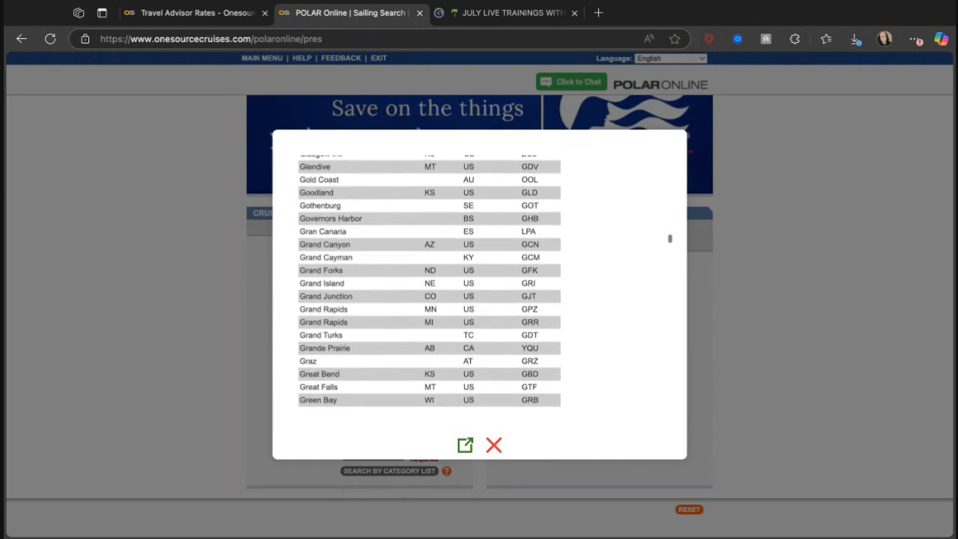
{"action": "scroll", "coordinate": [429, 280], "scroll_direction": "up", "scroll_amount": 10}
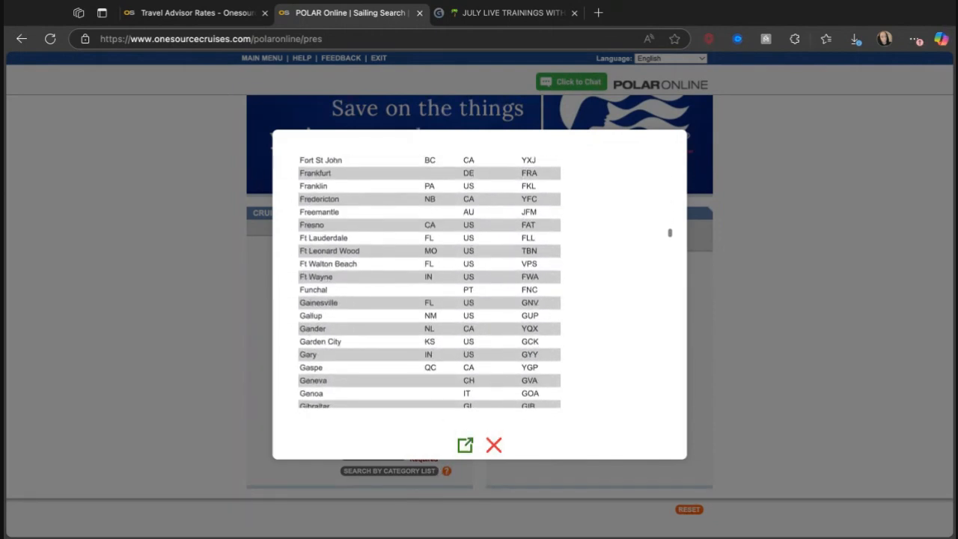
{"action": "scroll", "coordinate": [426, 303], "scroll_direction": "up", "scroll_amount": 5}
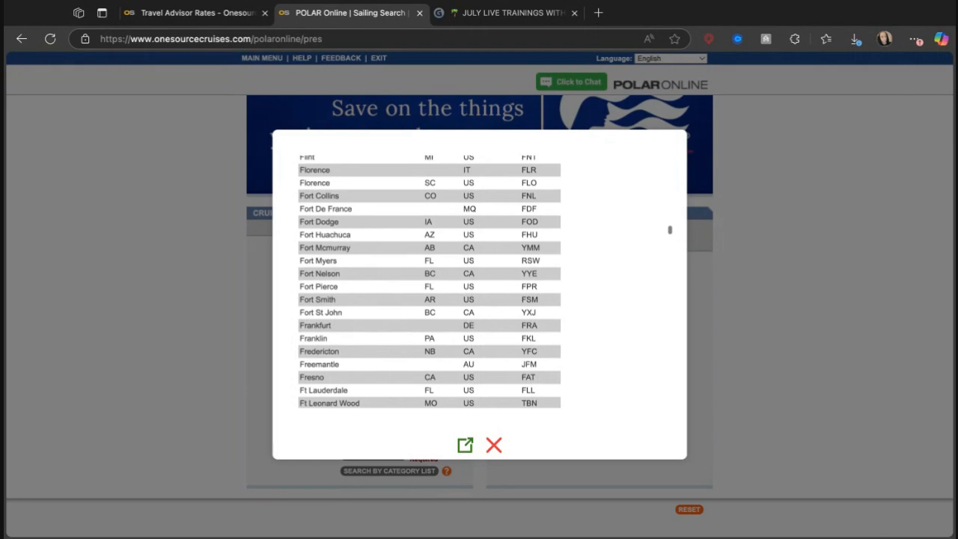
{"action": "scroll", "coordinate": [421, 363], "scroll_direction": "up", "scroll_amount": 2}
{"action": "scroll", "coordinate": [422, 364], "scroll_direction": "down", "scroll_amount": 2}
{"action": "scroll", "coordinate": [422, 364], "scroll_direction": "up", "scroll_amount": 1}
{"action": "scroll", "coordinate": [420, 366], "scroll_direction": "up", "scroll_amount": 20}
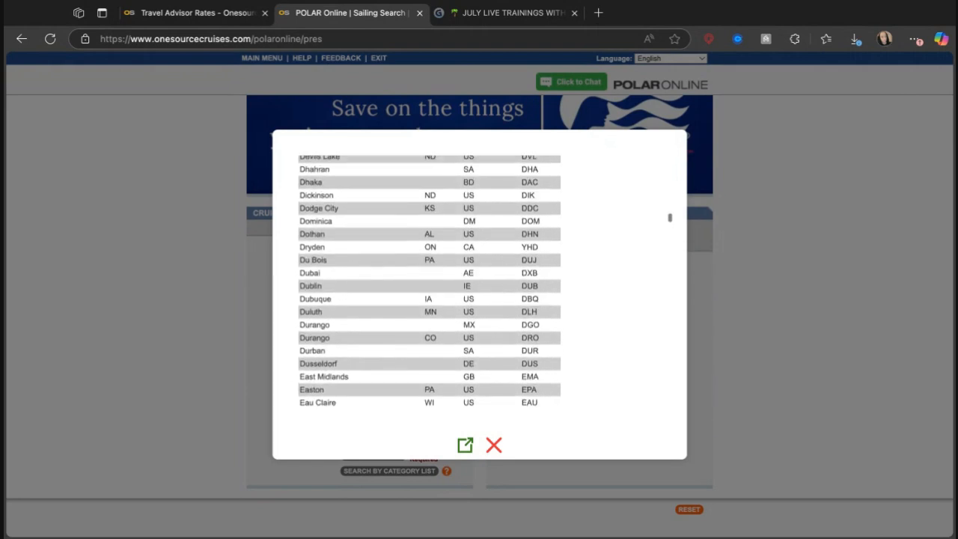
{"action": "scroll", "coordinate": [420, 366], "scroll_direction": "up", "scroll_amount": 1}
{"action": "scroll", "coordinate": [420, 366], "scroll_direction": "down", "scroll_amount": 5}
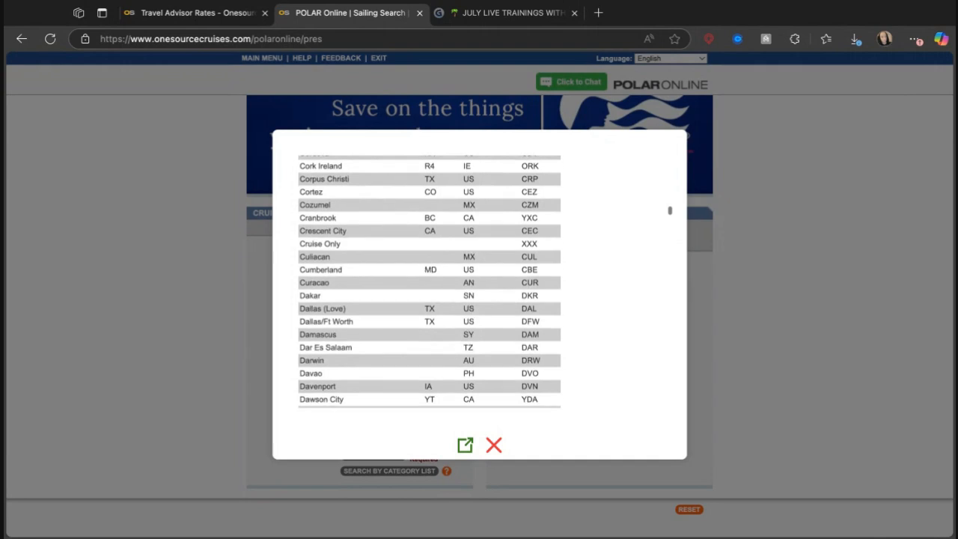
{"action": "scroll", "coordinate": [420, 366], "scroll_direction": "down", "scroll_amount": 3}
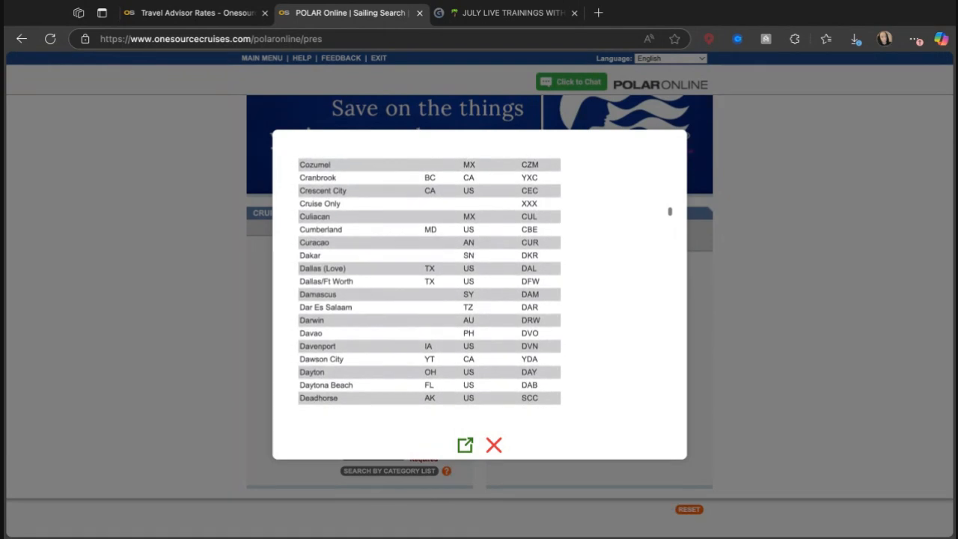
{"action": "scroll", "coordinate": [491, 353], "scroll_direction": "down", "scroll_amount": 5}
{"action": "scroll", "coordinate": [491, 353], "scroll_direction": "down", "scroll_amount": 13}
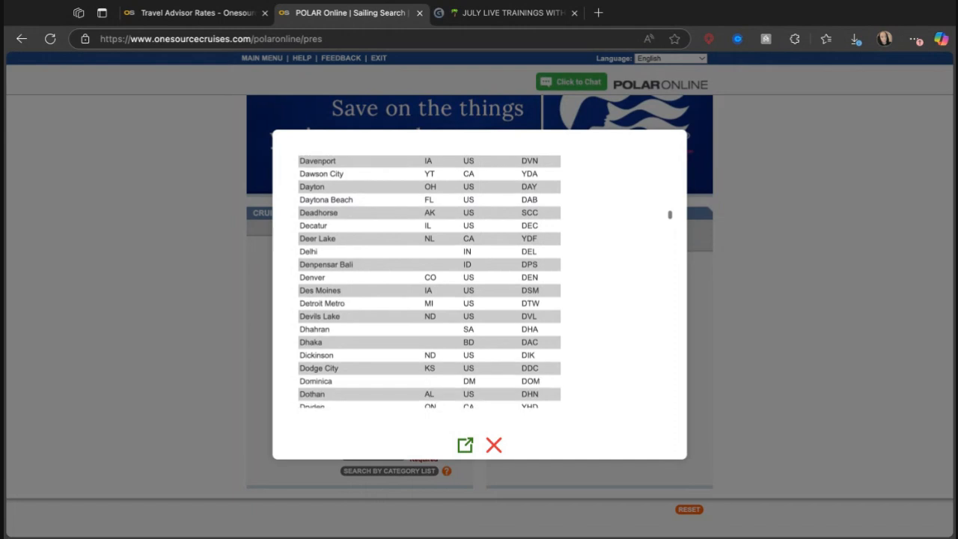
{"action": "scroll", "coordinate": [429, 283], "scroll_direction": "down", "scroll_amount": 20}
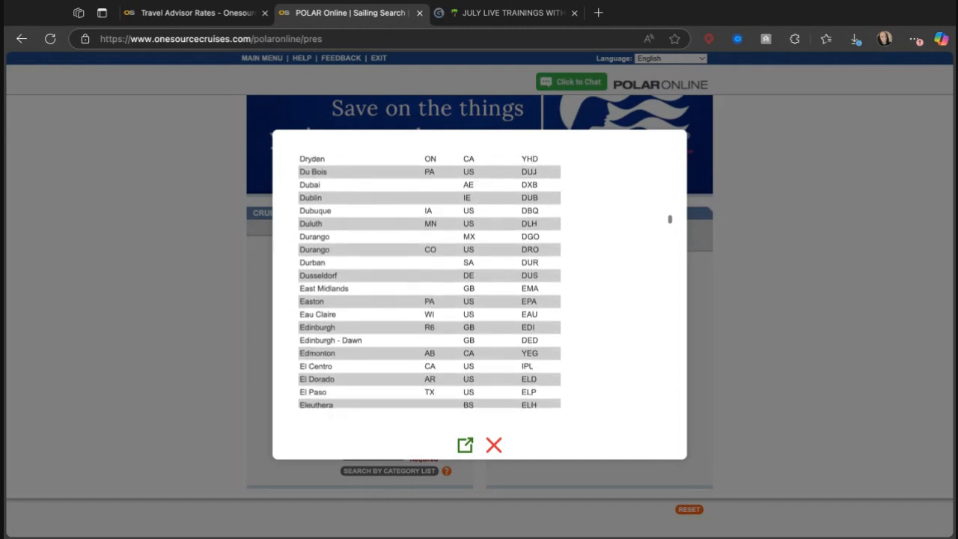
{"action": "scroll", "coordinate": [430, 281], "scroll_direction": "up", "scroll_amount": 3}
{"action": "scroll", "coordinate": [429, 281], "scroll_direction": "down", "scroll_amount": 20}
{"action": "scroll", "coordinate": [429, 281], "scroll_direction": "down", "scroll_amount": 5}
{"action": "scroll", "coordinate": [429, 281], "scroll_direction": "up", "scroll_amount": 12}
{"action": "scroll", "coordinate": [430, 281], "scroll_direction": "down", "scroll_amount": 13}
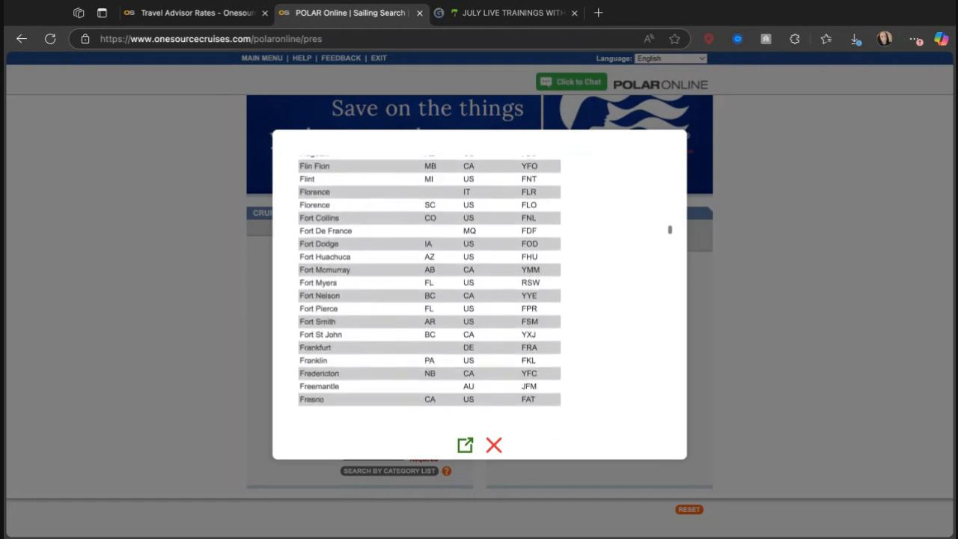
{"action": "scroll", "coordinate": [430, 282], "scroll_direction": "down", "scroll_amount": 18}
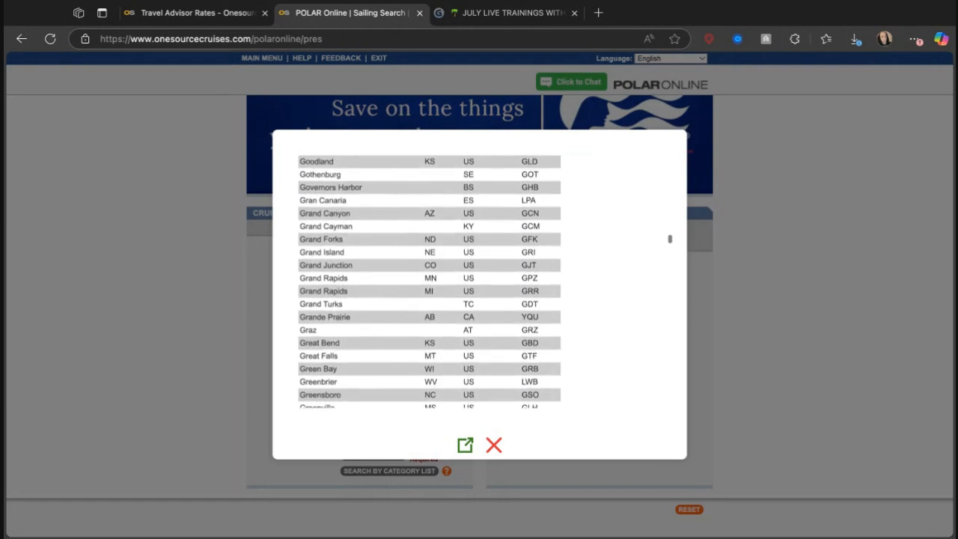
{"action": "scroll", "coordinate": [429, 281], "scroll_direction": "down", "scroll_amount": 1}
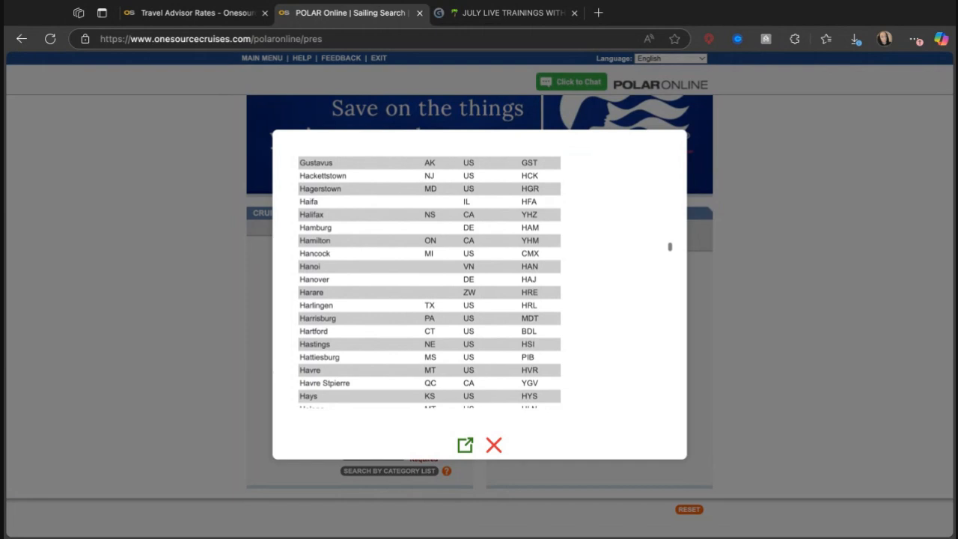
{"action": "scroll", "coordinate": [430, 282], "scroll_direction": "down", "scroll_amount": 1}
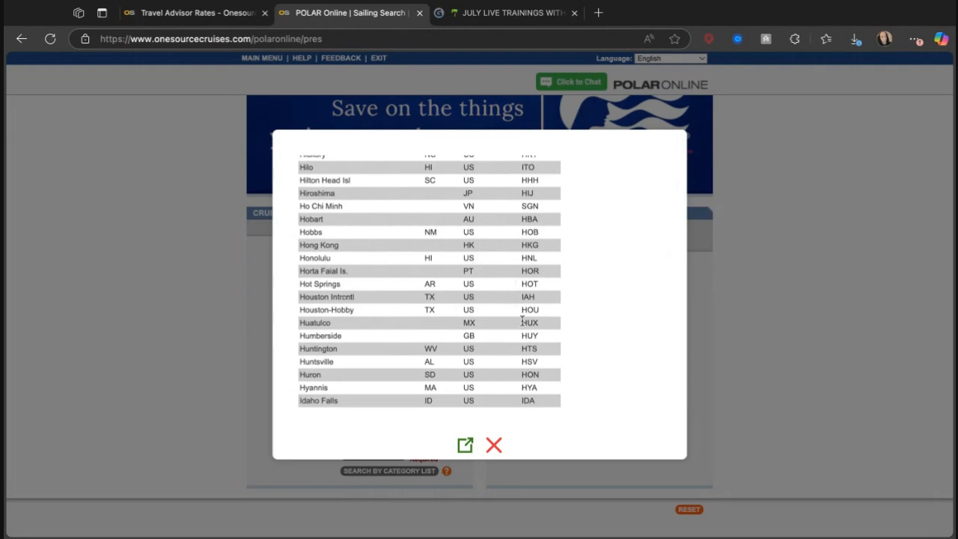
Look up Miami in the city code table and close the lookup.
{"action": "scroll", "coordinate": [430, 296], "scroll_direction": "up", "scroll_amount": 1}
{"action": "scroll", "coordinate": [430, 284], "scroll_direction": "down", "scroll_amount": 10}
{"action": "scroll", "coordinate": [430, 285], "scroll_direction": "down", "scroll_amount": 6}
{"action": "scroll", "coordinate": [430, 284], "scroll_direction": "up", "scroll_amount": 2}
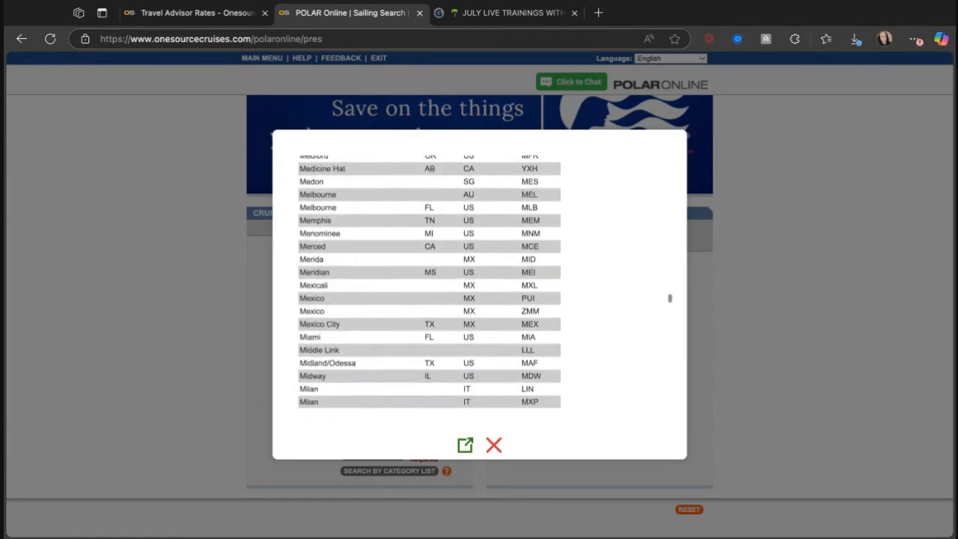
{"action": "scroll", "coordinate": [430, 284], "scroll_direction": "up", "scroll_amount": 5}
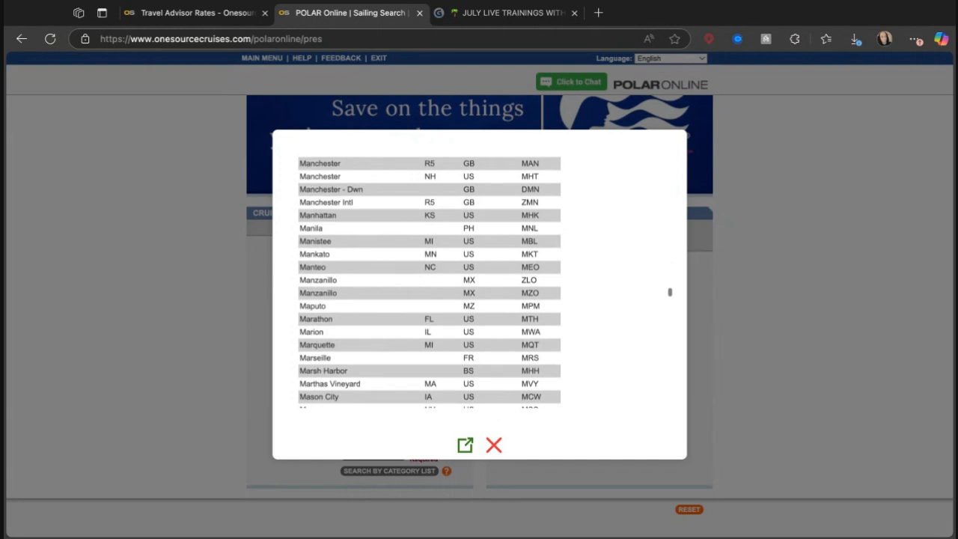
{"action": "scroll", "coordinate": [429, 284], "scroll_direction": "up", "scroll_amount": 2}
{"action": "scroll", "coordinate": [430, 281], "scroll_direction": "down", "scroll_amount": 5}
{"action": "scroll", "coordinate": [430, 278], "scroll_direction": "down", "scroll_amount": 4}
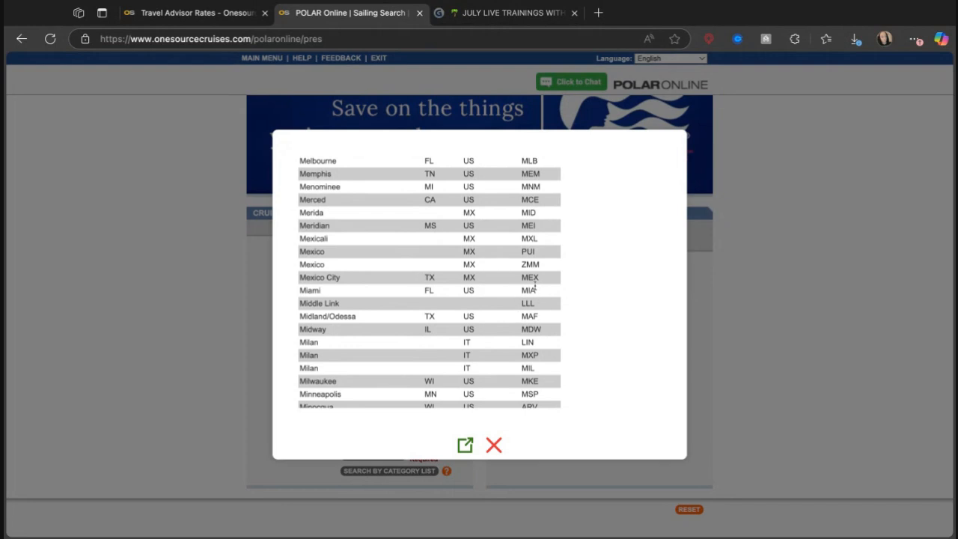
{"action": "left_click", "coordinate": [494, 445]}
Set the cruise search's home city to IAH and the date to 24Jan26, leaving Air at No.
{"action": "left_click", "coordinate": [349, 280]}
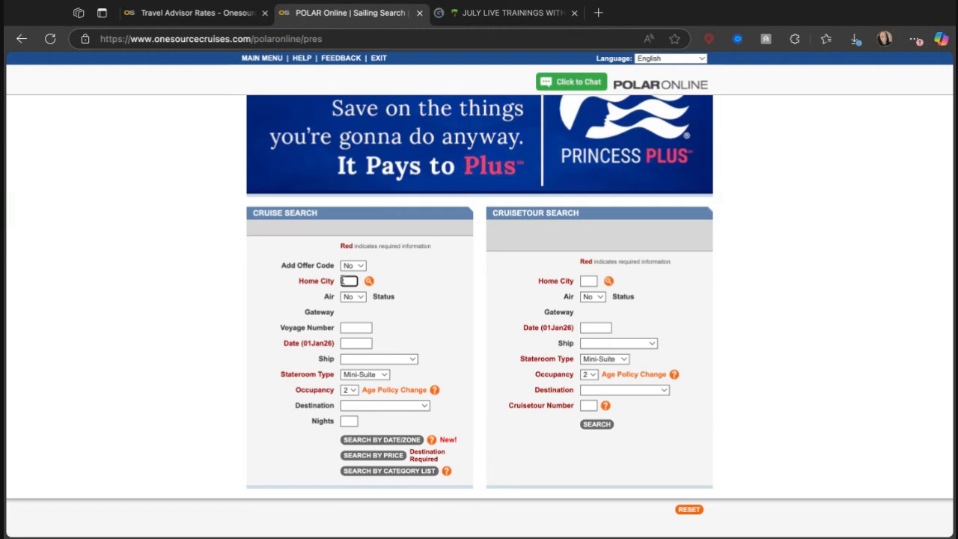
{"action": "type", "text": "IAH"}
{"action": "left_click", "coordinate": [399, 275]}
{"action": "left_click", "coordinate": [355, 297]}
{"action": "left_click", "coordinate": [355, 343]}
{"action": "type", "text": "24Jan26"}
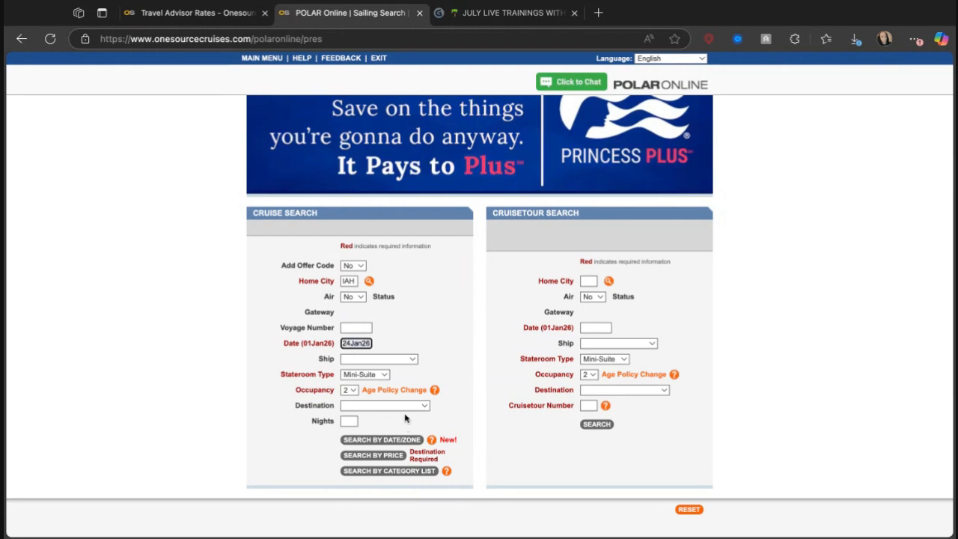
Set the cruise search's stateroom type to Balcony and the occupancy to 3.
{"action": "left_click", "coordinate": [420, 342]}
{"action": "left_click", "coordinate": [364, 395]}
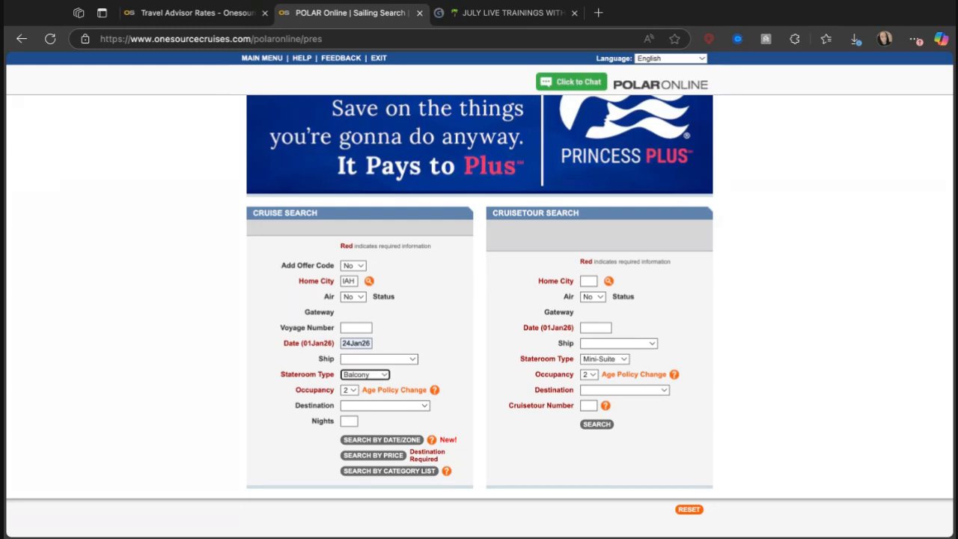
{"action": "left_click", "coordinate": [381, 441]}
{"action": "left_click", "coordinate": [349, 392]}
{"action": "left_click", "coordinate": [351, 393]}
{"action": "key", "text": "Down"}
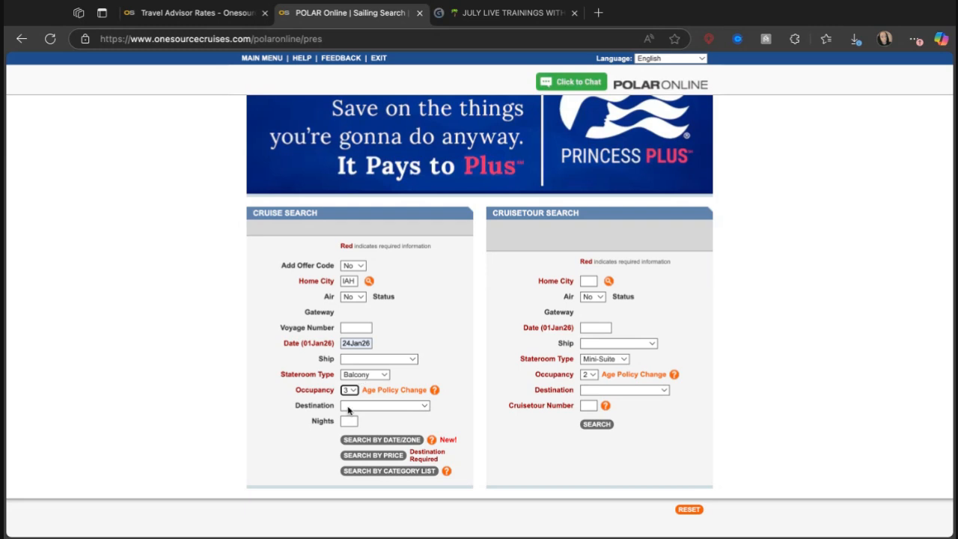
Search sailings by date/zone and review the ships, departure dates, routes and balcony availability of the listed voyages.
{"action": "left_click", "coordinate": [370, 440]}
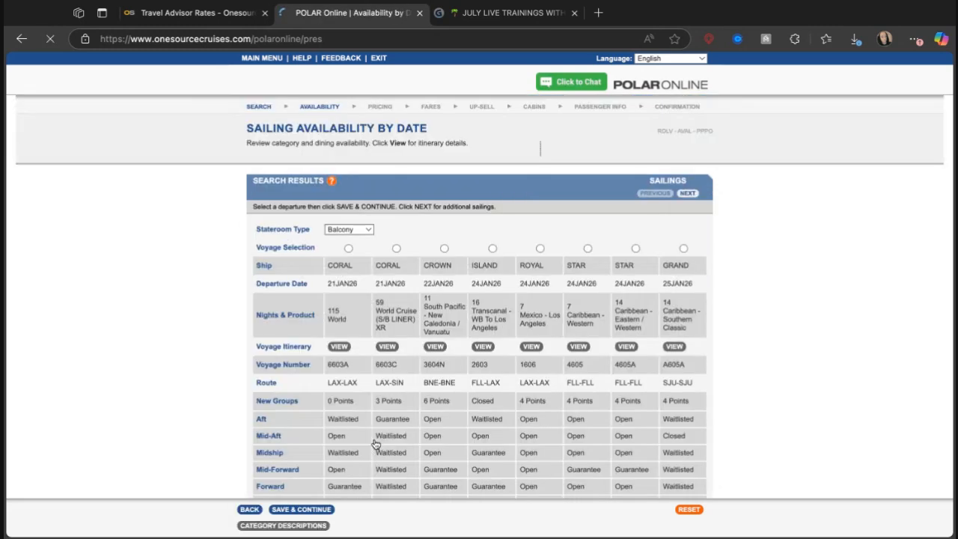
{"action": "scroll", "coordinate": [479, 299], "scroll_direction": "down", "scroll_amount": 1}
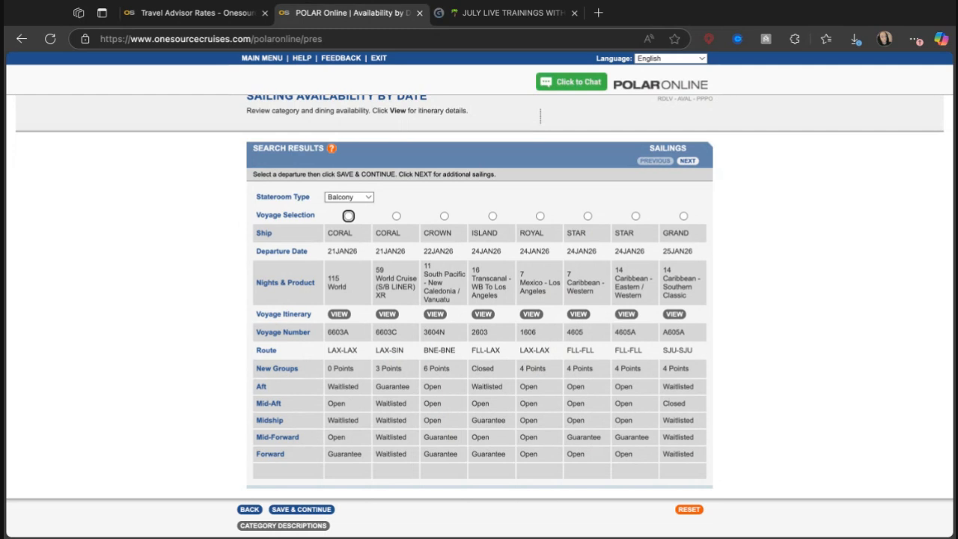
{"action": "scroll", "coordinate": [428, 263], "scroll_direction": "up", "scroll_amount": 1}
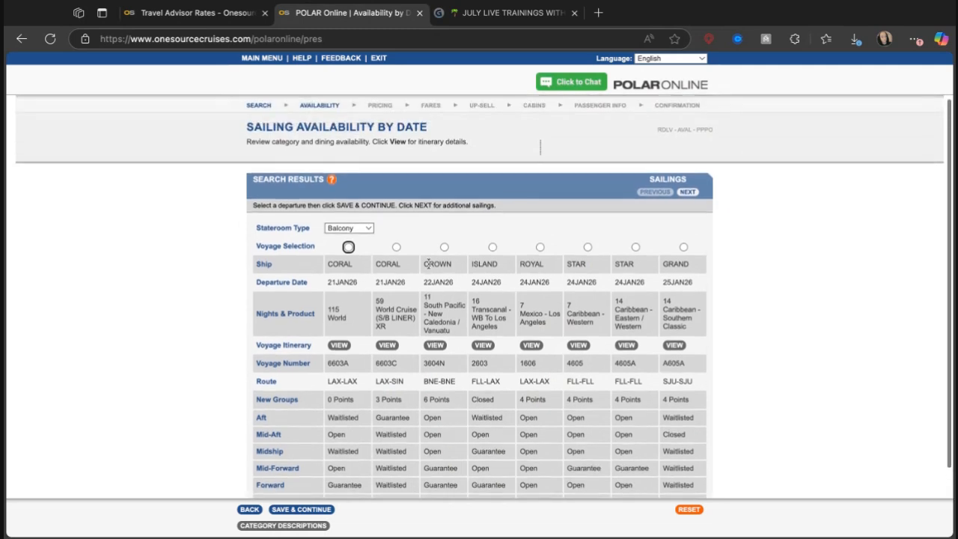
{"action": "scroll", "coordinate": [428, 263], "scroll_direction": "down", "scroll_amount": 1}
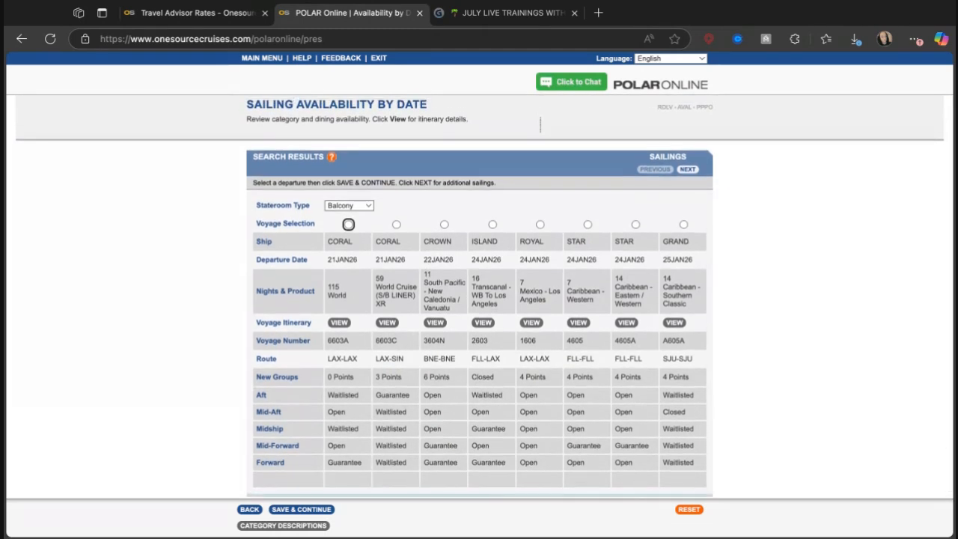
{"action": "scroll", "coordinate": [479, 300], "scroll_direction": "down", "scroll_amount": 1}
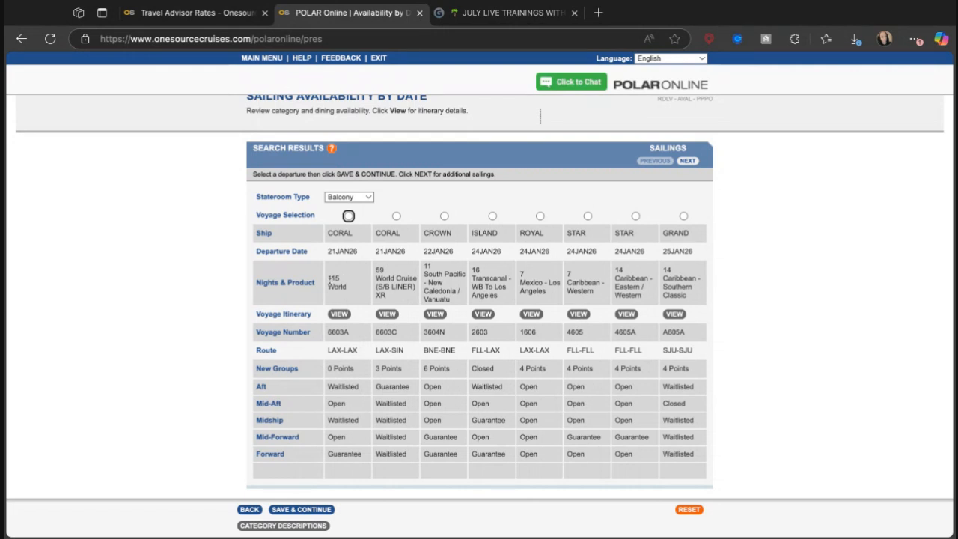
Open the itinerary of the 115-night World voyage on Coral and review its ports, dates and arrival and departure times.
{"action": "left_click", "coordinate": [339, 315]}
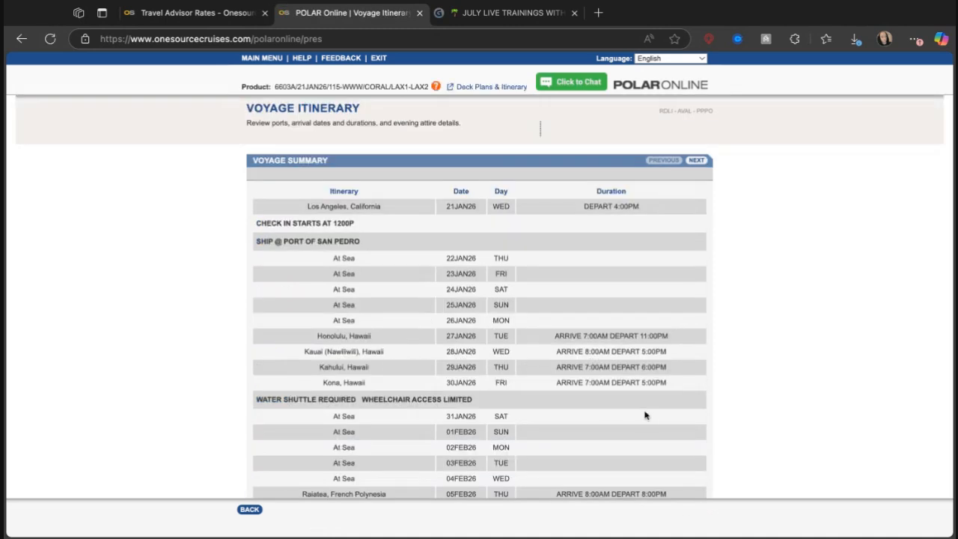
{"action": "scroll", "coordinate": [650, 416], "scroll_direction": "down", "scroll_amount": 1}
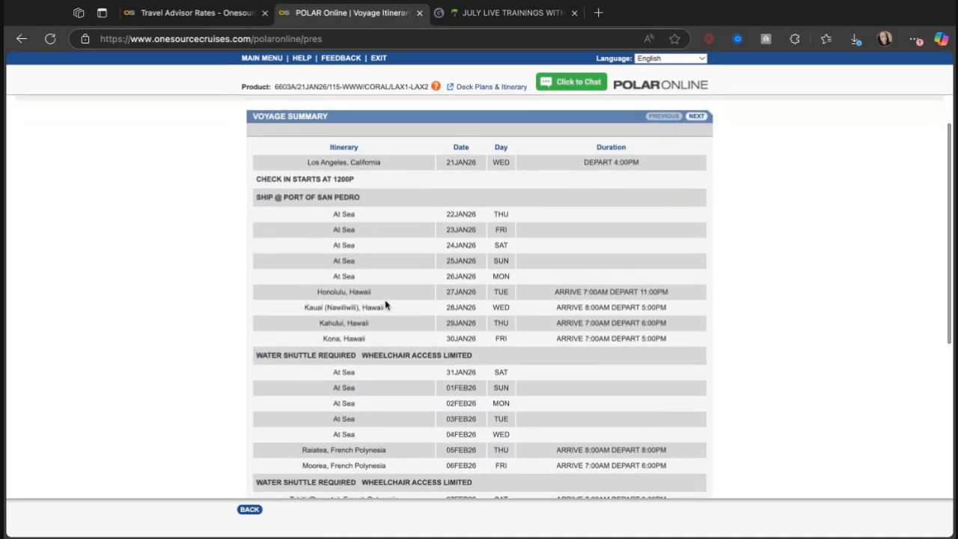
{"action": "scroll", "coordinate": [384, 334], "scroll_direction": "down", "scroll_amount": 2}
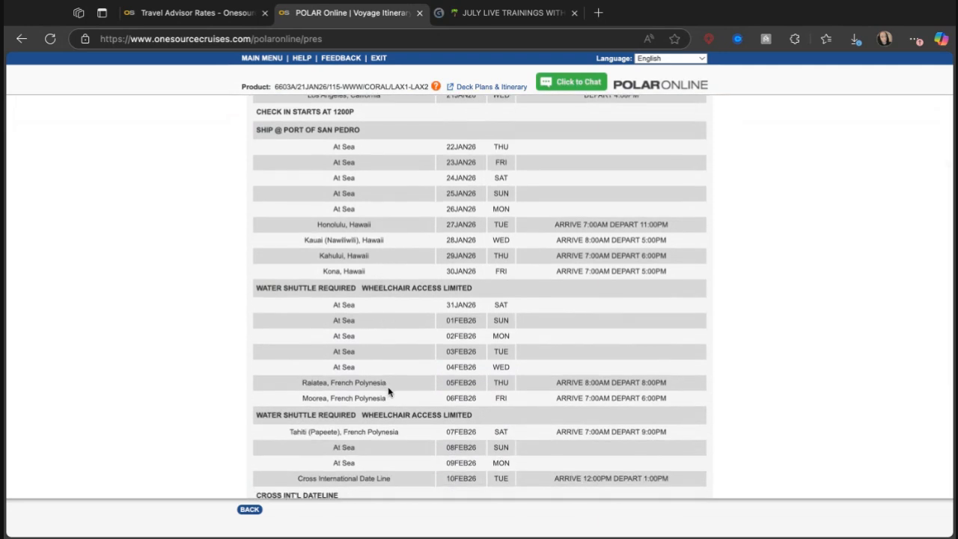
{"action": "scroll", "coordinate": [401, 438], "scroll_direction": "down", "scroll_amount": 3}
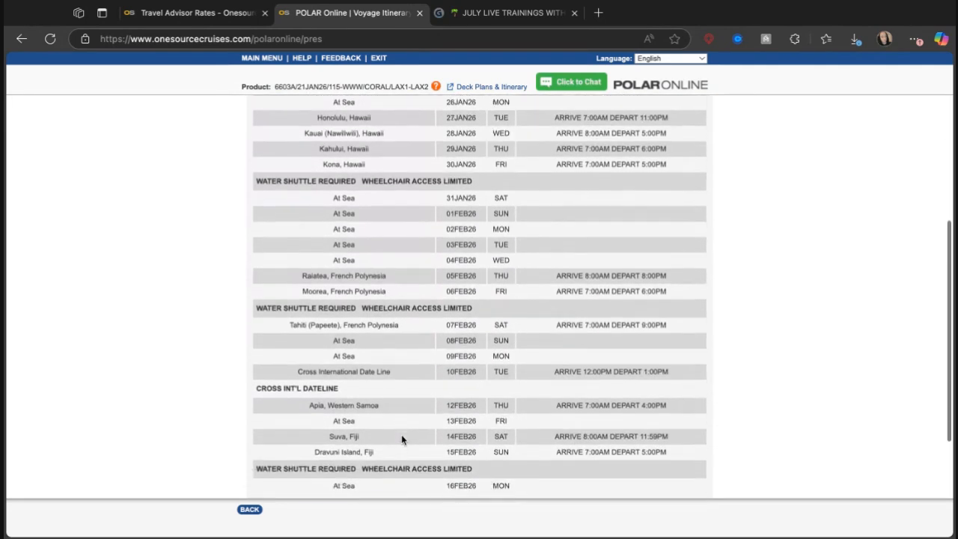
{"action": "scroll", "coordinate": [401, 440], "scroll_direction": "down", "scroll_amount": 1}
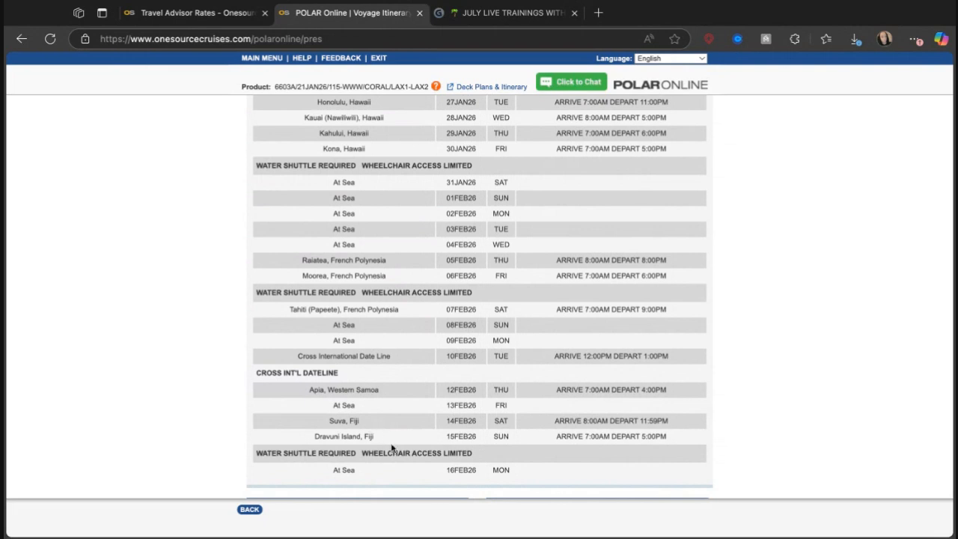
{"action": "scroll", "coordinate": [393, 449], "scroll_direction": "down", "scroll_amount": 2}
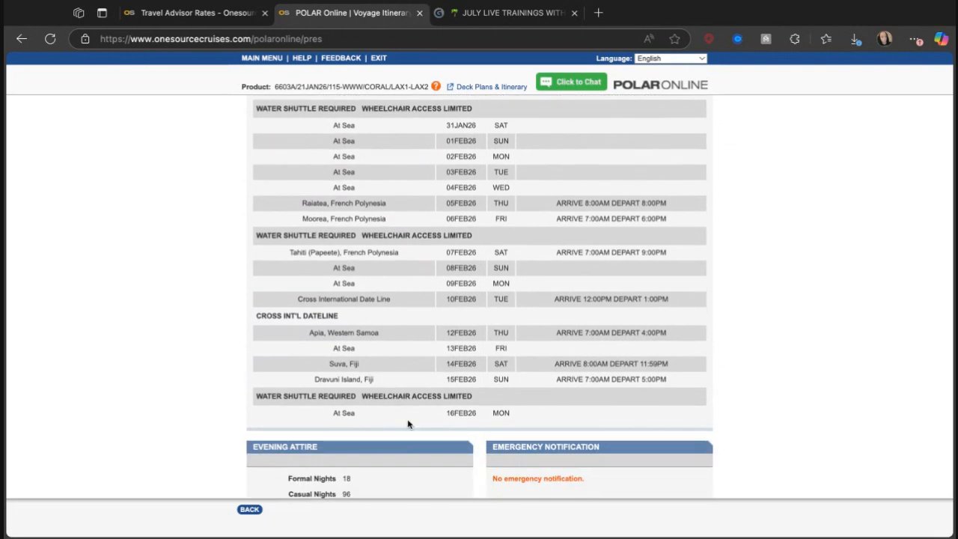
{"action": "scroll", "coordinate": [446, 295], "scroll_direction": "up", "scroll_amount": 6}
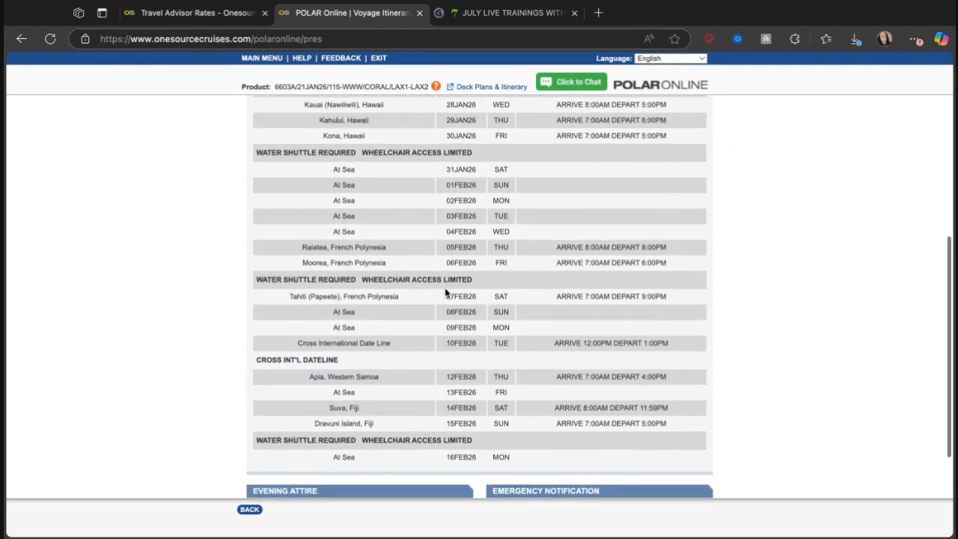
{"action": "scroll", "coordinate": [445, 288], "scroll_direction": "up", "scroll_amount": 2}
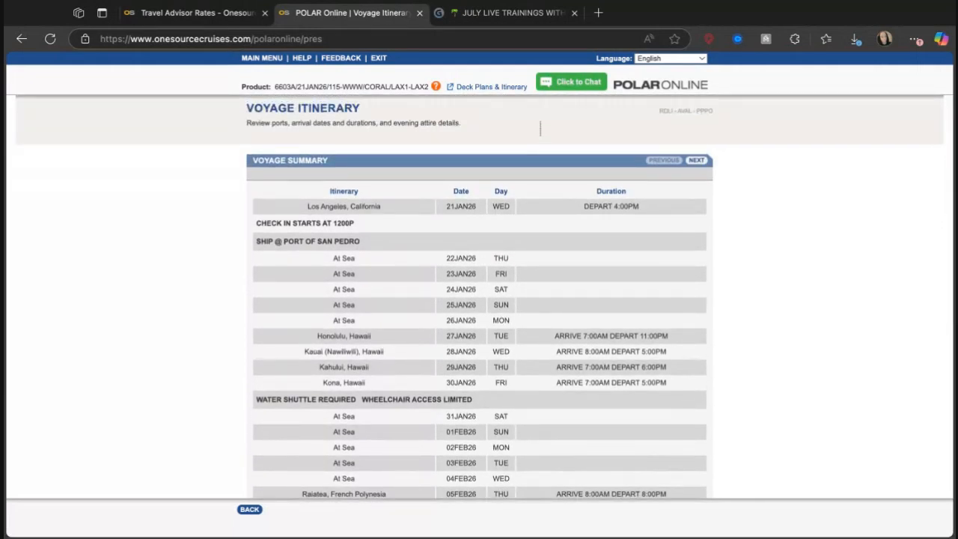
Check the World voyage's formal and casual evening attire counts against its itinerary and return to the sailing availability list.
{"action": "scroll", "coordinate": [540, 129], "scroll_direction": "down", "scroll_amount": 9}
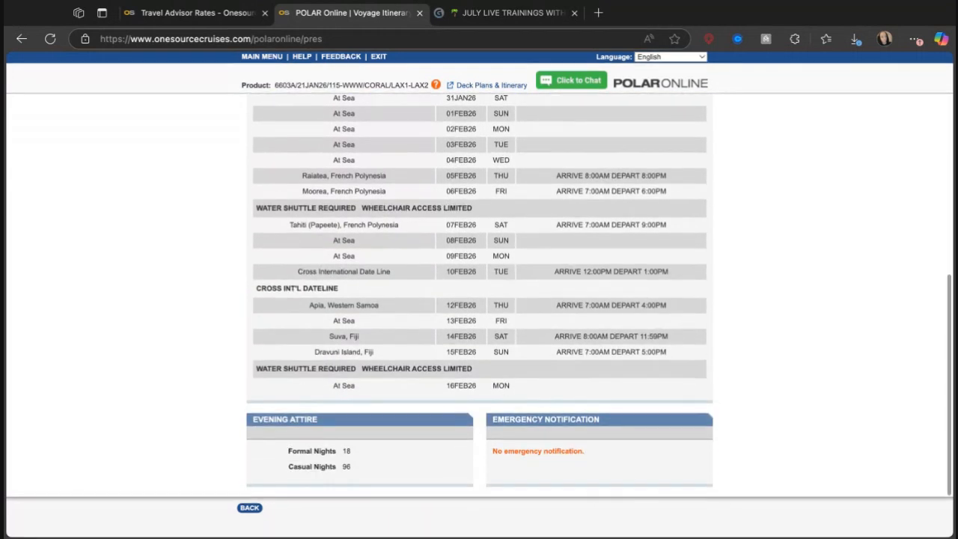
{"action": "double_click", "coordinate": [335, 470]}
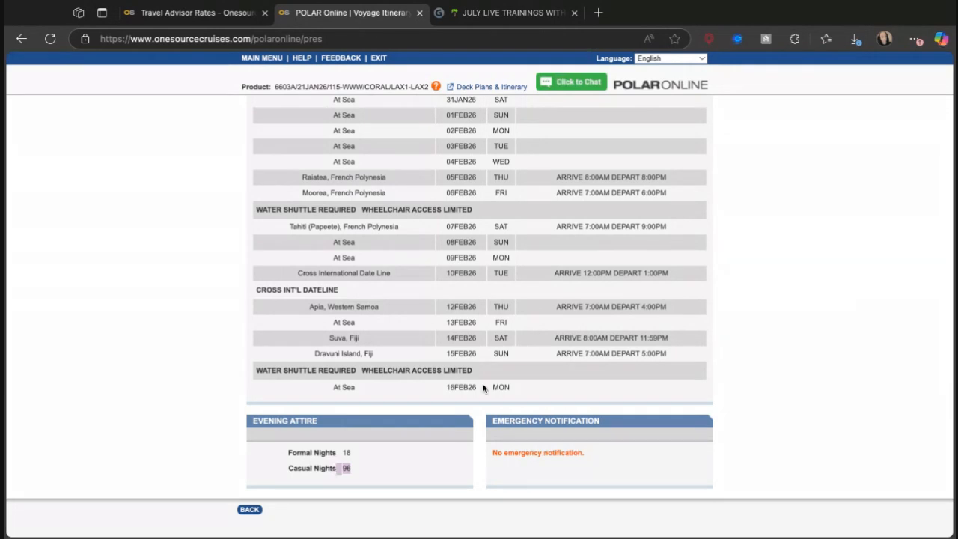
{"action": "scroll", "coordinate": [483, 387], "scroll_direction": "up", "scroll_amount": 5}
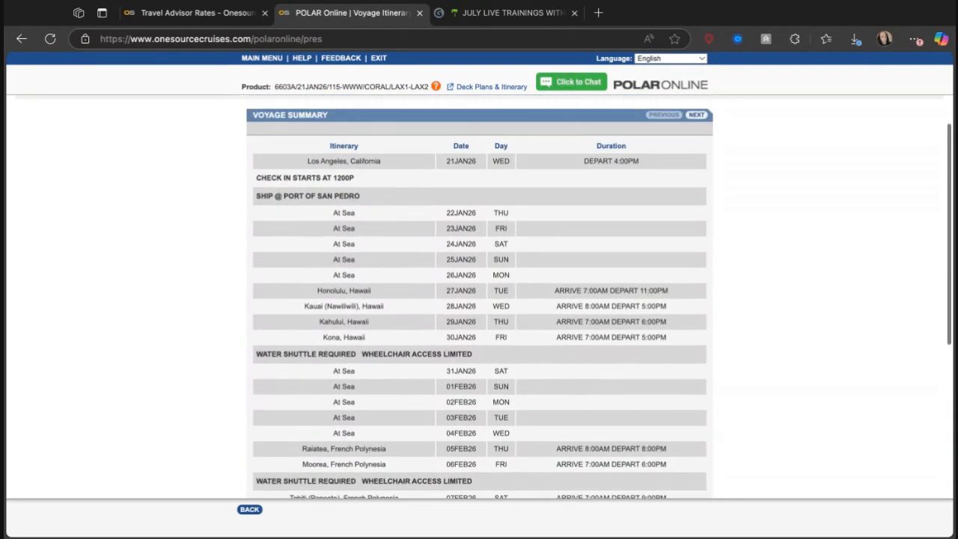
{"action": "scroll", "coordinate": [482, 387], "scroll_direction": "down", "scroll_amount": 5}
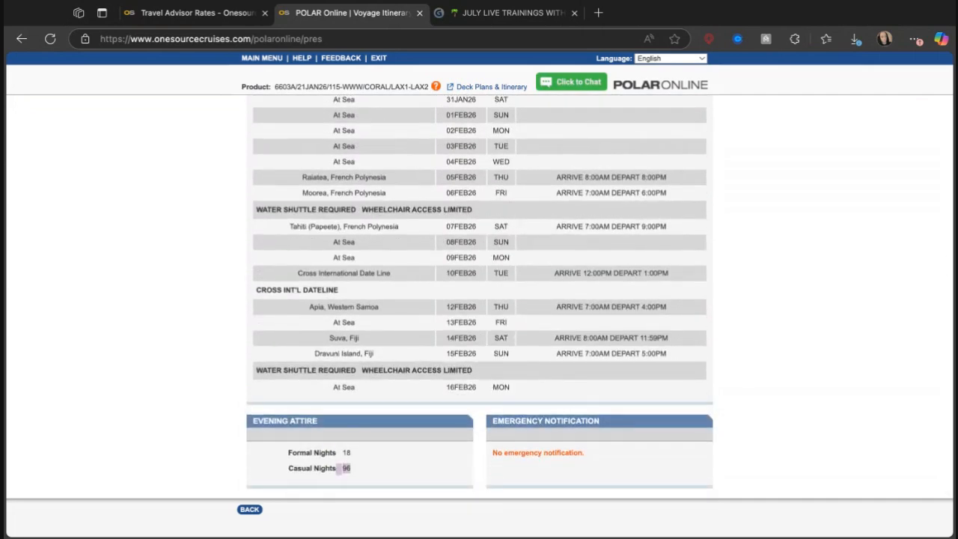
{"action": "scroll", "coordinate": [479, 299], "scroll_direction": "up", "scroll_amount": 5}
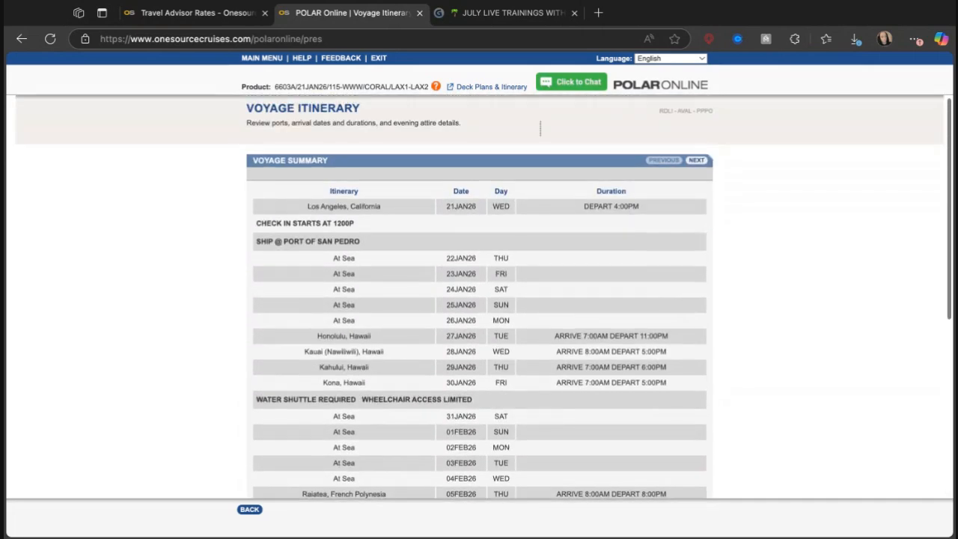
{"action": "scroll", "coordinate": [404, 332], "scroll_direction": "down", "scroll_amount": 5}
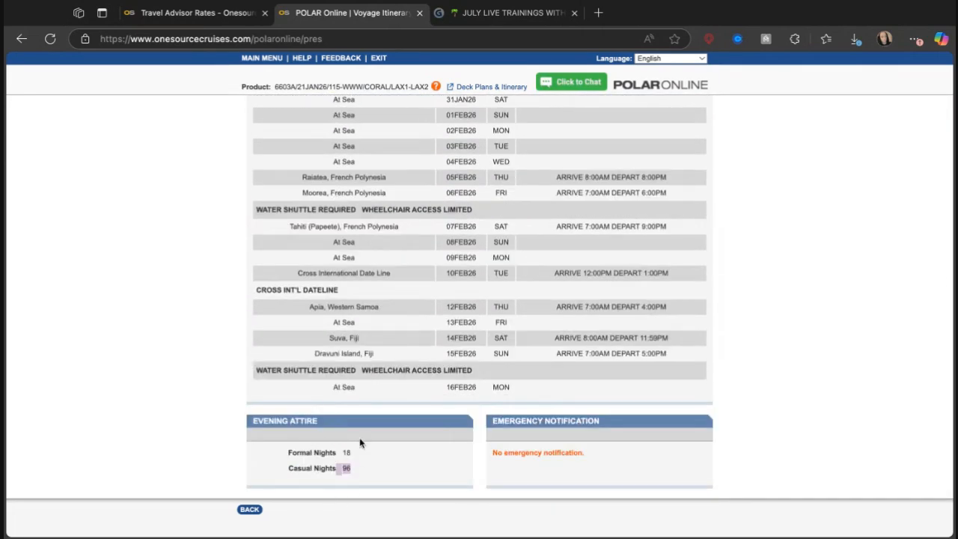
{"action": "scroll", "coordinate": [387, 302], "scroll_direction": "up", "scroll_amount": 10}
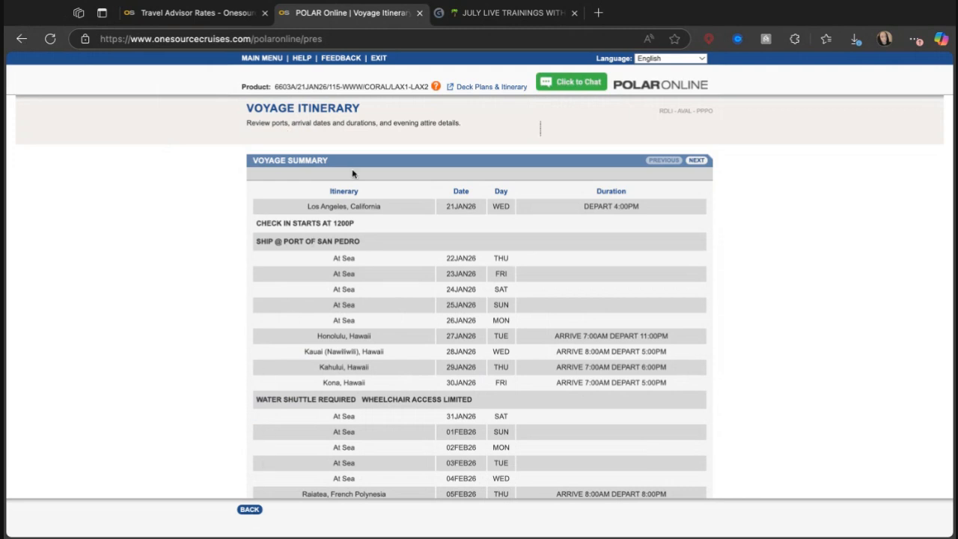
{"action": "left_click", "coordinate": [250, 510]}
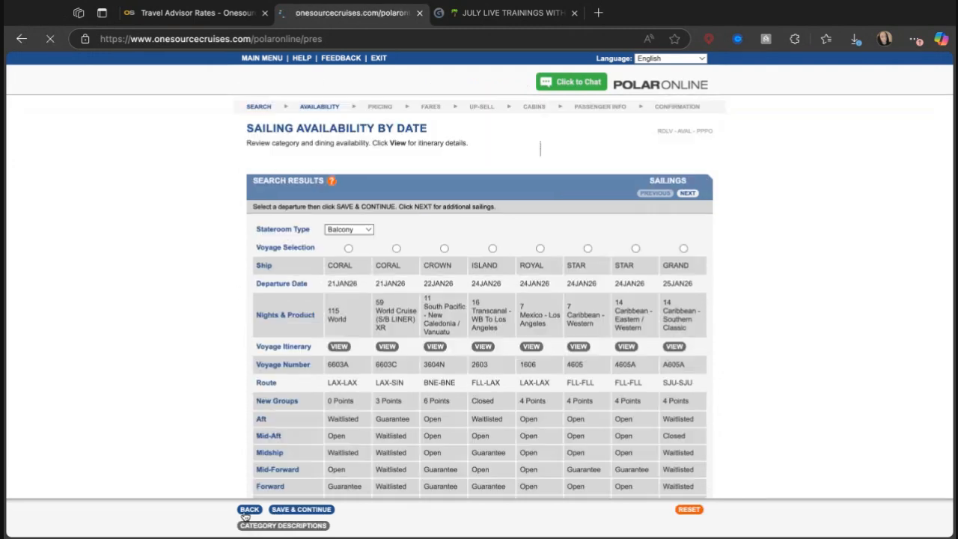
Select the 7-night Western Caribbean sailing on Star departing 24JAN26 and continue to its pricing by ship zone.
{"action": "scroll", "coordinate": [449, 336], "scroll_direction": "down", "scroll_amount": 1}
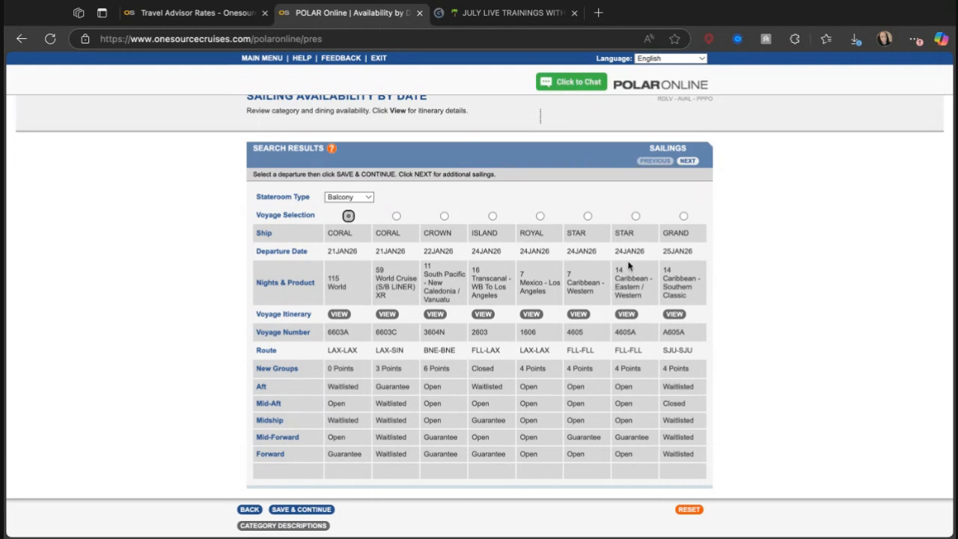
{"action": "left_click", "coordinate": [588, 216]}
{"action": "left_click", "coordinate": [300, 510]}
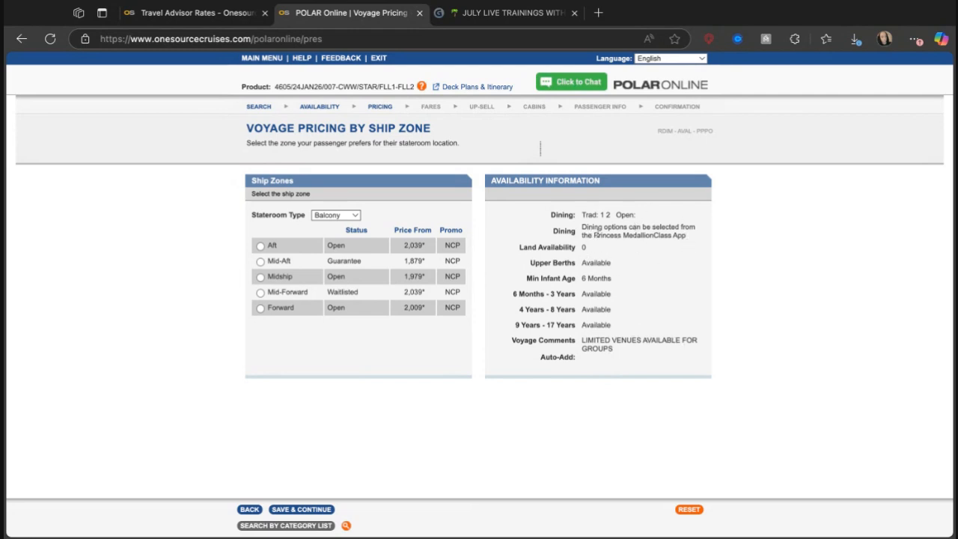
Check the sailing's dining and infant age information, and continue with the Mid-Aft balcony zone.
{"action": "left_click_drag", "start_coordinate": [597, 235], "coordinate": [686, 236]}
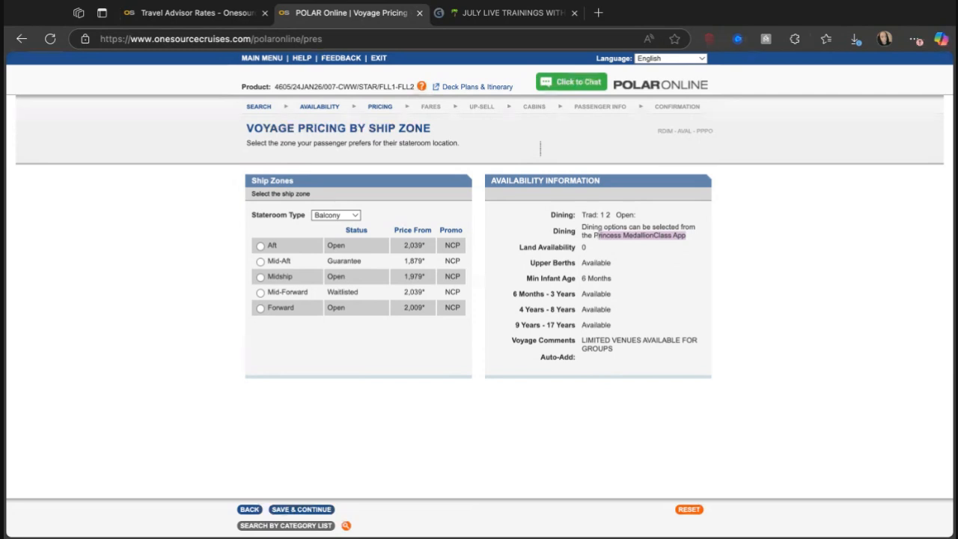
{"action": "left_click", "coordinate": [593, 281]}
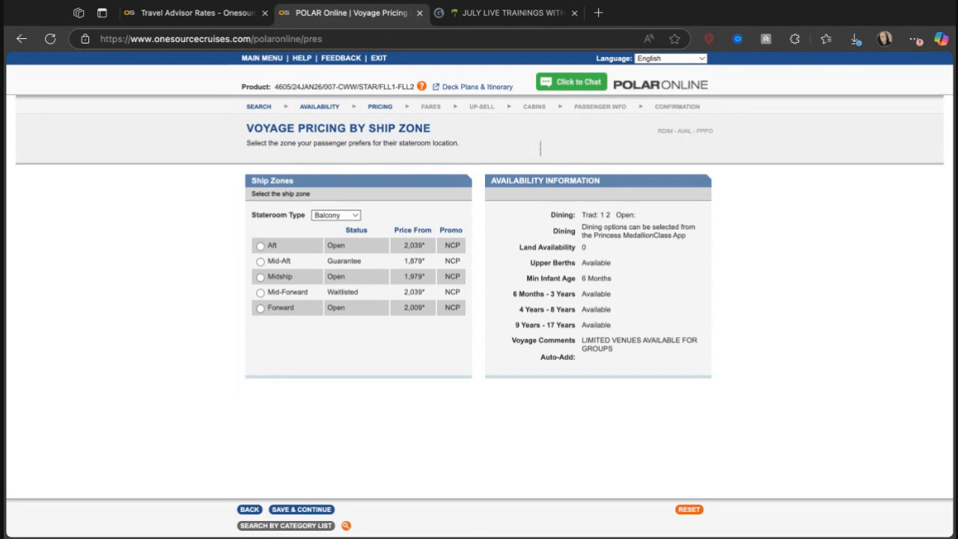
{"action": "left_click", "coordinate": [439, 207]}
{"action": "left_click", "coordinate": [260, 262]}
{"action": "left_click", "coordinate": [307, 511]}
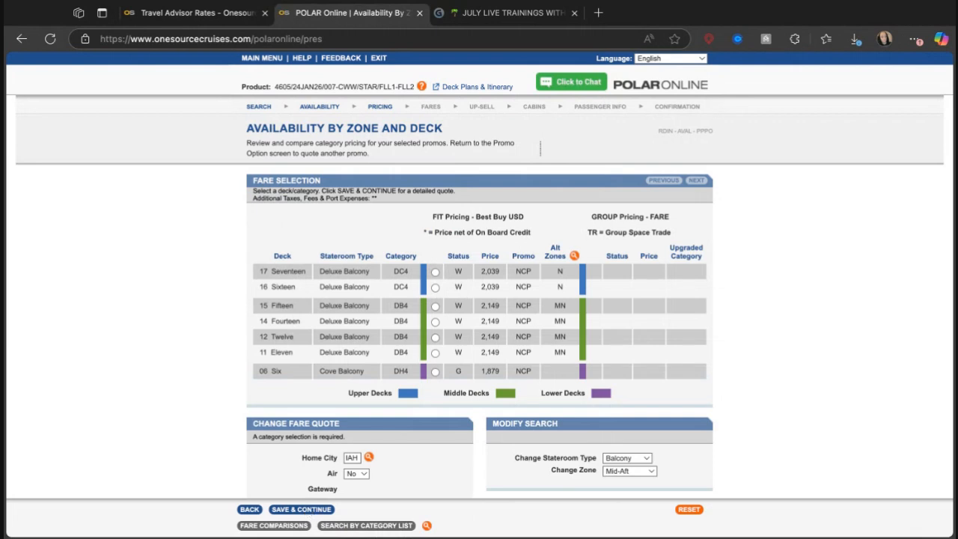
Select the deck Seventeen Deluxe Balcony fare in category DC4 and continue to its detailed quote.
{"action": "scroll", "coordinate": [378, 383], "scroll_direction": "down", "scroll_amount": 1}
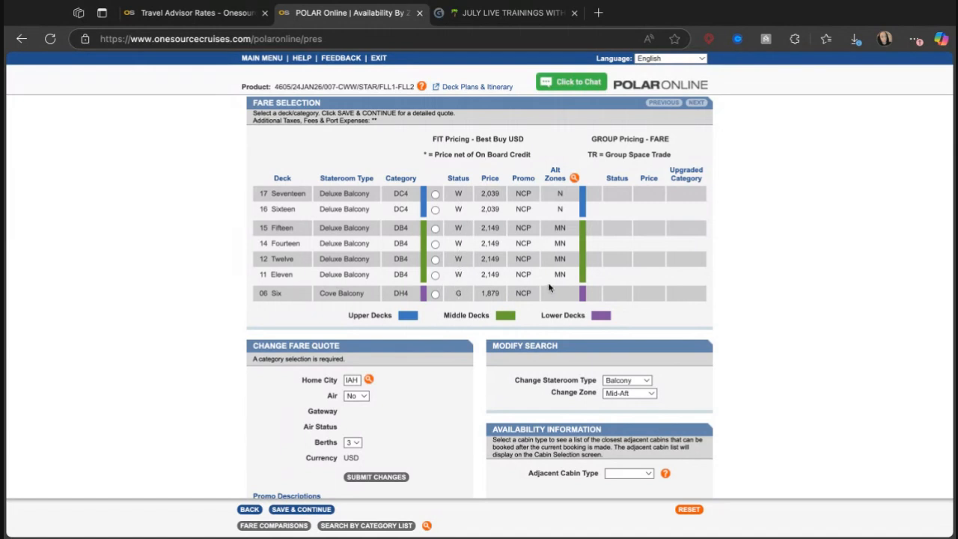
{"action": "left_click", "coordinate": [435, 194]}
{"action": "scroll", "coordinate": [595, 300], "scroll_direction": "down", "scroll_amount": 1}
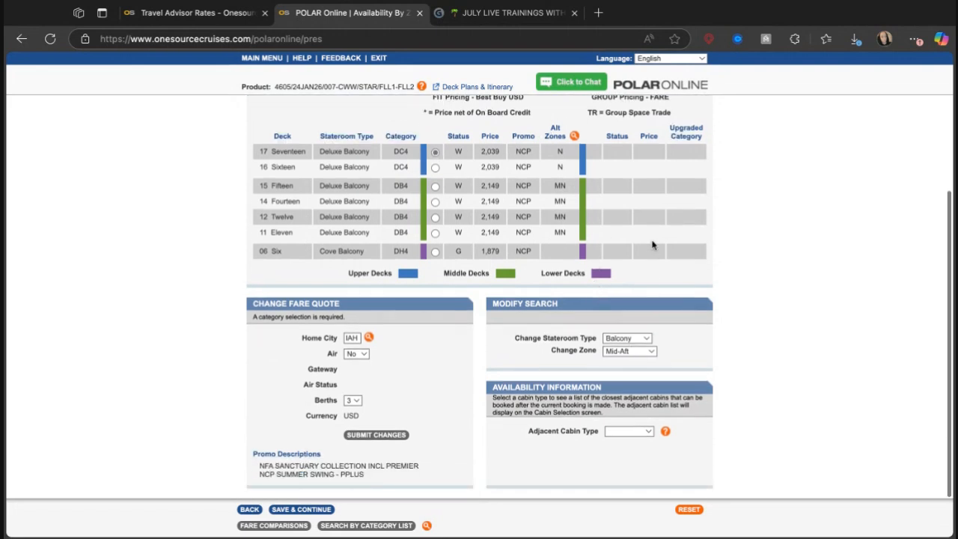
{"action": "left_click", "coordinate": [313, 512]}
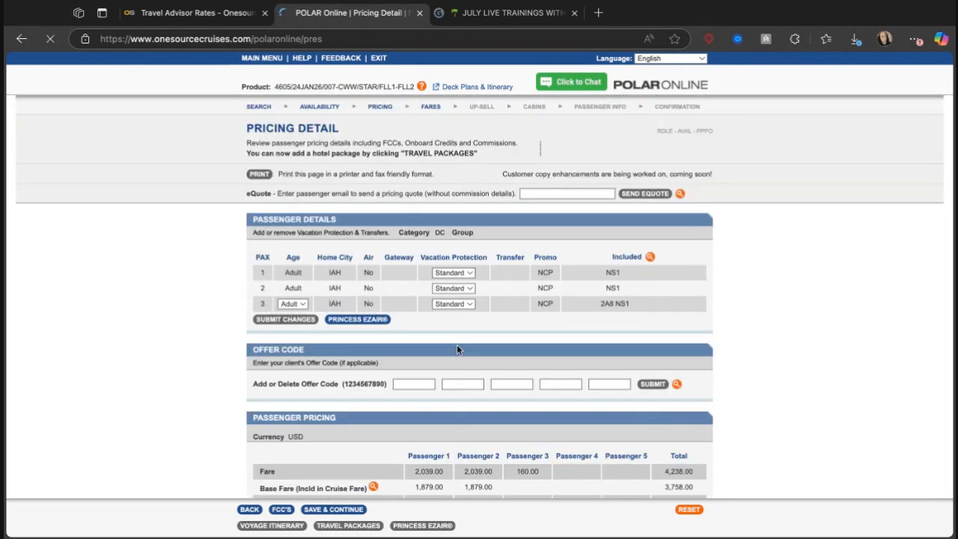
Review the quote's passenger details, offer code section and passenger pricing, and return to the zone and deck availability.
{"action": "scroll", "coordinate": [457, 350], "scroll_direction": "down", "scroll_amount": 1}
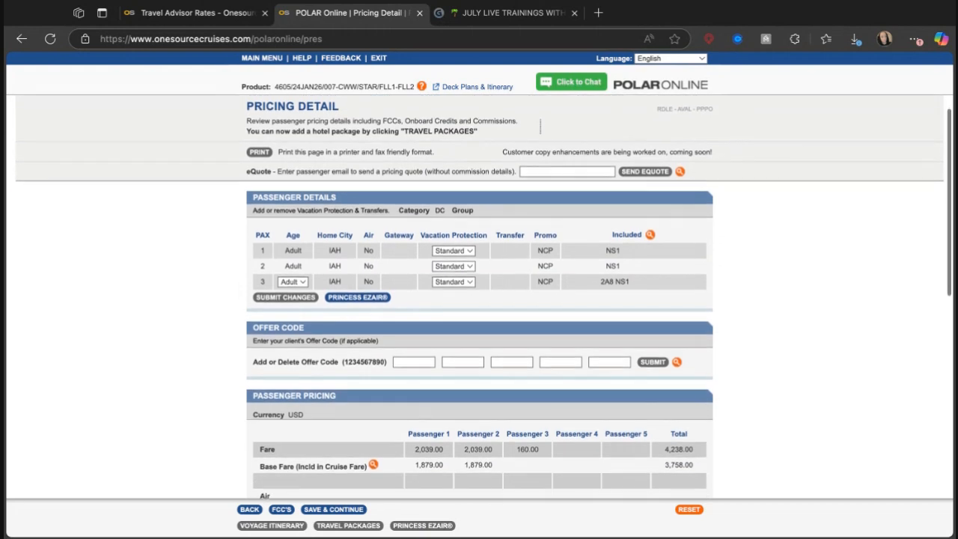
{"action": "scroll", "coordinate": [479, 300], "scroll_direction": "down", "scroll_amount": 5}
{"action": "scroll", "coordinate": [541, 137], "scroll_direction": "up", "scroll_amount": 5}
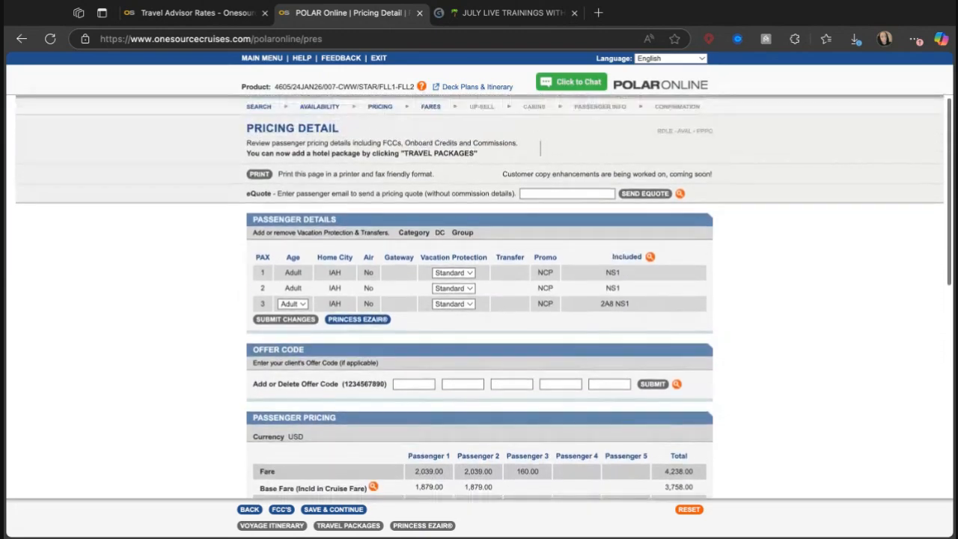
{"action": "scroll", "coordinate": [540, 137], "scroll_direction": "down", "scroll_amount": 7}
{"action": "left_click", "coordinate": [245, 512]}
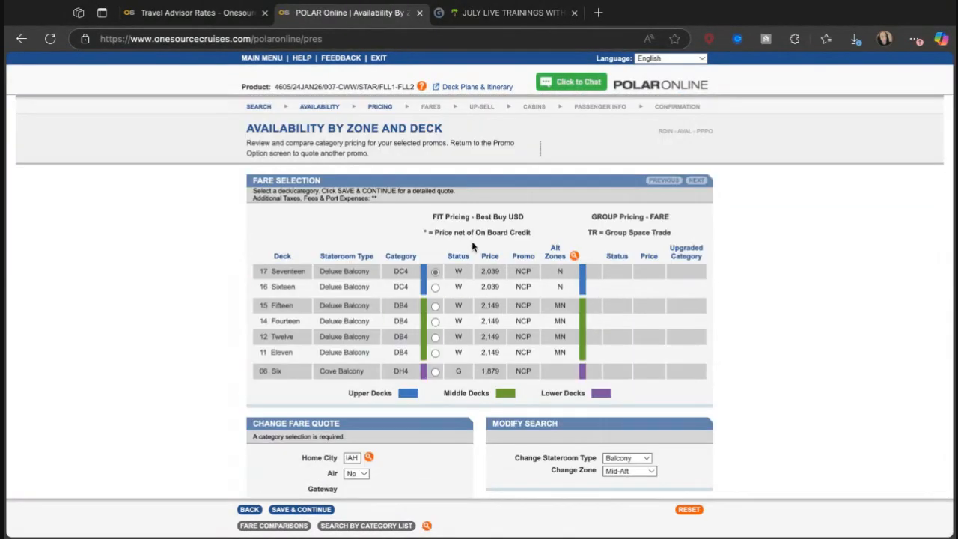
Check the Status column and Alt Zones help, and compare the deck Six DH4 option, leaving deck Seventeen DC4 selected.
{"action": "double_click", "coordinate": [462, 256]}
{"action": "left_click", "coordinate": [574, 258]}
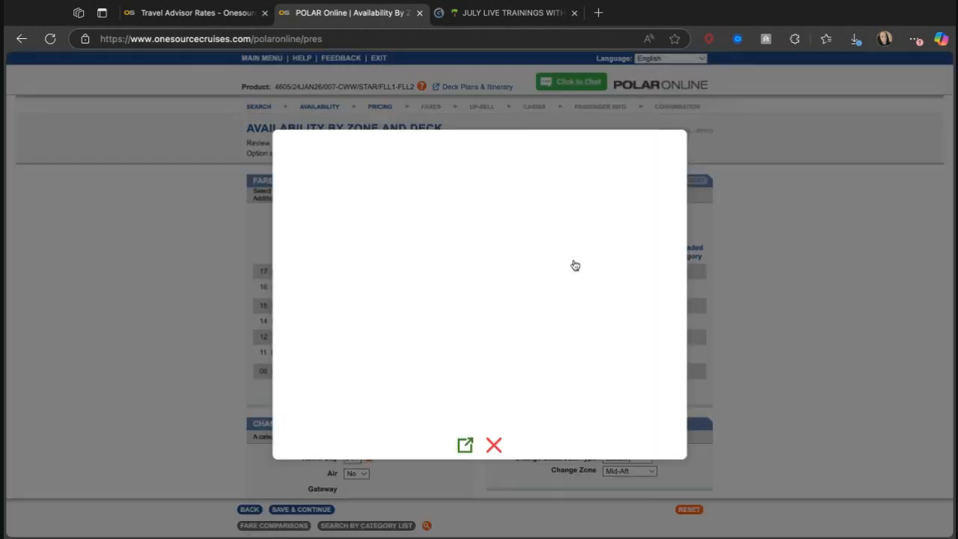
{"action": "left_click", "coordinate": [494, 447]}
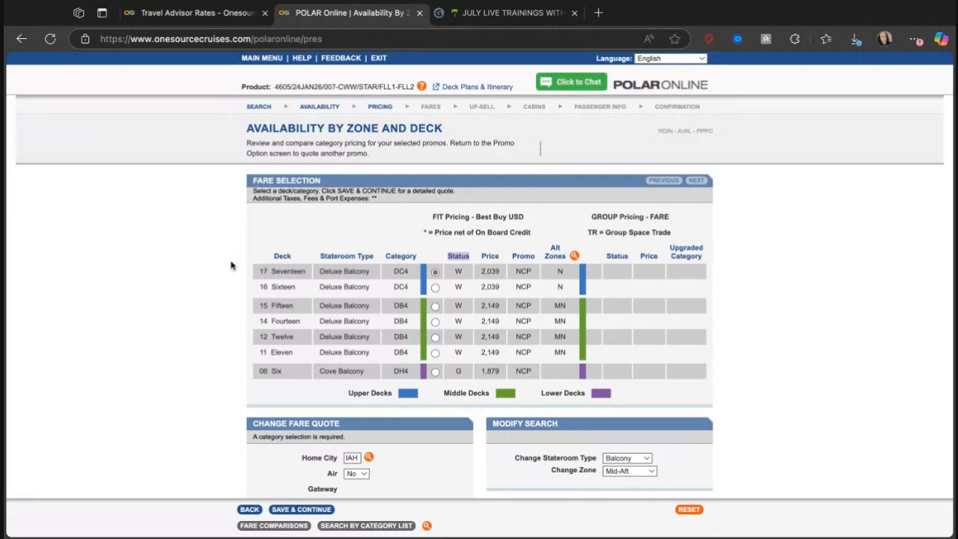
{"action": "left_click", "coordinate": [435, 372]}
{"action": "left_click", "coordinate": [435, 271]}
Try the fare quote's Air option at Yes, inspect the Berths choices, and return Air to No.
{"action": "scroll", "coordinate": [434, 314], "scroll_direction": "down", "scroll_amount": 1}
{"action": "scroll", "coordinate": [434, 320], "scroll_direction": "down", "scroll_amount": 1}
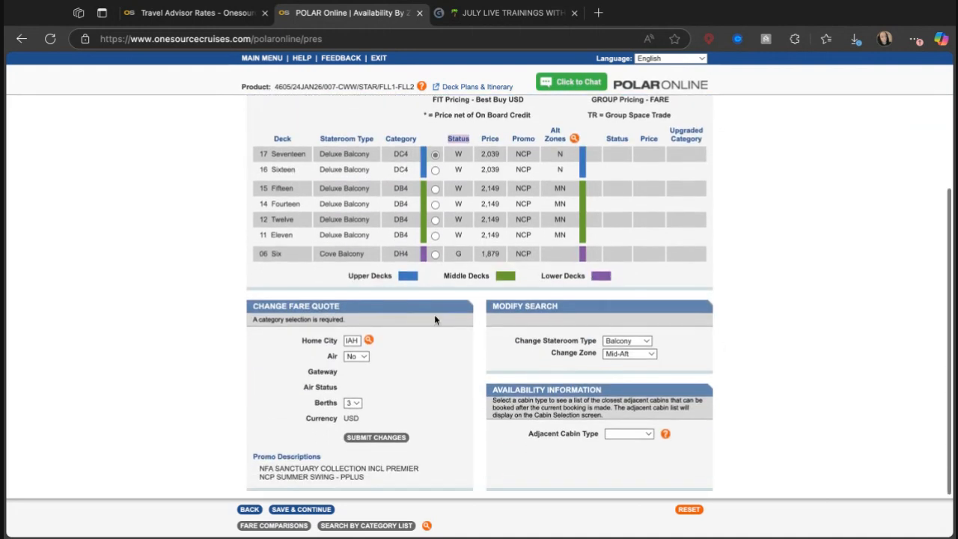
{"action": "left_click", "coordinate": [357, 358]}
{"action": "left_click", "coordinate": [357, 375]}
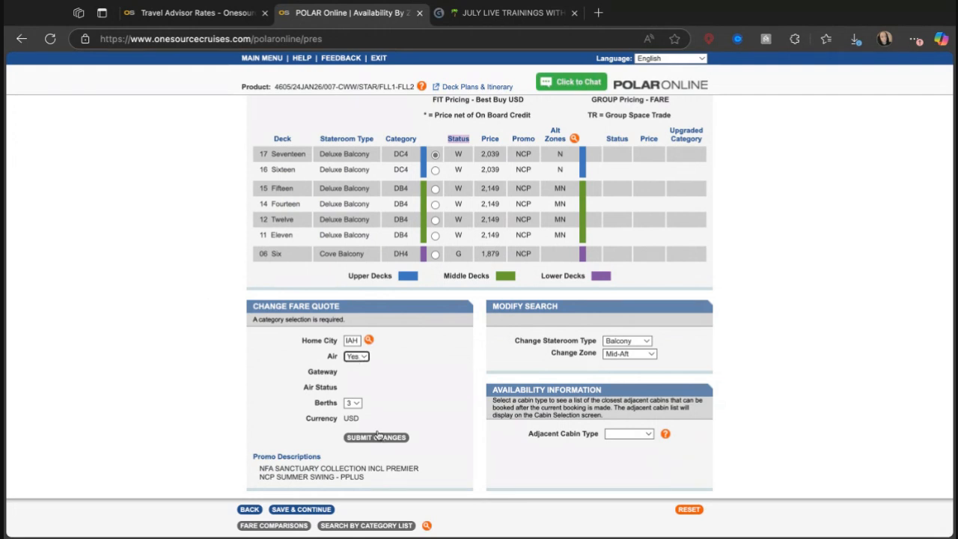
{"action": "left_click", "coordinate": [354, 405]}
{"action": "left_click", "coordinate": [354, 406]}
{"action": "left_click", "coordinate": [357, 357]}
{"action": "left_click", "coordinate": [353, 399]}
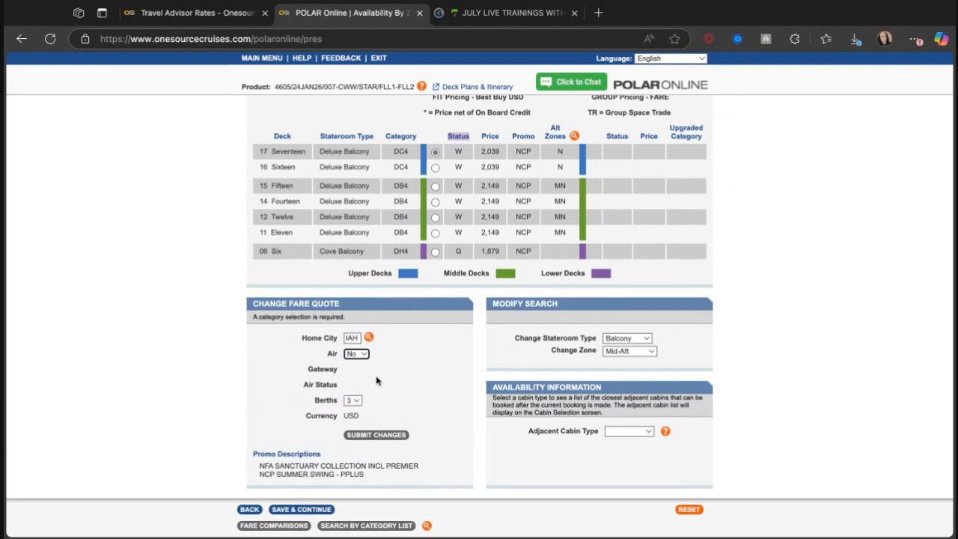
{"action": "left_click", "coordinate": [360, 355]}
Set the Adjacent Cabin Type to Balcony and check it against the fare selection list.
{"action": "left_click", "coordinate": [632, 435]}
{"action": "scroll", "coordinate": [546, 416], "scroll_direction": "up", "scroll_amount": 2}
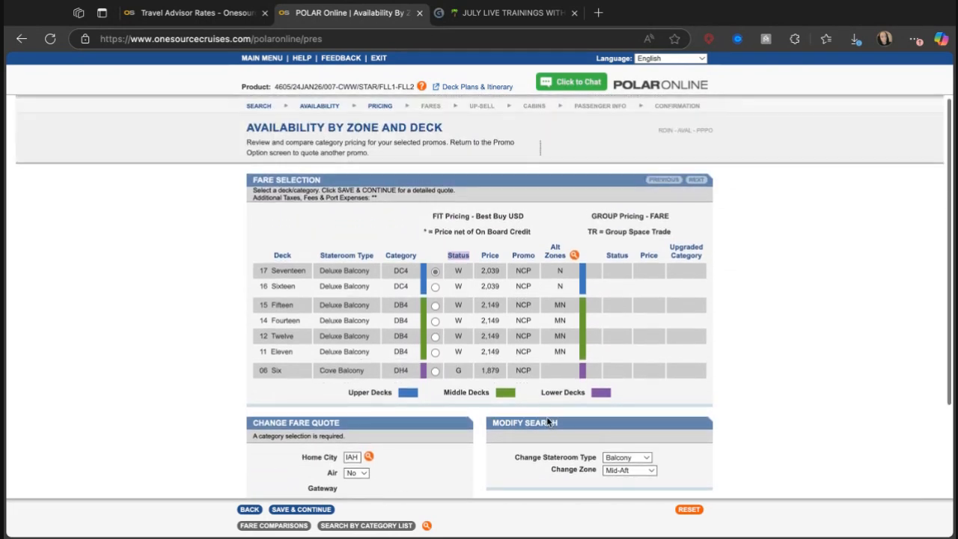
{"action": "scroll", "coordinate": [546, 416], "scroll_direction": "down", "scroll_amount": 2}
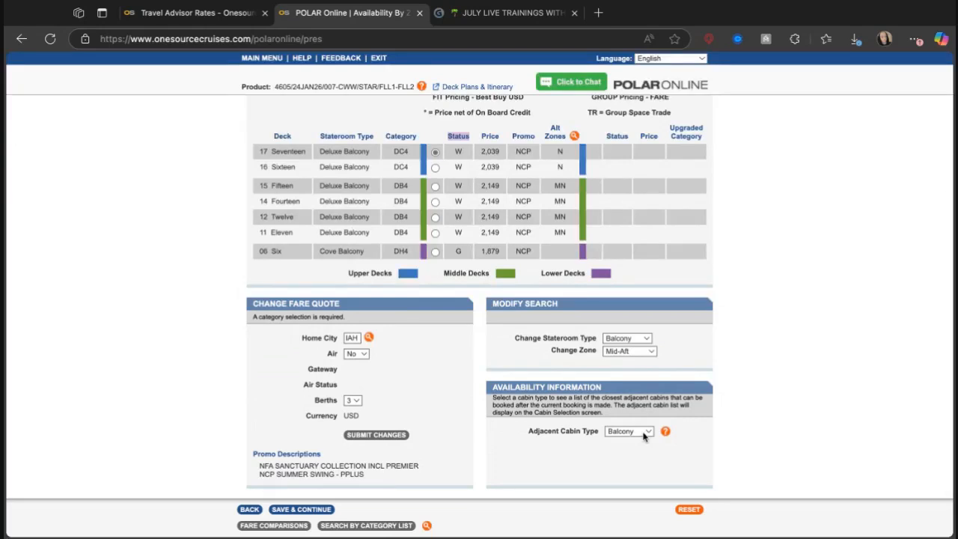
{"action": "scroll", "coordinate": [651, 404], "scroll_direction": "up", "scroll_amount": 2}
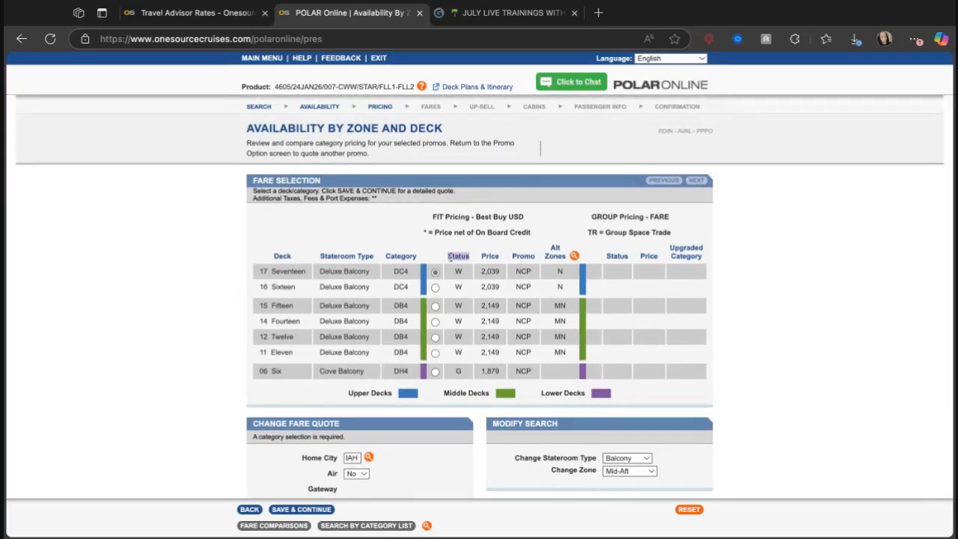
Continue to the detailed quote for the selected deck Seventeen DC4 option and review its passenger pricing, payment and commission sections.
{"action": "left_click", "coordinate": [309, 512]}
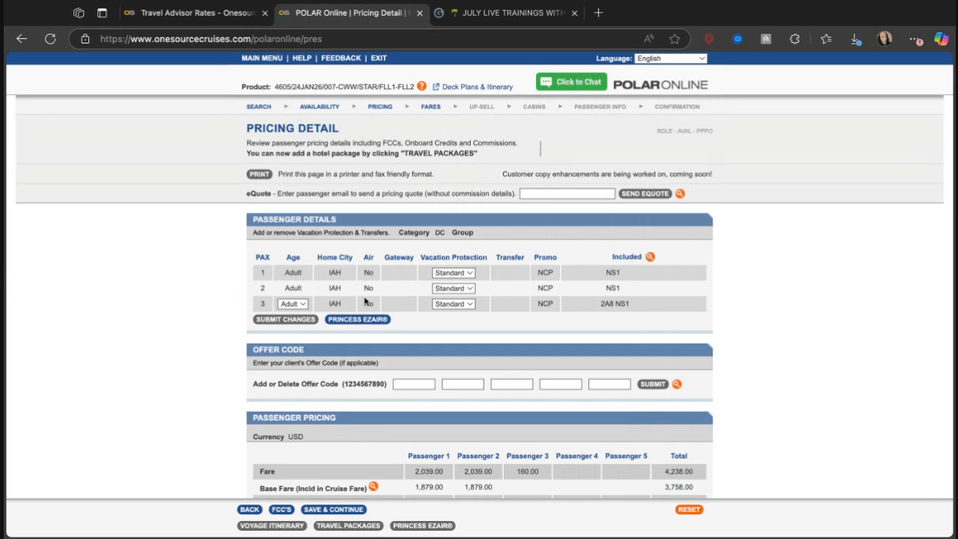
{"action": "scroll", "coordinate": [446, 386], "scroll_direction": "down", "scroll_amount": 4}
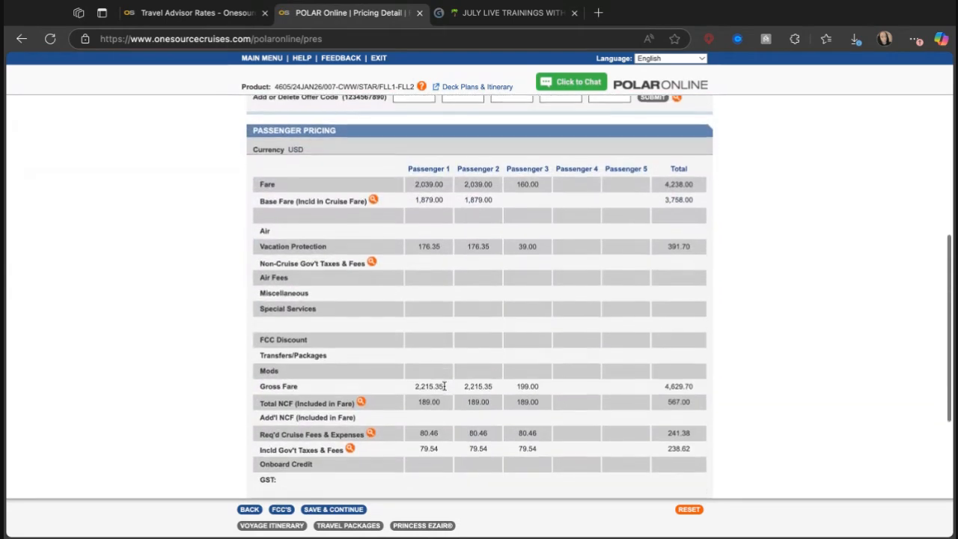
{"action": "scroll", "coordinate": [444, 386], "scroll_direction": "down", "scroll_amount": 2}
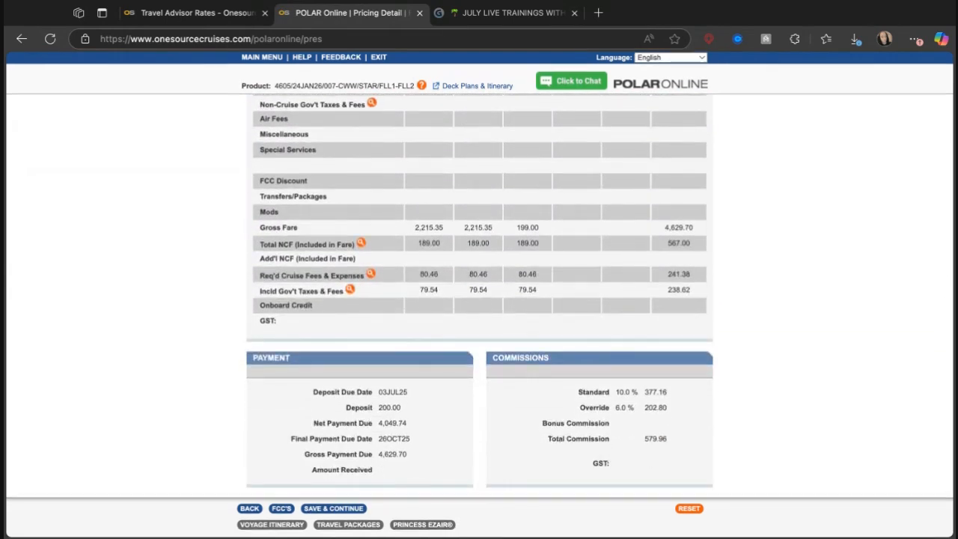
{"action": "scroll", "coordinate": [479, 300], "scroll_direction": "up", "scroll_amount": 6}
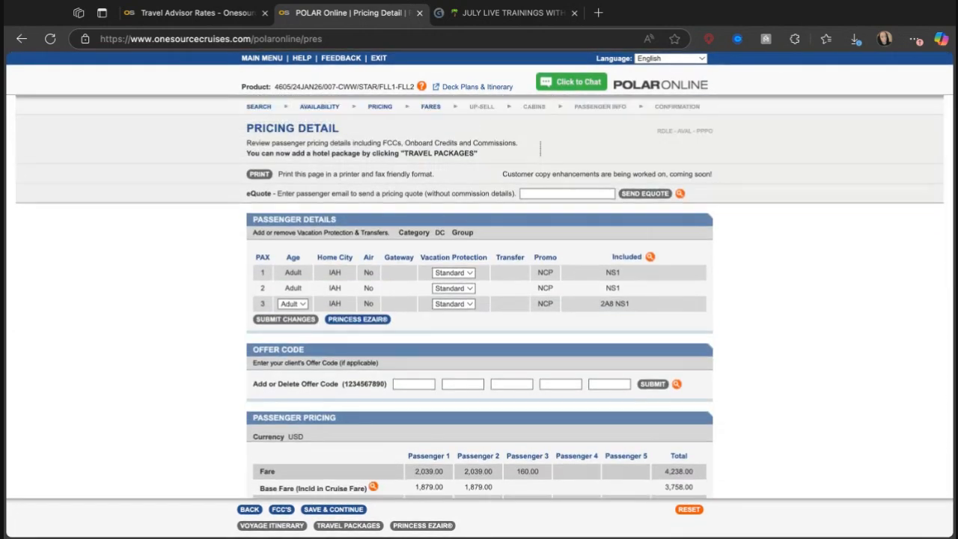
{"action": "scroll", "coordinate": [479, 300], "scroll_direction": "down", "scroll_amount": 2}
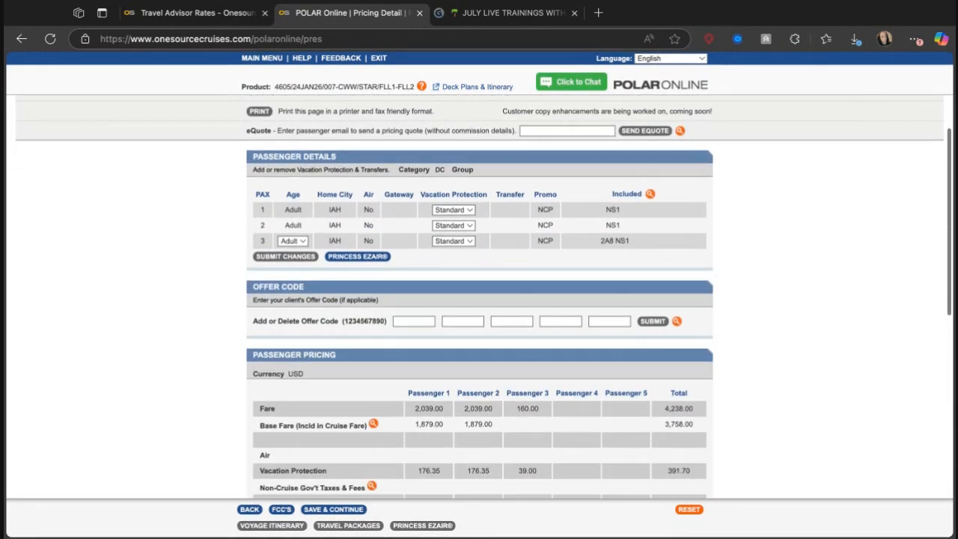
{"action": "scroll", "coordinate": [479, 300], "scroll_direction": "down", "scroll_amount": 4}
{"action": "scroll", "coordinate": [479, 300], "scroll_direction": "up", "scroll_amount": 1}
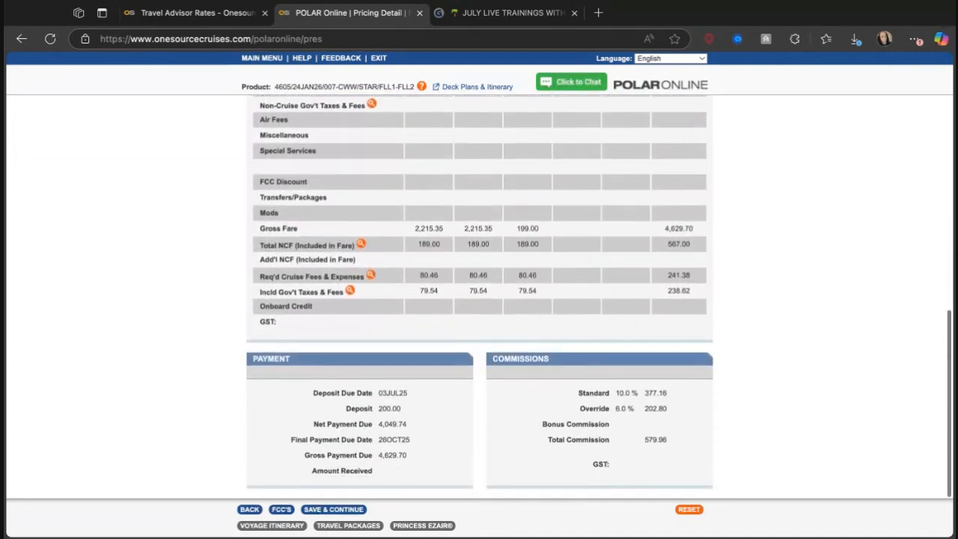
{"action": "scroll", "coordinate": [384, 350], "scroll_direction": "up", "scroll_amount": 4}
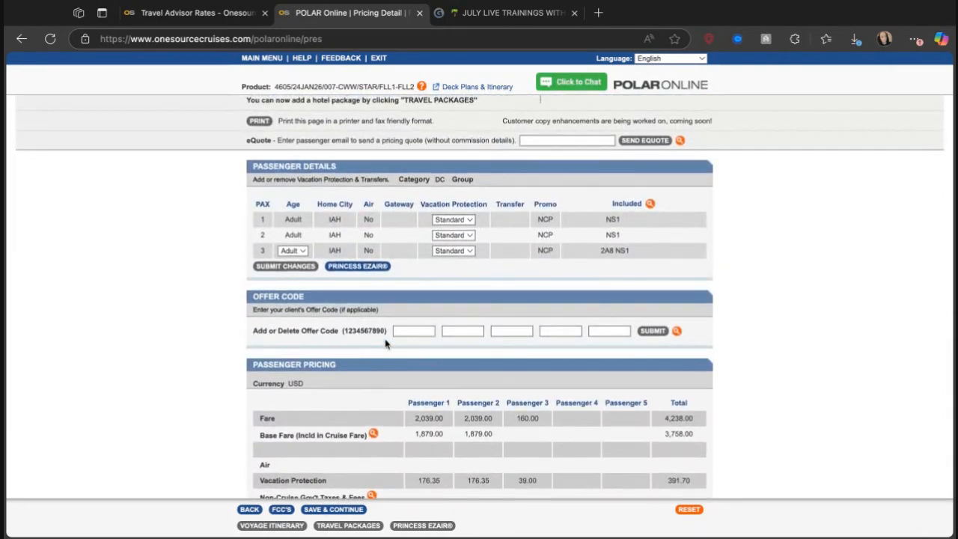
{"action": "scroll", "coordinate": [494, 191], "scroll_direction": "up", "scroll_amount": 1}
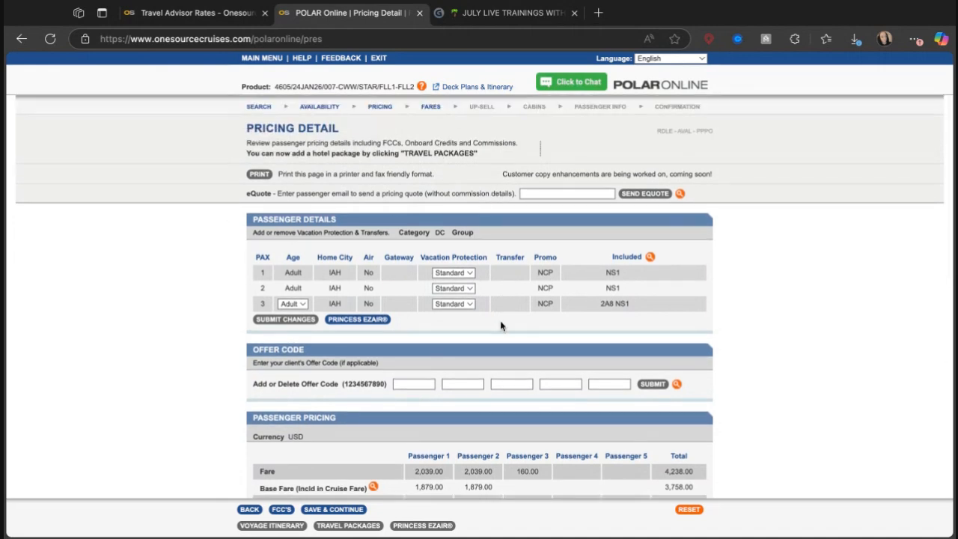
Check the eQuote email field for sending the passenger a pricing quote, leaving it blank.
{"action": "scroll", "coordinate": [501, 325], "scroll_direction": "down", "scroll_amount": 1}
{"action": "scroll", "coordinate": [501, 325], "scroll_direction": "up", "scroll_amount": 1}
{"action": "left_click", "coordinate": [544, 193]}
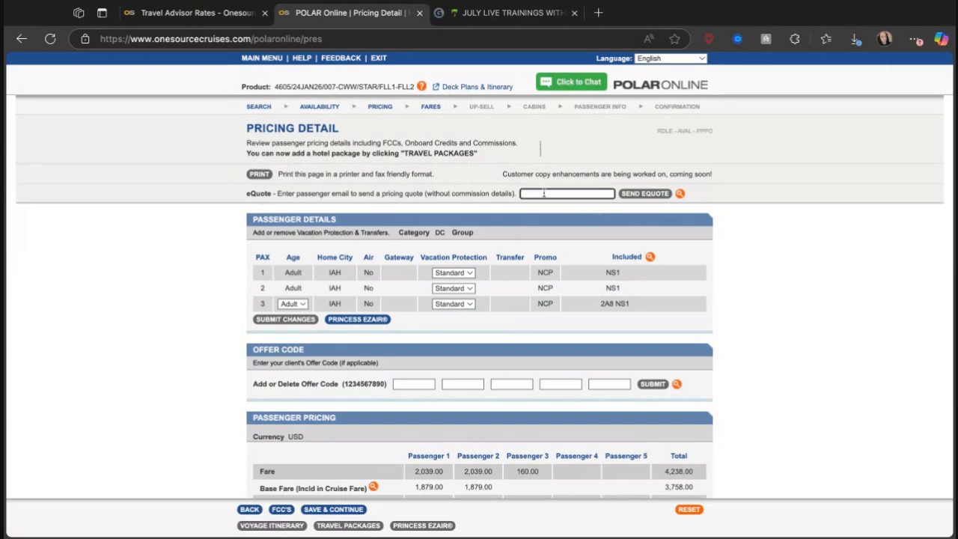
{"action": "left_click", "coordinate": [581, 130]}
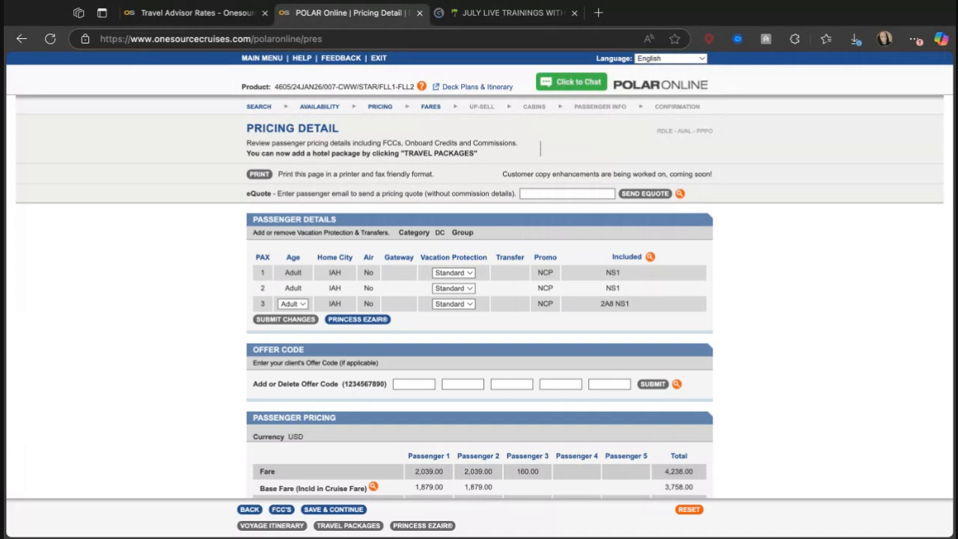
Set Vacation Protection to None for all three passengers and check the Princess EZair option.
{"action": "left_click", "coordinate": [454, 288]}
{"action": "left_click", "coordinate": [450, 281]}
{"action": "left_click", "coordinate": [452, 273]}
{"action": "left_click", "coordinate": [453, 283]}
{"action": "left_click", "coordinate": [457, 289]}
{"action": "left_click", "coordinate": [361, 325]}
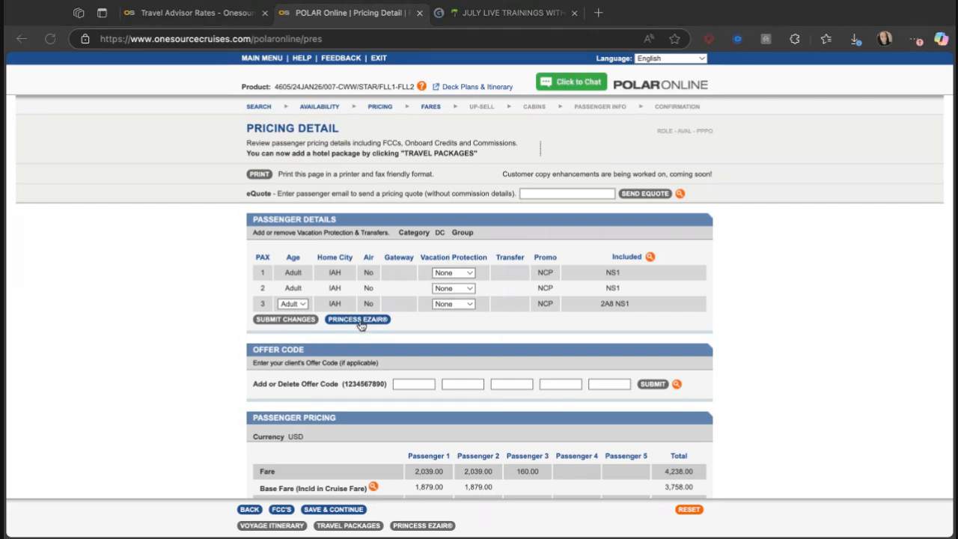
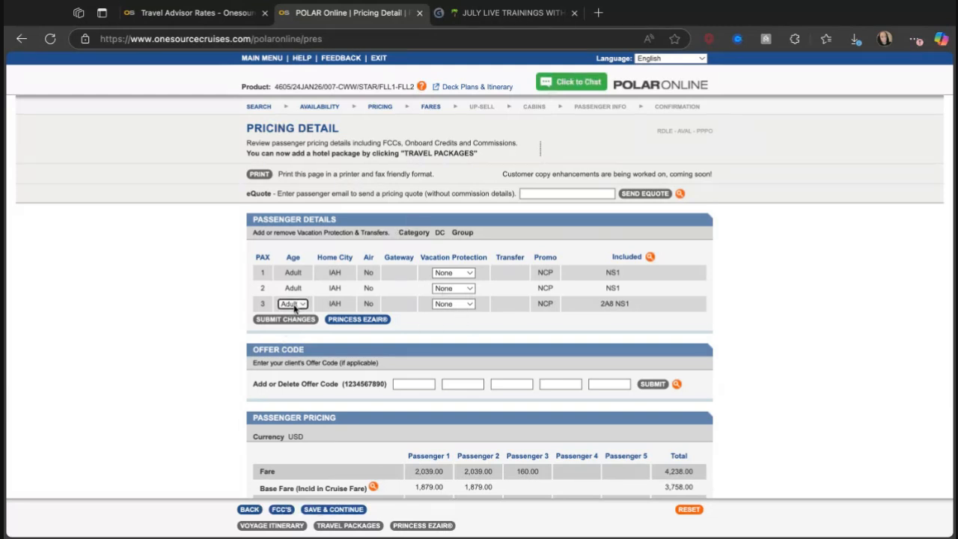
Set passenger 1's Vacation Protection to Standard, update the quote and review the passenger pricing.
{"action": "scroll", "coordinate": [507, 356], "scroll_direction": "down", "scroll_amount": 2}
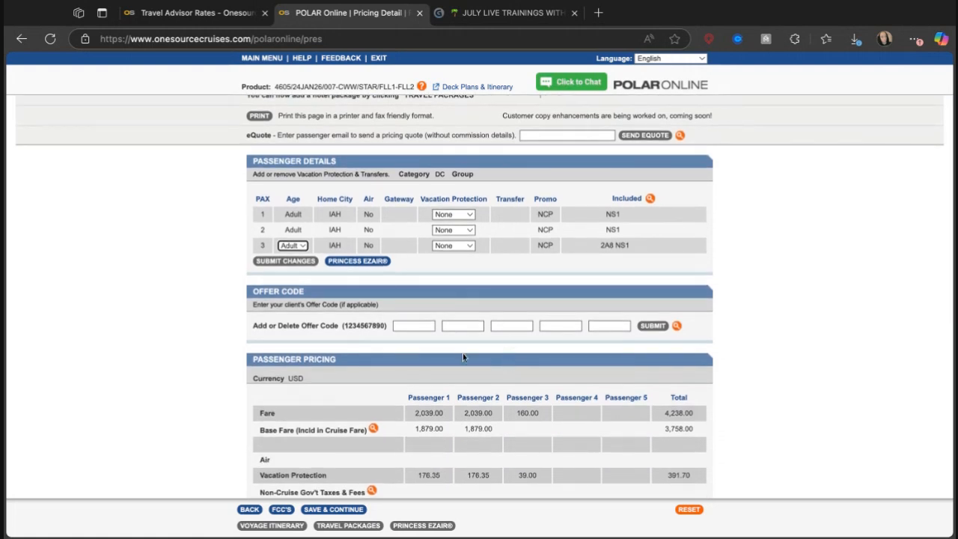
{"action": "scroll", "coordinate": [475, 330], "scroll_direction": "down", "scroll_amount": 3}
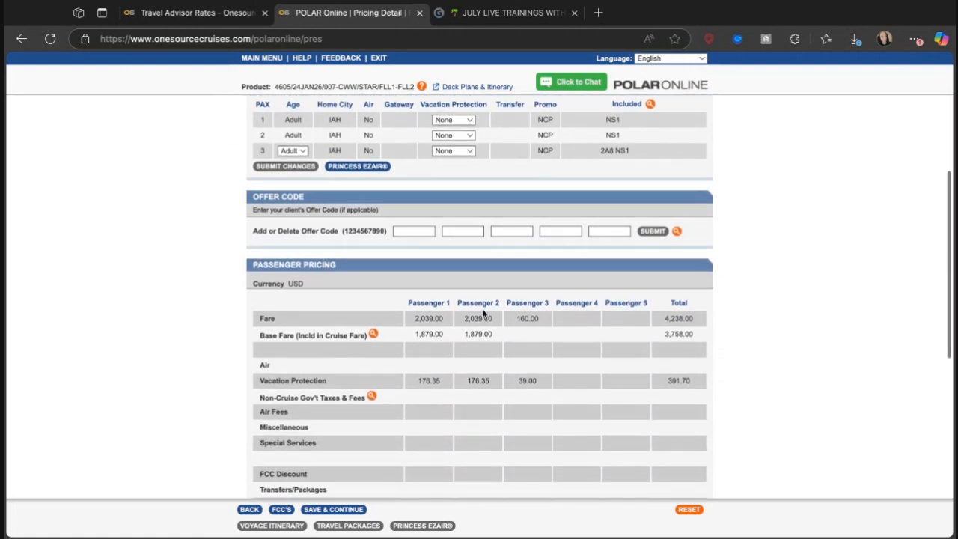
{"action": "scroll", "coordinate": [454, 464], "scroll_direction": "down", "scroll_amount": 4}
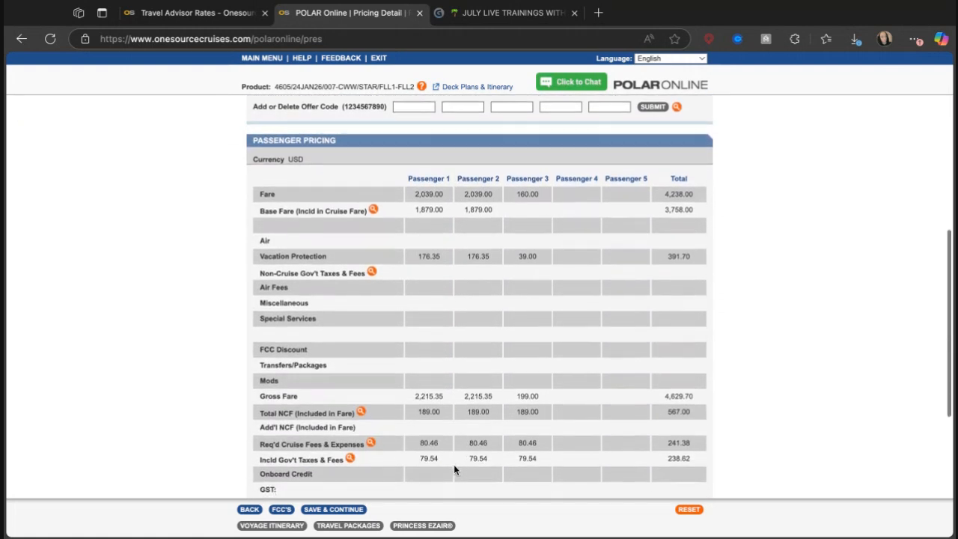
{"action": "scroll", "coordinate": [436, 285], "scroll_direction": "down", "scroll_amount": 5}
{"action": "scroll", "coordinate": [437, 286], "scroll_direction": "up", "scroll_amount": 10}
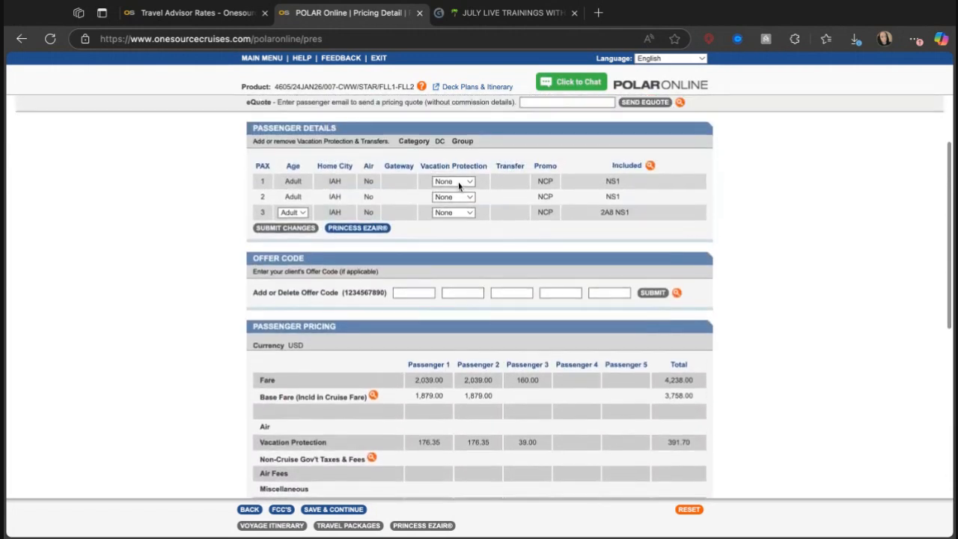
{"action": "left_click", "coordinate": [459, 182]}
{"action": "left_click", "coordinate": [453, 196]}
{"action": "scroll", "coordinate": [466, 267], "scroll_direction": "down", "scroll_amount": 5}
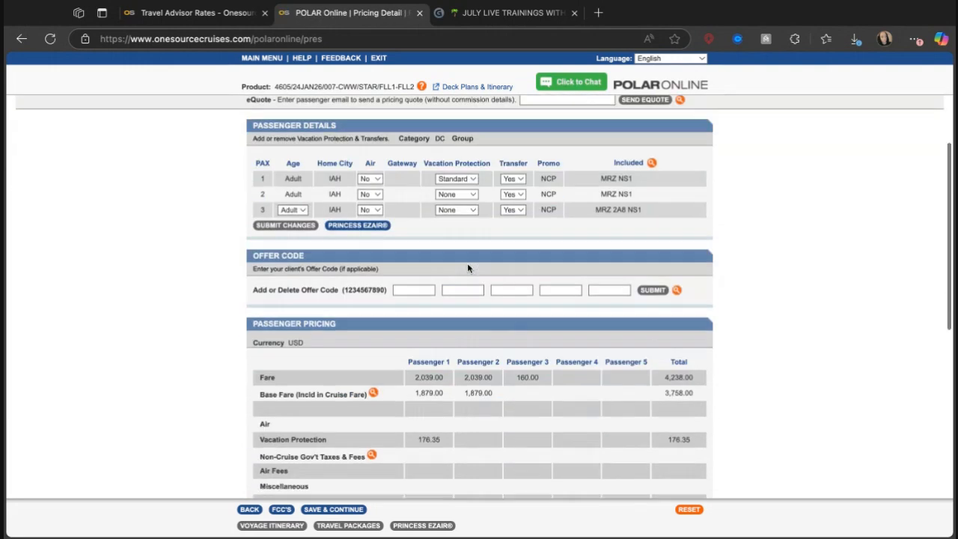
{"action": "scroll", "coordinate": [472, 269], "scroll_direction": "up", "scroll_amount": 1}
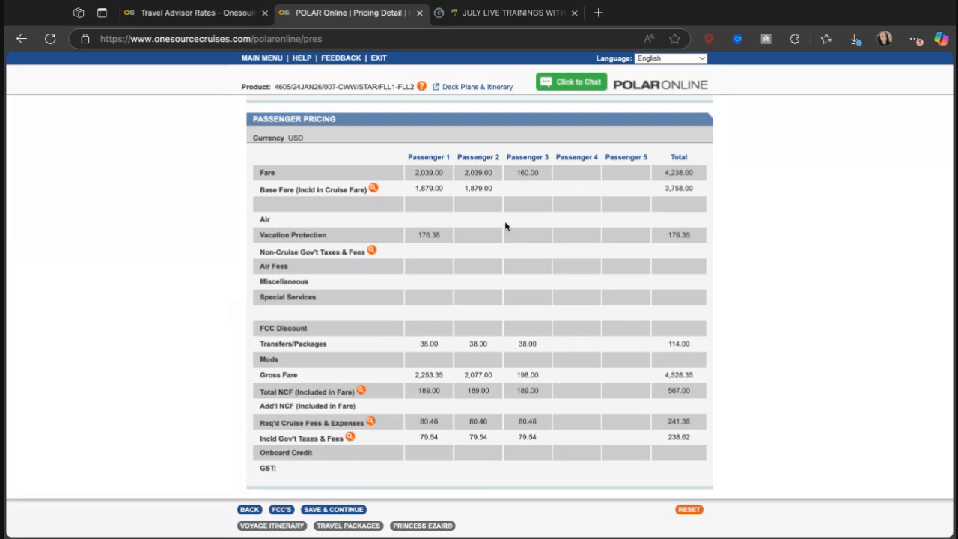
{"action": "scroll", "coordinate": [457, 254], "scroll_direction": "up", "scroll_amount": 4}
{"action": "scroll", "coordinate": [451, 257], "scroll_direction": "down", "scroll_amount": 1}
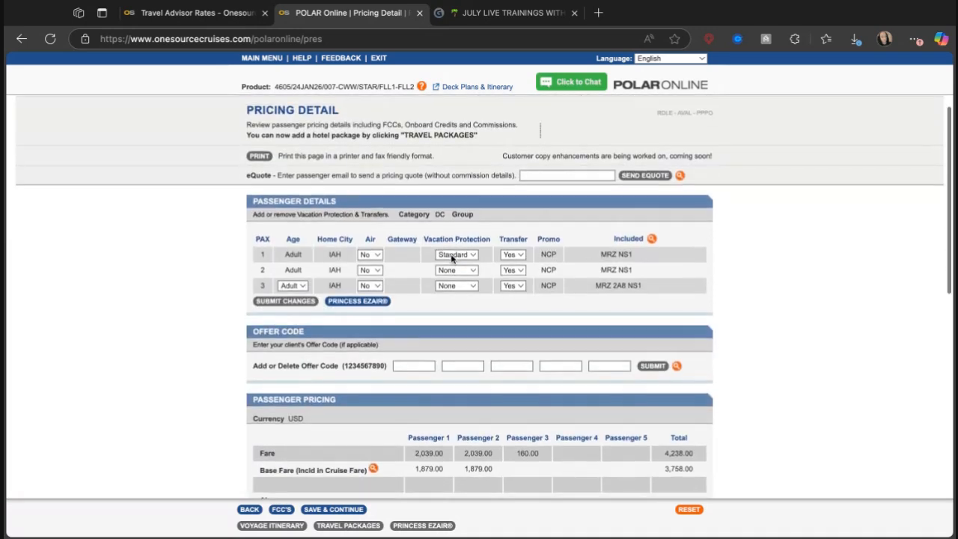
Set passenger 1's Vacation Protection to None and Transfer to No for all three passengers.
{"action": "left_click", "coordinate": [451, 246]}
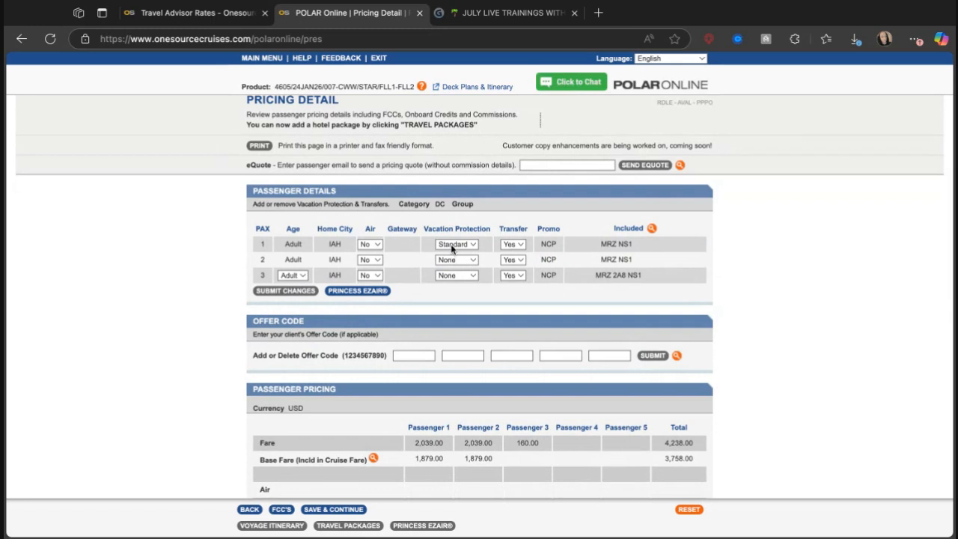
{"action": "left_click", "coordinate": [451, 233]}
{"action": "left_click", "coordinate": [514, 244]}
{"action": "left_click", "coordinate": [515, 262]}
{"action": "left_click", "coordinate": [515, 259]}
{"action": "left_click", "coordinate": [509, 277]}
Set Air to Yes for all three passengers.
{"action": "left_click", "coordinate": [368, 247]}
{"action": "left_click", "coordinate": [373, 267]}
{"action": "left_click", "coordinate": [372, 264]}
{"action": "left_click", "coordinate": [369, 283]}
{"action": "left_click", "coordinate": [369, 274]}
{"action": "left_click", "coordinate": [369, 284]}
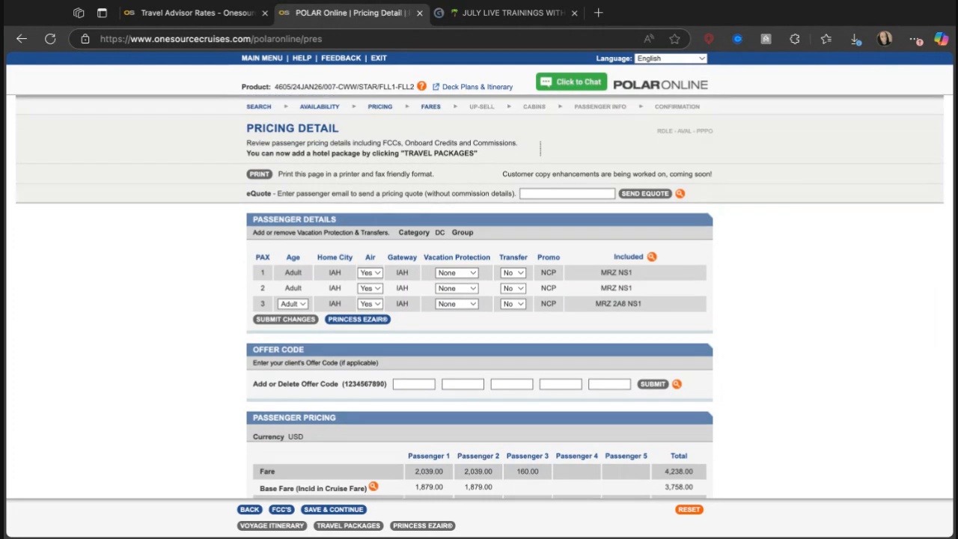
Return Air to No for all three passengers and submit the passenger detail changes.
{"action": "left_click", "coordinate": [369, 272]}
{"action": "left_click", "coordinate": [366, 291]}
{"action": "left_click", "coordinate": [367, 289]}
{"action": "left_click", "coordinate": [368, 303]}
{"action": "left_click", "coordinate": [367, 303]}
{"action": "left_click", "coordinate": [366, 292]}
{"action": "left_click", "coordinate": [299, 322]}
Examine the updated quote's passenger pricing, deposit, payment due dates and commissions.
{"action": "scroll", "coordinate": [430, 342], "scroll_direction": "down", "scroll_amount": 4}
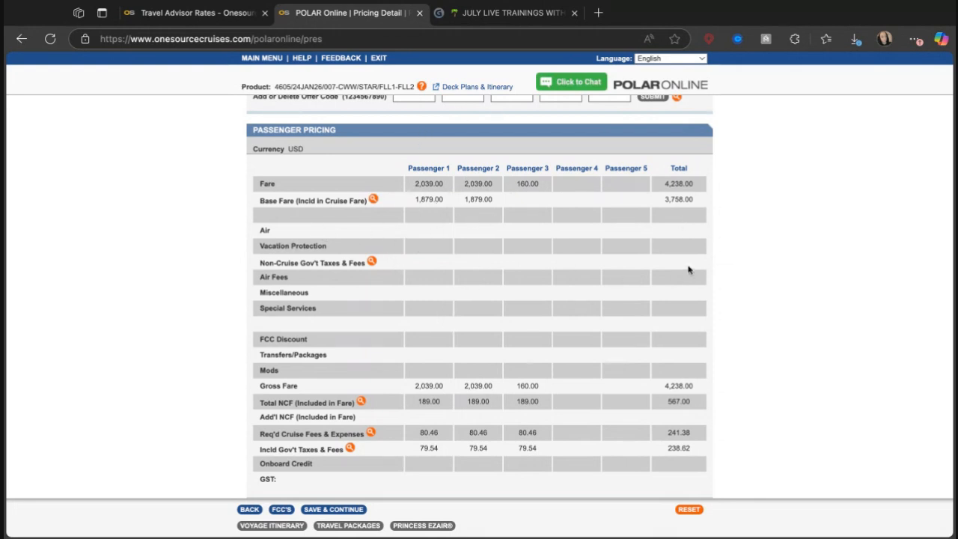
{"action": "scroll", "coordinate": [649, 342], "scroll_direction": "down", "scroll_amount": 1}
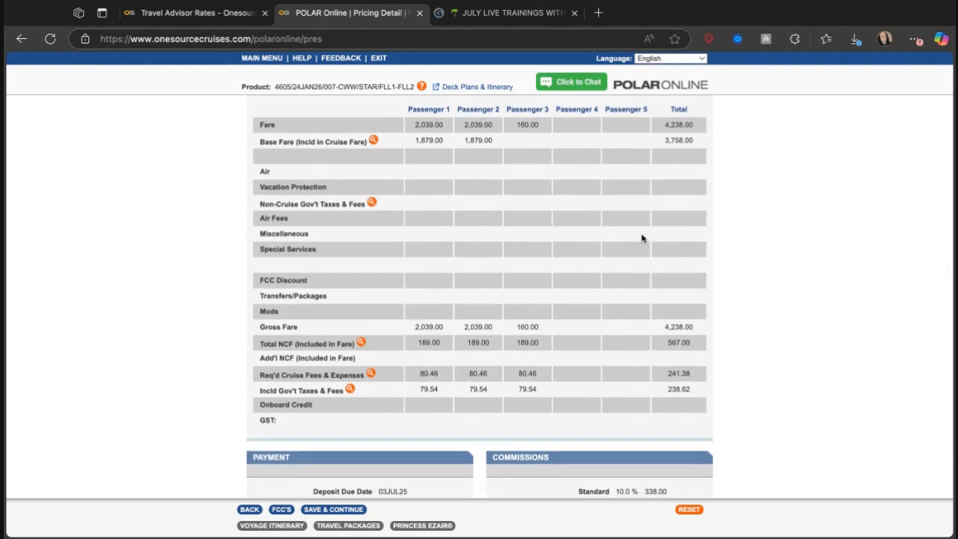
{"action": "scroll", "coordinate": [461, 442], "scroll_direction": "down", "scroll_amount": 2}
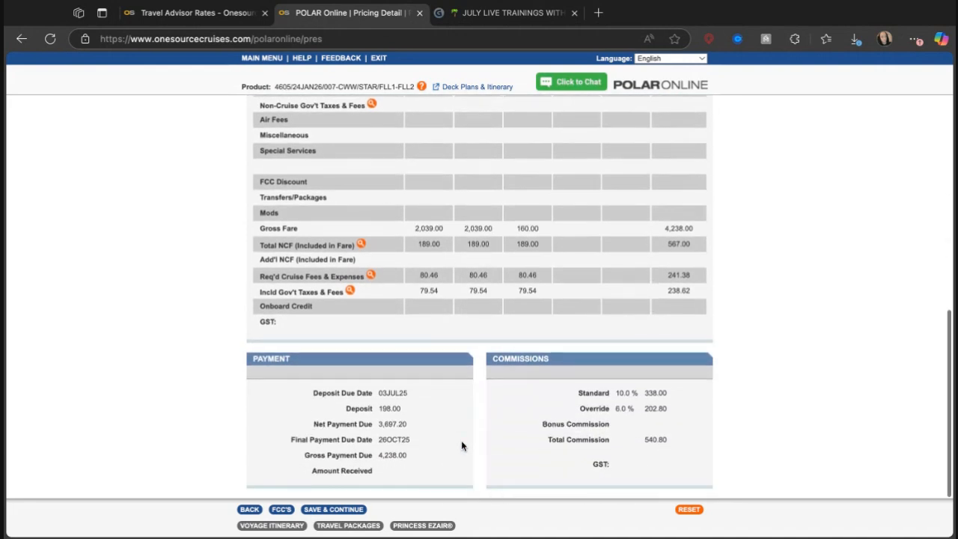
{"action": "double_click", "coordinate": [376, 411]}
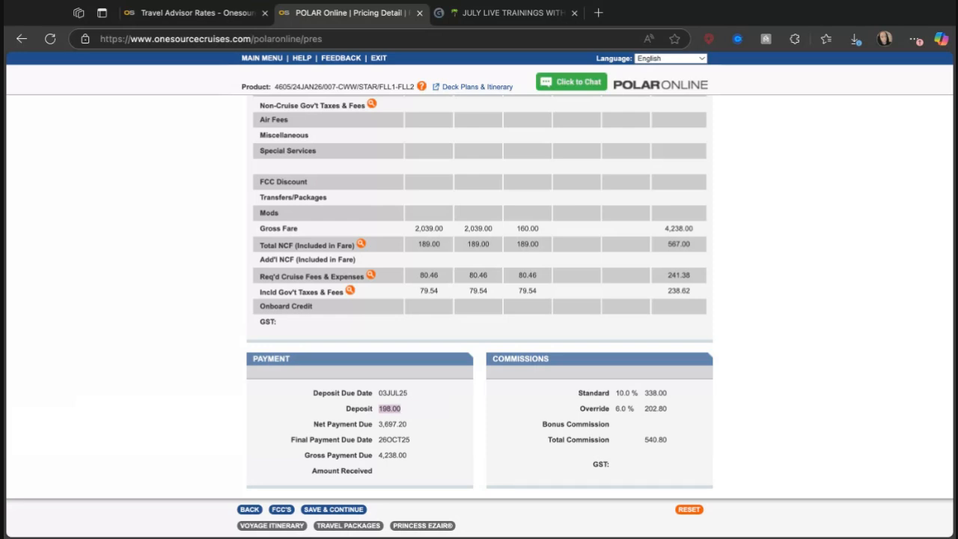
{"action": "scroll", "coordinate": [692, 297], "scroll_direction": "up", "scroll_amount": 3}
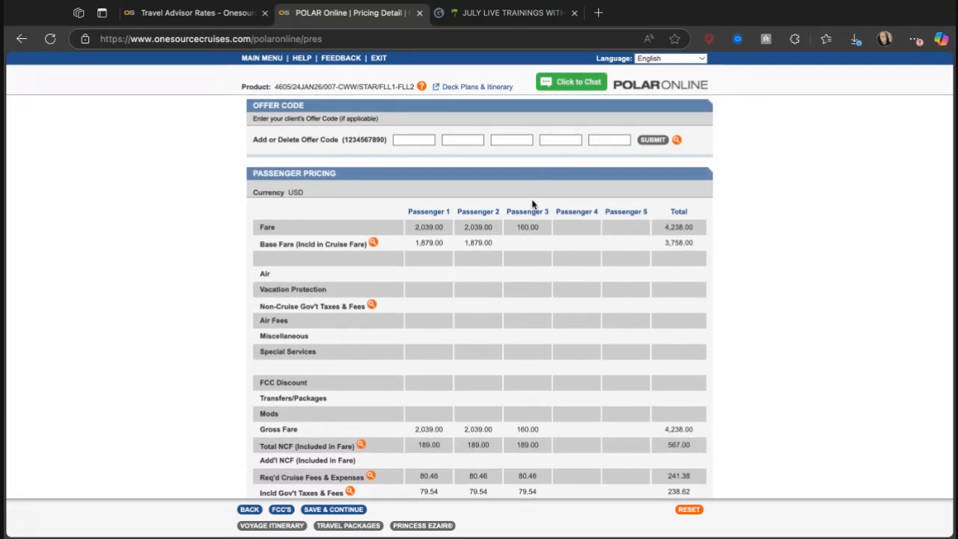
{"action": "scroll", "coordinate": [527, 464], "scroll_direction": "down", "scroll_amount": 1}
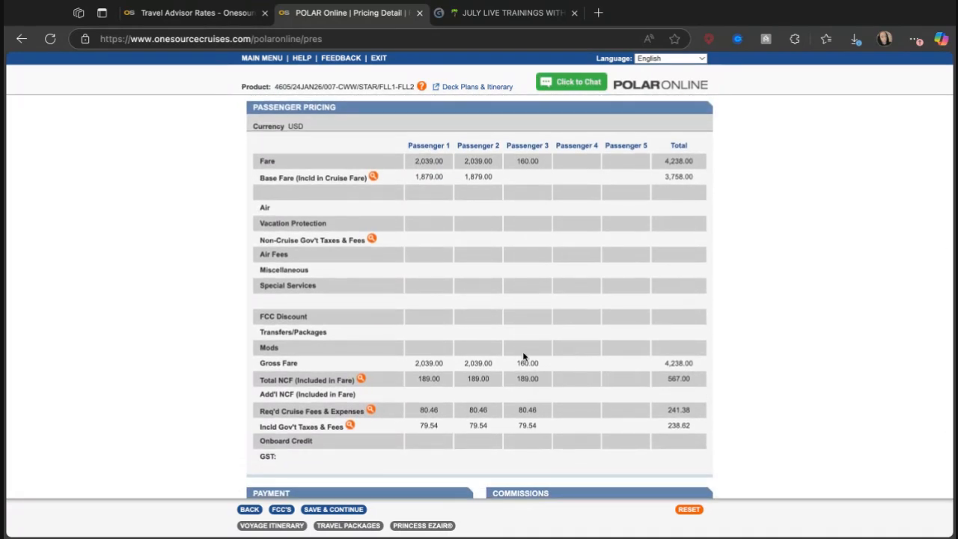
{"action": "scroll", "coordinate": [690, 421], "scroll_direction": "down", "scroll_amount": 1}
{"action": "scroll", "coordinate": [691, 420], "scroll_direction": "up", "scroll_amount": 5}
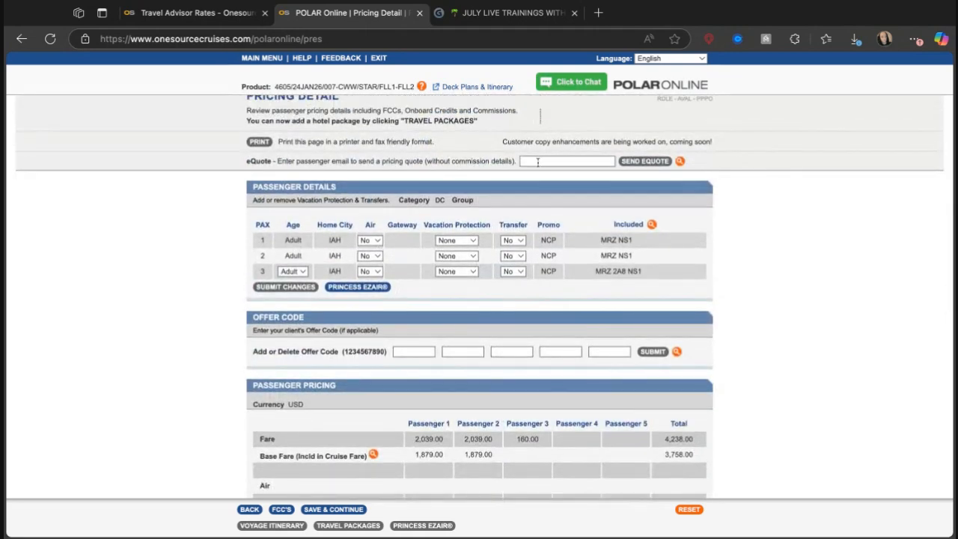
{"action": "scroll", "coordinate": [461, 355], "scroll_direction": "down", "scroll_amount": 6}
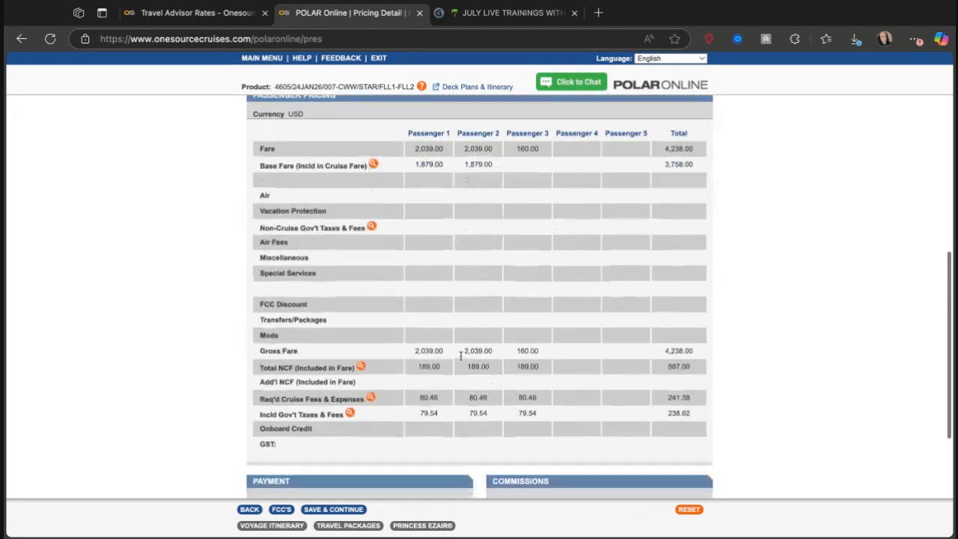
Save the quote and acknowledge the important notices for fare codes NCP, MRZ and 2A8.
{"action": "left_click", "coordinate": [333, 510]}
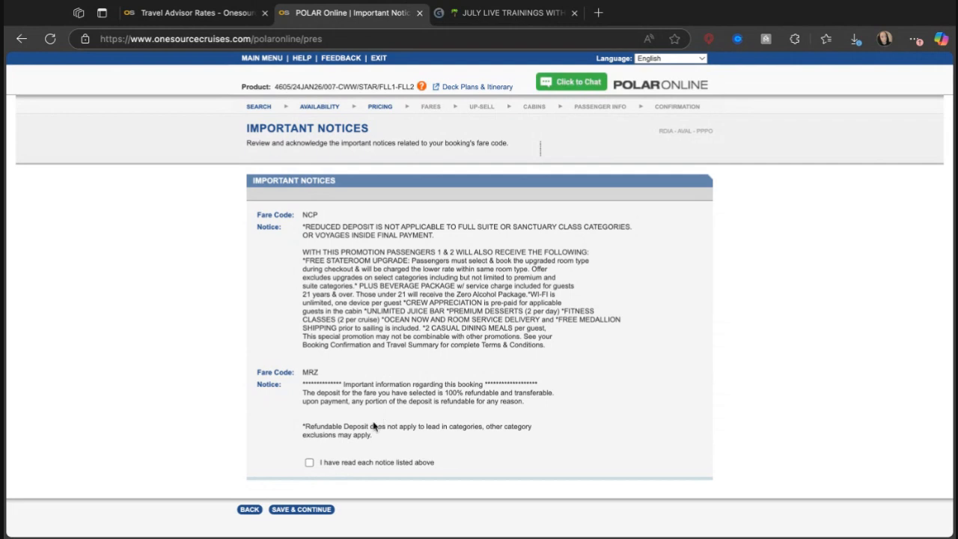
{"action": "left_click", "coordinate": [308, 464]}
{"action": "left_click", "coordinate": [293, 510]}
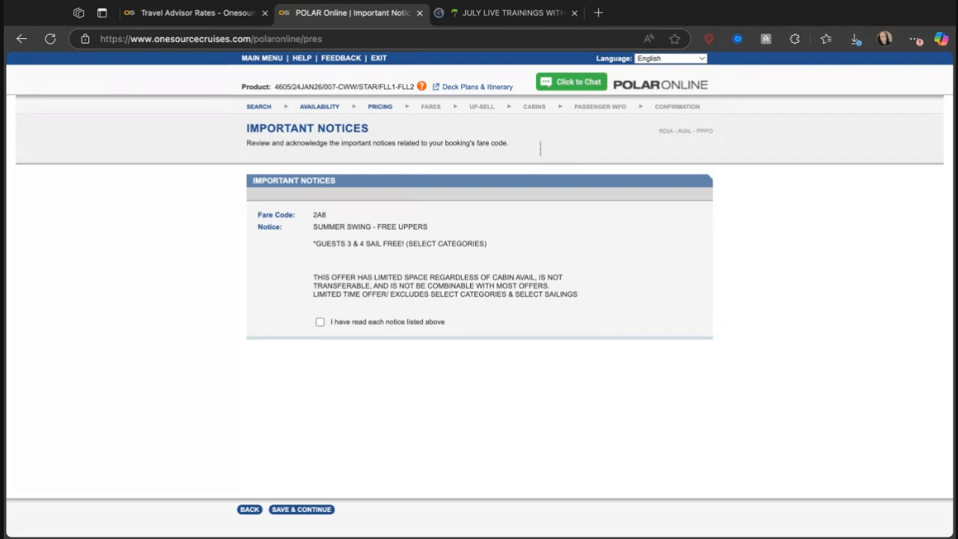
{"action": "left_click", "coordinate": [319, 322]}
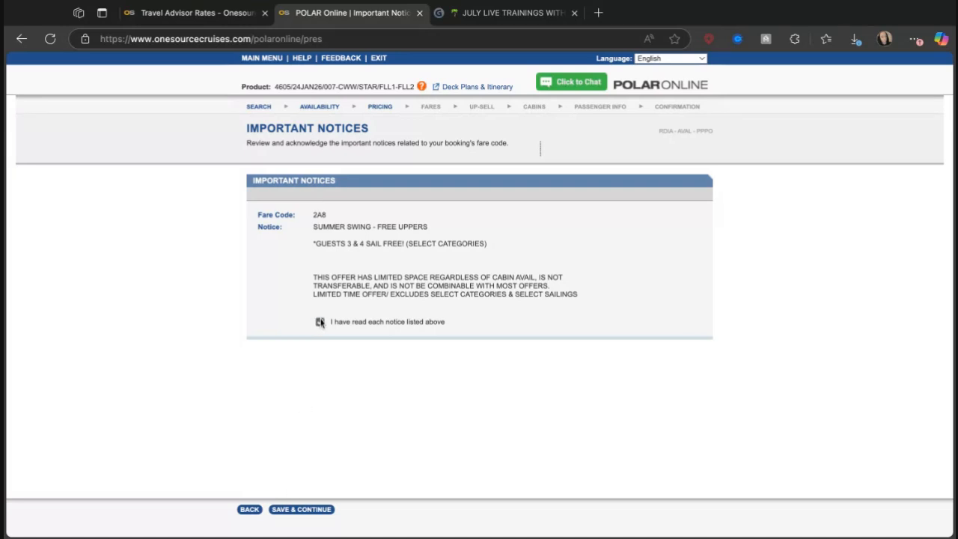
{"action": "left_click", "coordinate": [310, 512]}
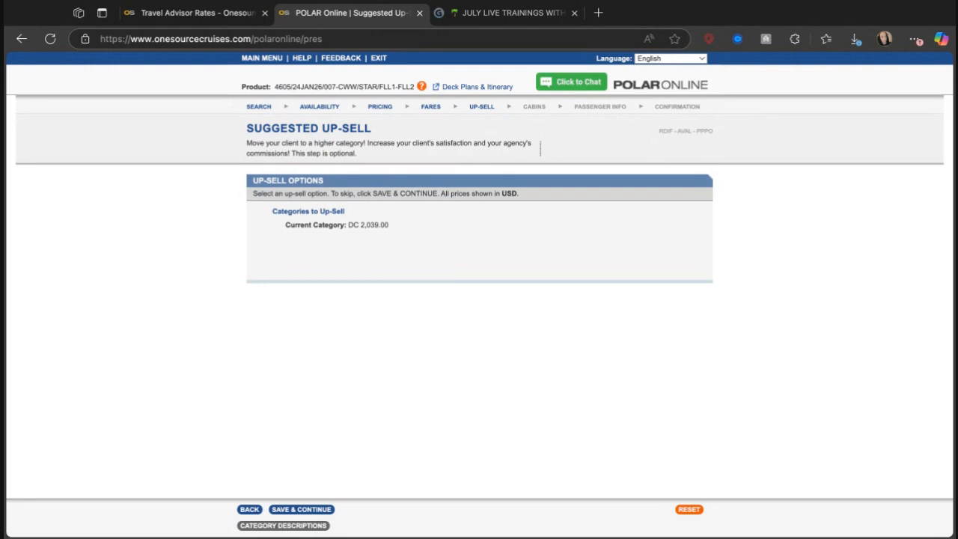
Skip the suggested up-sell to view the DC cabin selection, and return to the up-sell options.
{"action": "left_click", "coordinate": [314, 510]}
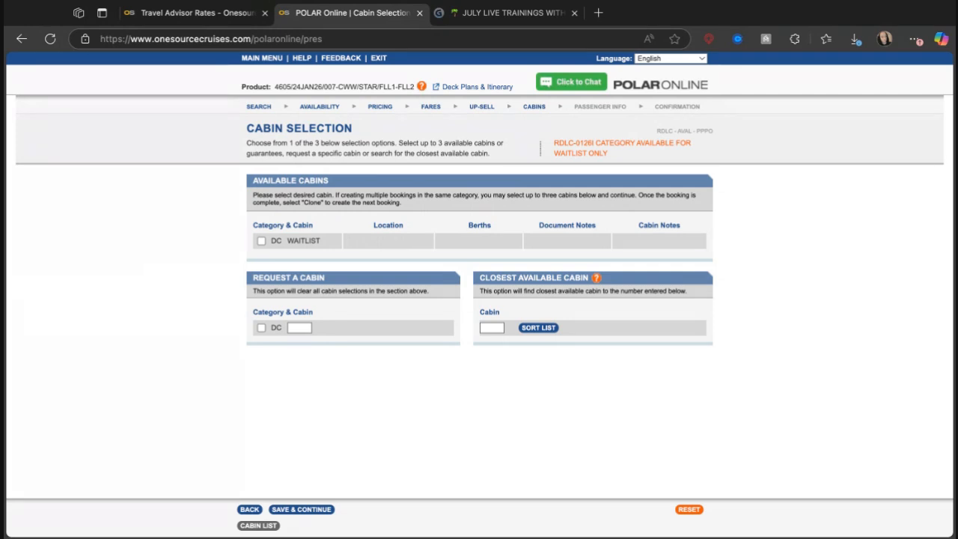
{"action": "left_click", "coordinate": [257, 512]}
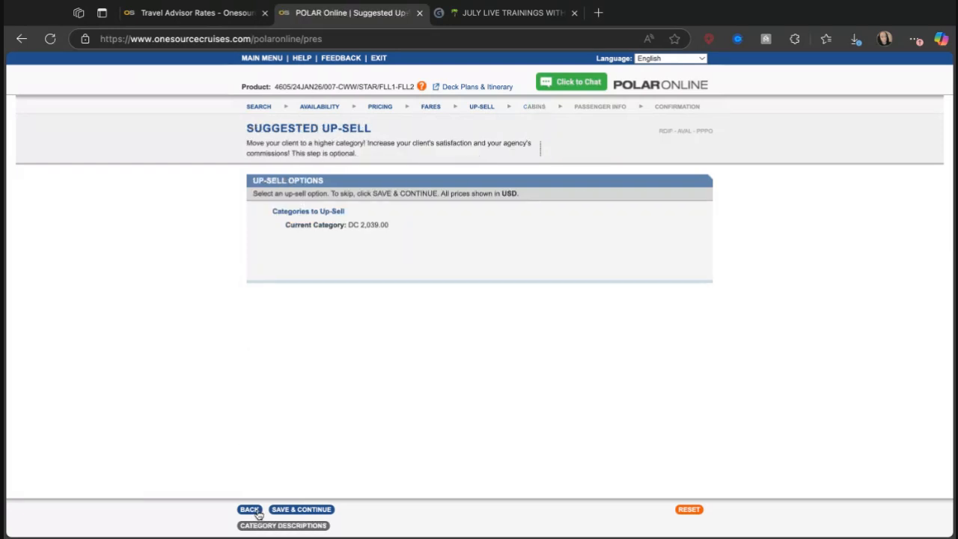
Return from the up-sell options to deck availability and try to quote the deck Six cove balcony, category DH4.
{"action": "left_click", "coordinate": [257, 512]}
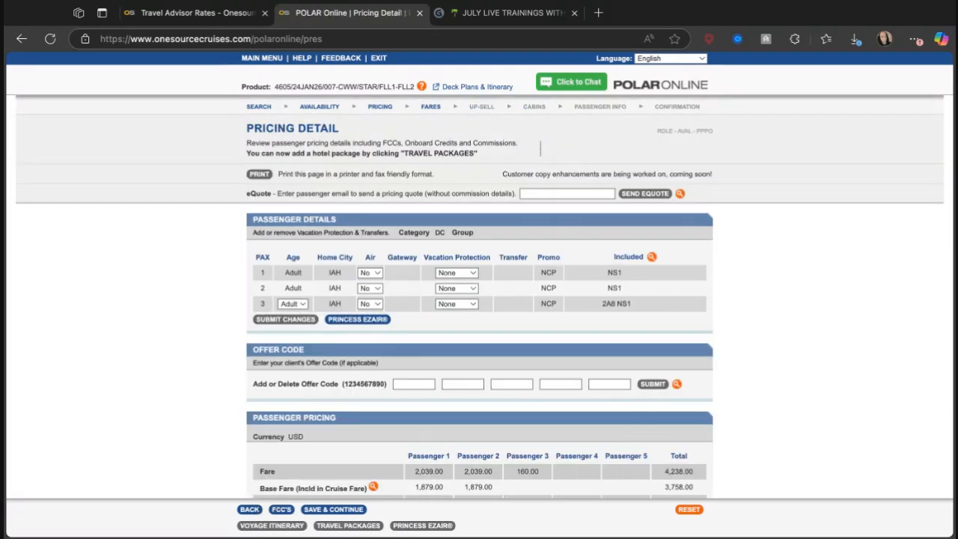
{"action": "left_click", "coordinate": [249, 509]}
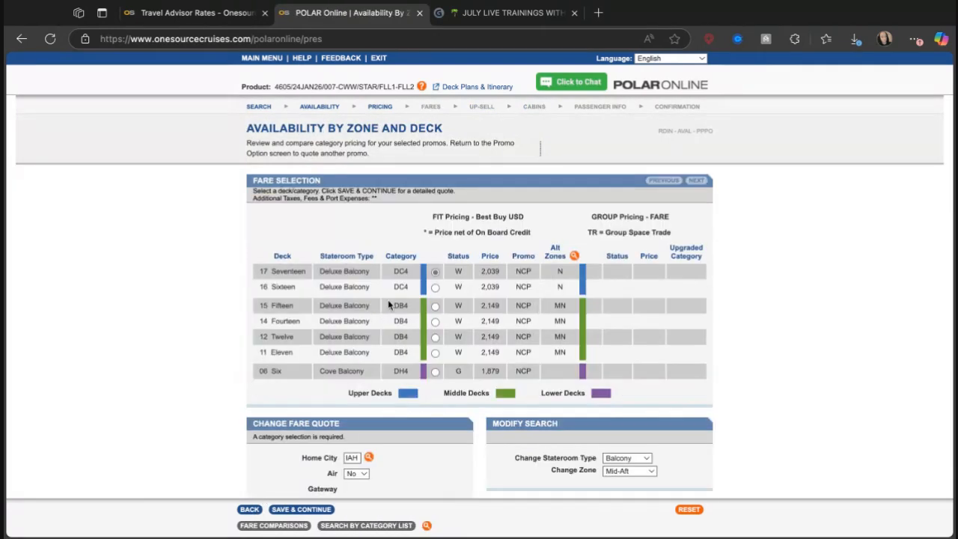
{"action": "left_click", "coordinate": [436, 372]}
{"action": "scroll", "coordinate": [556, 383], "scroll_direction": "down", "scroll_amount": 3}
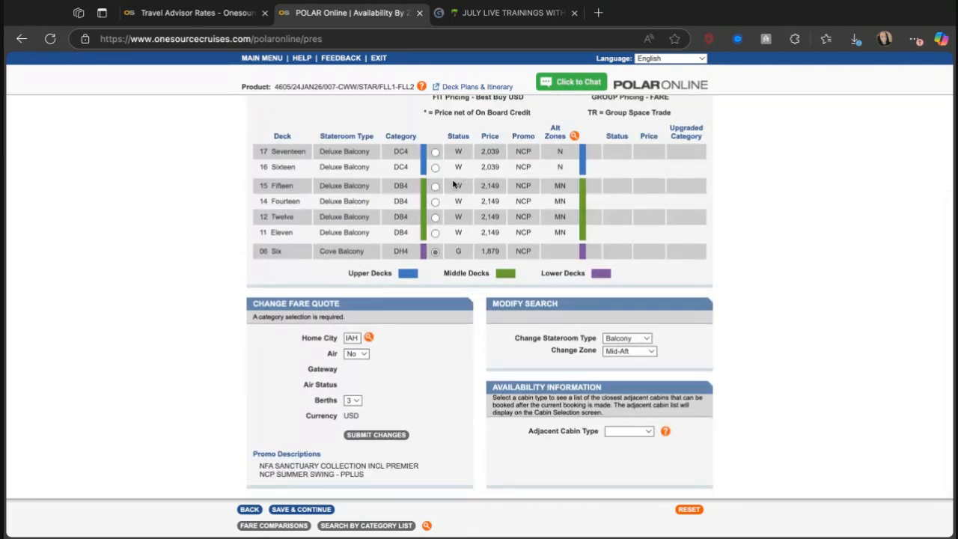
{"action": "left_click", "coordinate": [326, 512]}
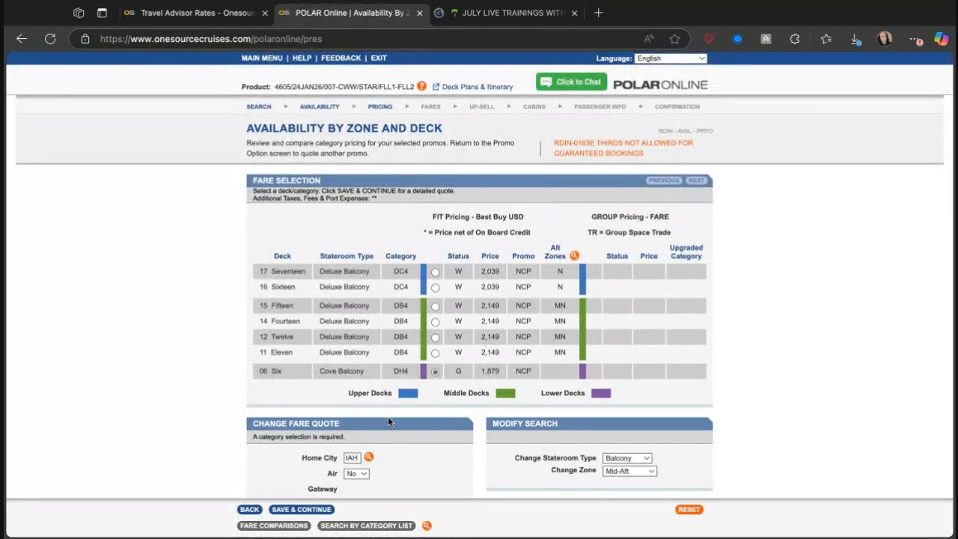
{"action": "scroll", "coordinate": [388, 420], "scroll_direction": "down", "scroll_amount": 2}
{"action": "left_click", "coordinate": [316, 509]}
{"action": "scroll", "coordinate": [376, 409], "scroll_direction": "down", "scroll_amount": 2}
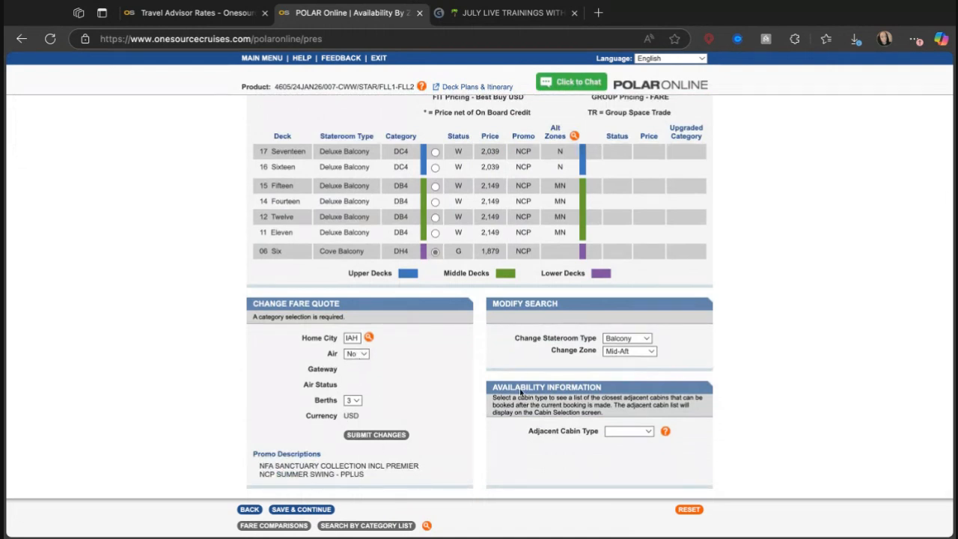
{"action": "scroll", "coordinate": [646, 338], "scroll_direction": "up", "scroll_amount": 2}
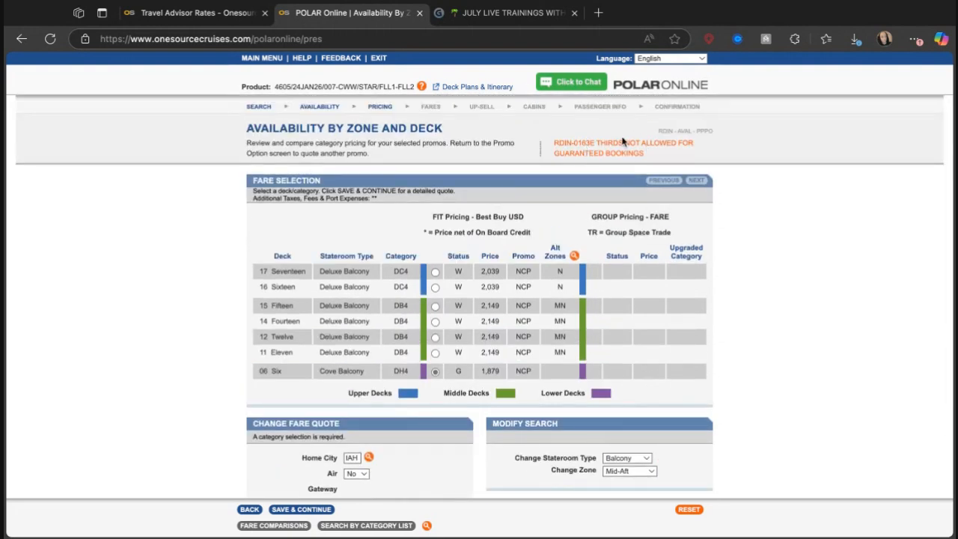
{"action": "scroll", "coordinate": [541, 221], "scroll_direction": "down", "scroll_amount": 2}
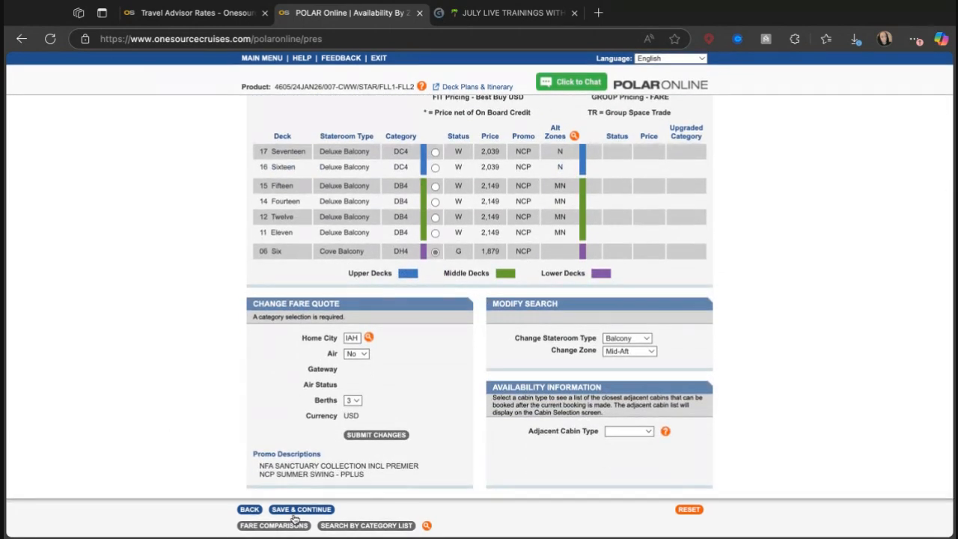
Go back to the sailing search and rerun the balcony search for voyage 4605 by date and zone.
{"action": "left_click", "coordinate": [251, 512]}
{"action": "left_click", "coordinate": [251, 512]}
{"action": "left_click", "coordinate": [251, 512]}
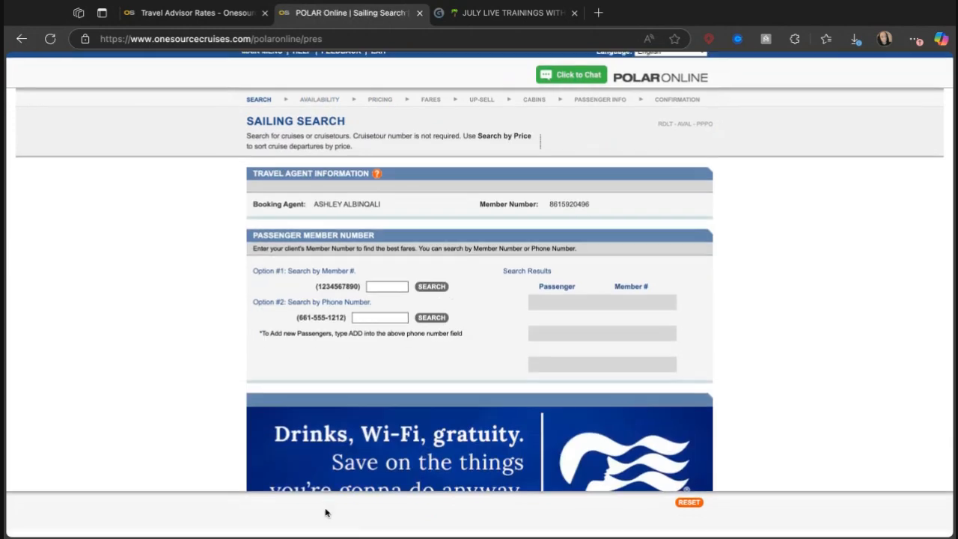
{"action": "scroll", "coordinate": [366, 420], "scroll_direction": "down", "scroll_amount": 5}
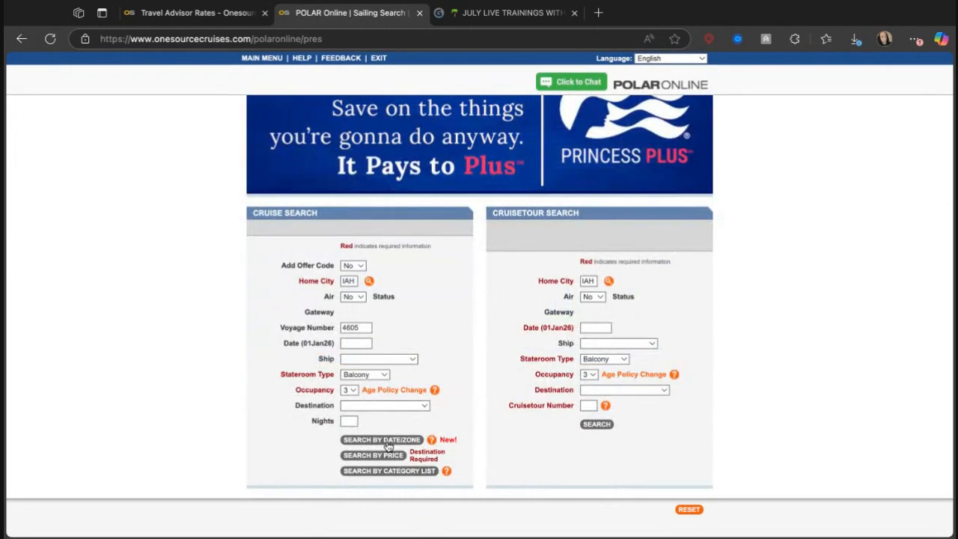
{"action": "left_click", "coordinate": [385, 442]}
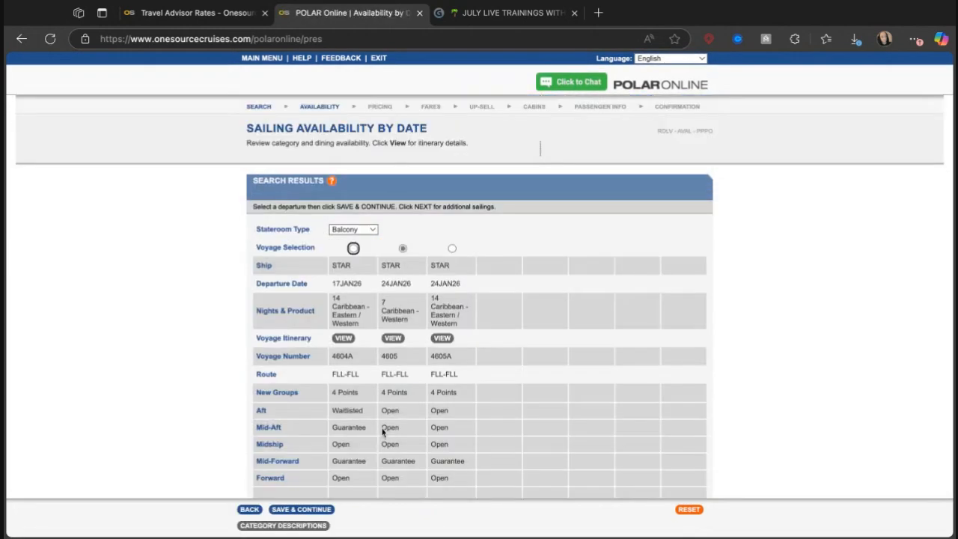
{"action": "scroll", "coordinate": [367, 337], "scroll_direction": "down", "scroll_amount": 1}
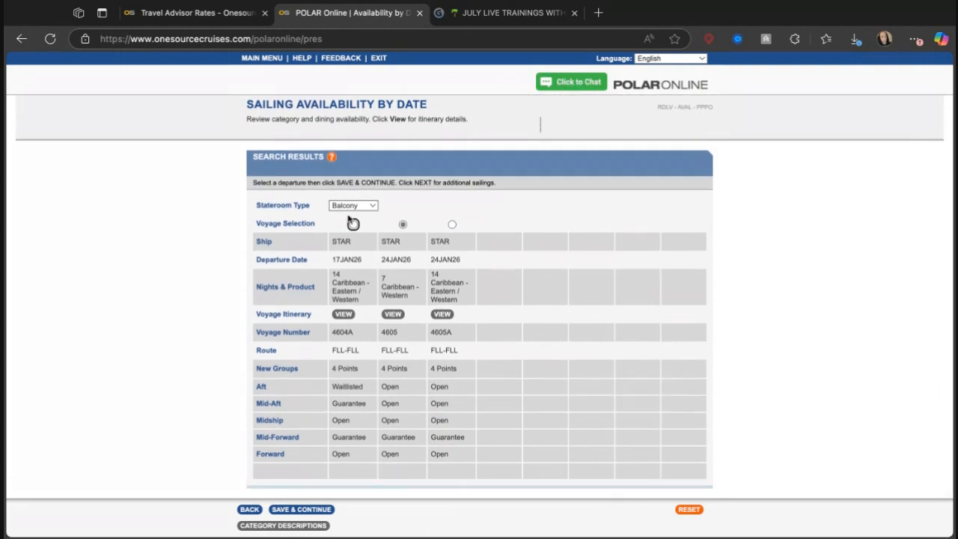
Start a new cruise search by date and zone from home city IAH for 24Jan26, Balcony stateroom, occupancy 3.
{"action": "left_click", "coordinate": [265, 60]}
{"action": "left_click", "coordinate": [291, 206]}
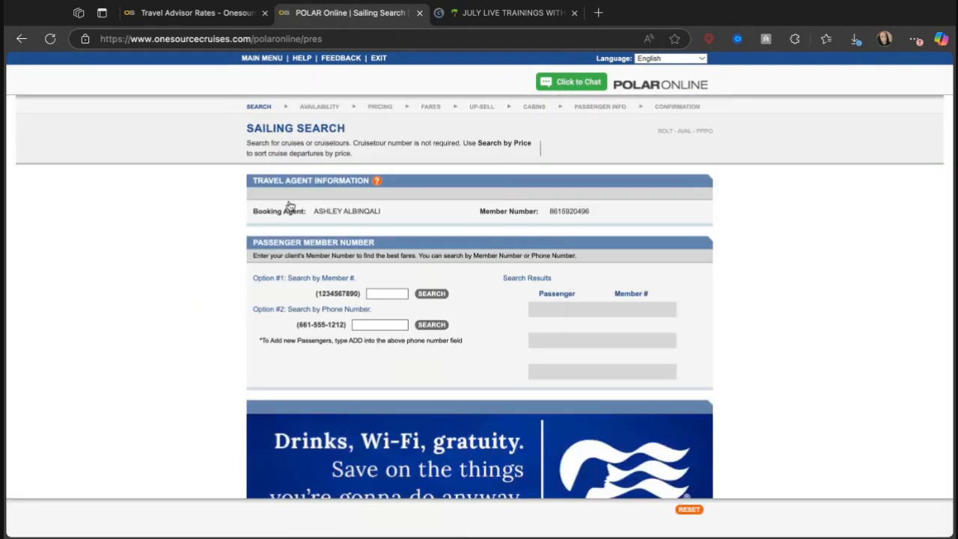
{"action": "scroll", "coordinate": [406, 336], "scroll_direction": "down", "scroll_amount": 5}
{"action": "left_click", "coordinate": [347, 281]}
{"action": "left_click", "coordinate": [360, 297]}
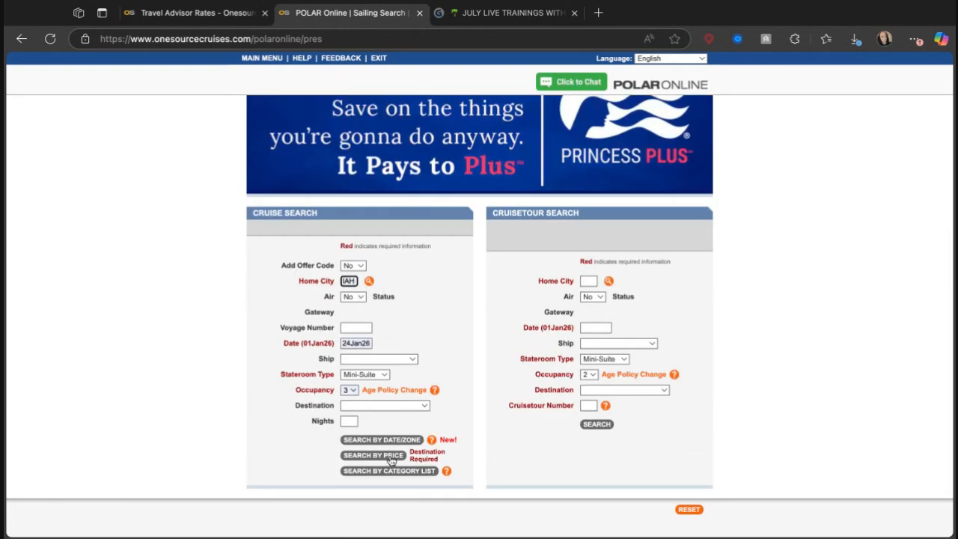
{"action": "left_click", "coordinate": [380, 376]}
{"action": "left_click", "coordinate": [373, 374]}
{"action": "left_click", "coordinate": [370, 376]}
{"action": "left_click", "coordinate": [383, 442]}
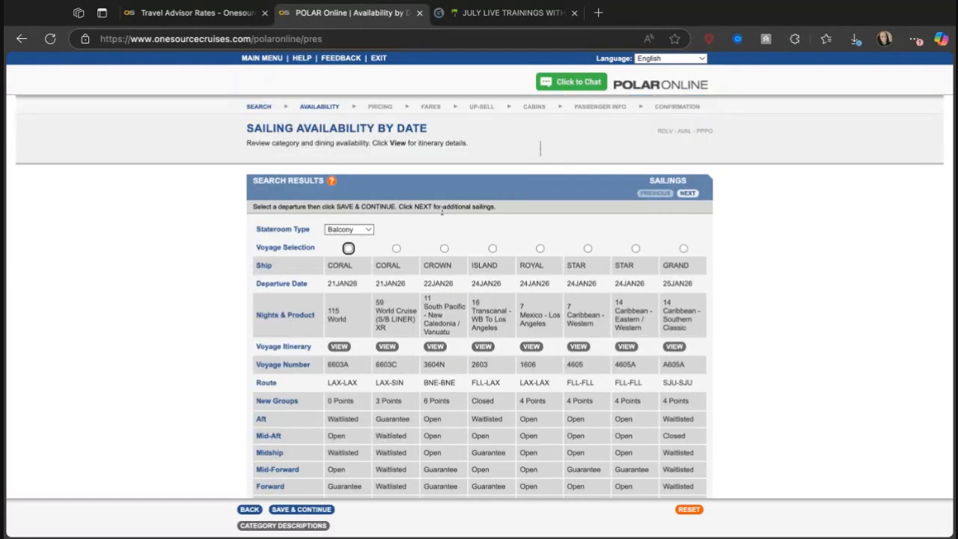
Select the STAR 7-night Western Caribbean sailing, voyage 4605, departing 24JAN26, and continue to its ship zone pricing.
{"action": "left_click", "coordinate": [588, 249]}
{"action": "scroll", "coordinate": [584, 360], "scroll_direction": "down", "scroll_amount": 1}
{"action": "left_click", "coordinate": [315, 510]}
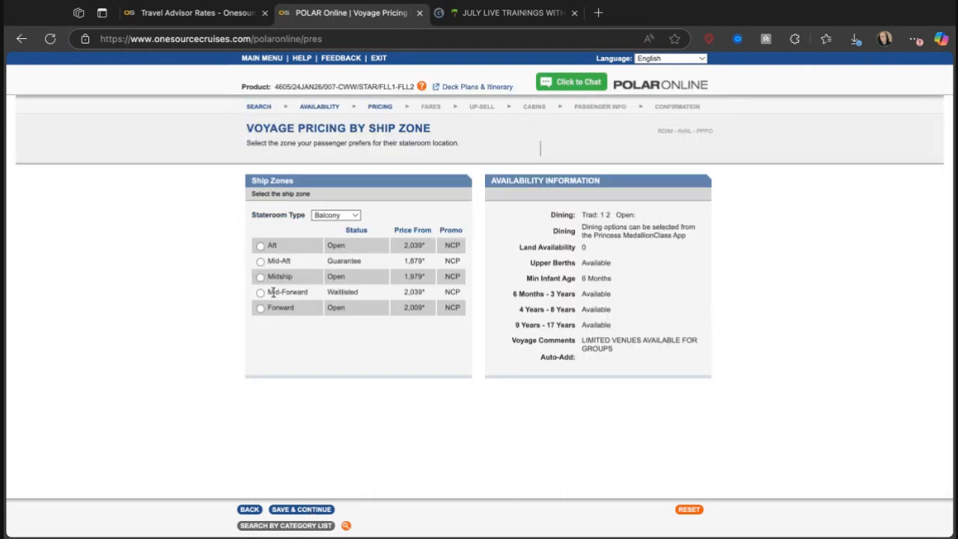
Choose the Mid-Aft zone and try to quote the DH4 cove balcony on deck Six for three berths.
{"action": "left_click", "coordinate": [260, 261]}
{"action": "left_click", "coordinate": [301, 509]}
{"action": "scroll", "coordinate": [299, 418], "scroll_direction": "down", "scroll_amount": 1}
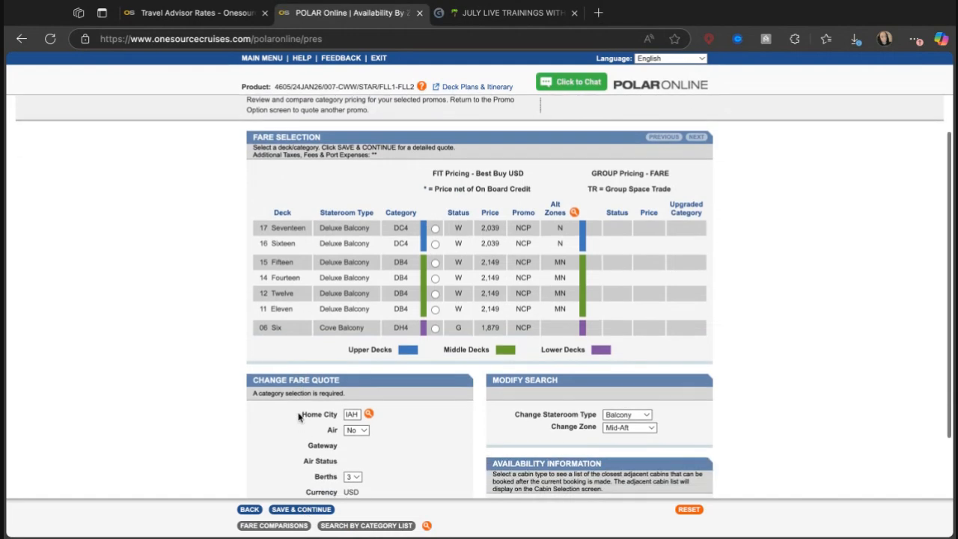
{"action": "left_click", "coordinate": [435, 328]}
{"action": "scroll", "coordinate": [434, 370], "scroll_direction": "down", "scroll_amount": 1}
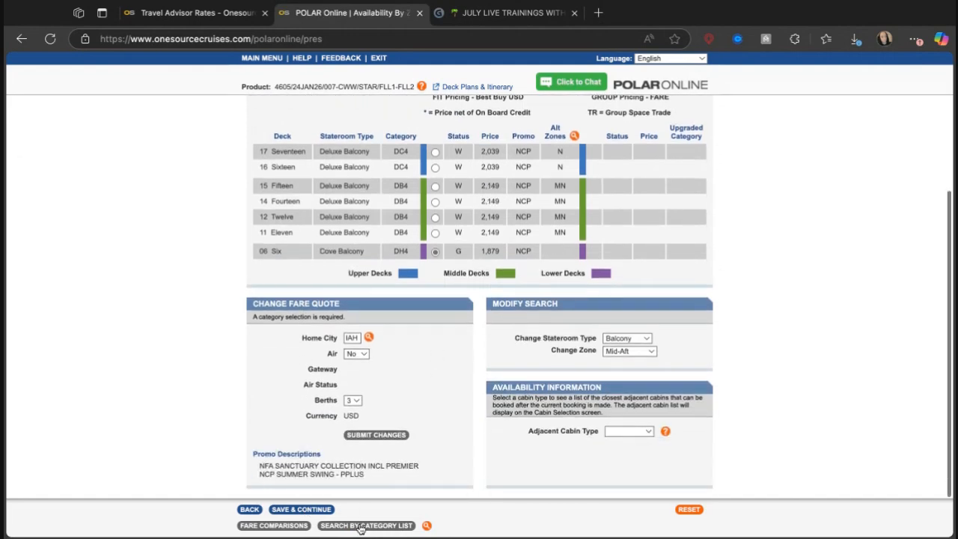
{"action": "left_click", "coordinate": [326, 509]}
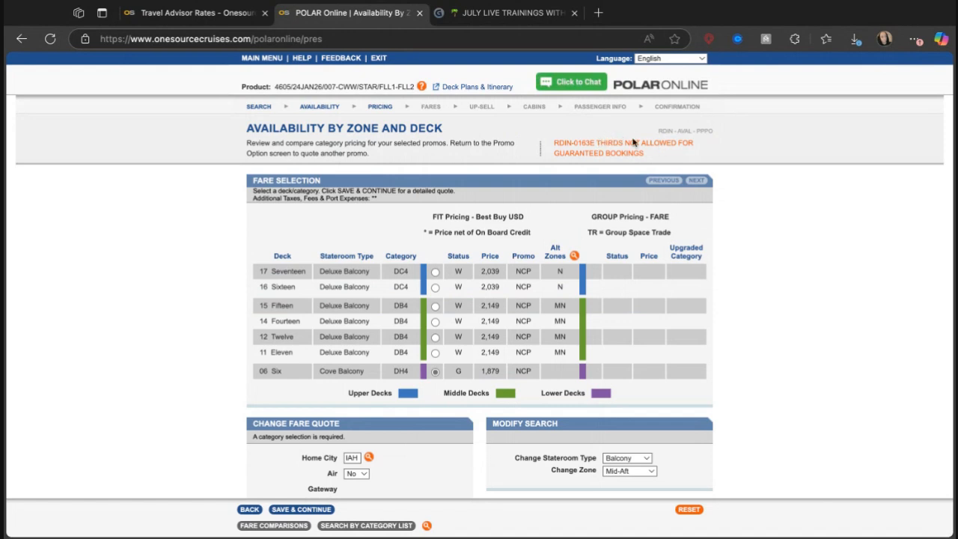
{"action": "scroll", "coordinate": [582, 229], "scroll_direction": "down", "scroll_amount": 2}
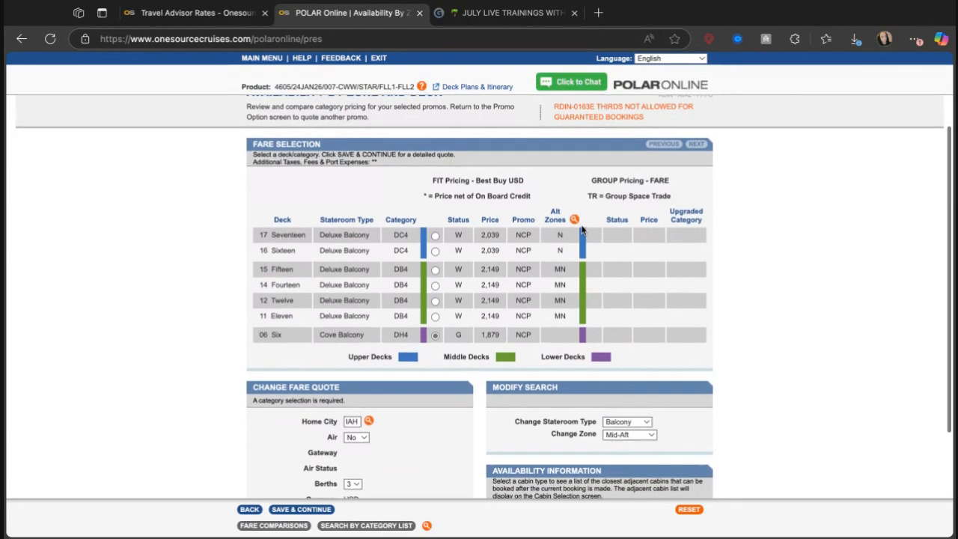
{"action": "scroll", "coordinate": [582, 229], "scroll_direction": "down", "scroll_amount": 1}
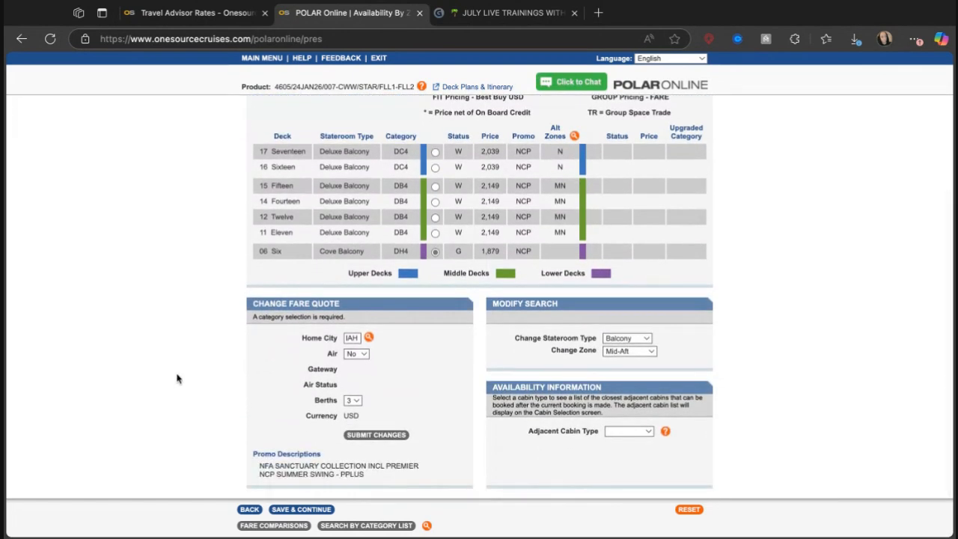
Switch to the Aft zone and quote the deck Ten deluxe balcony, category DD4.
{"action": "left_click", "coordinate": [259, 511]}
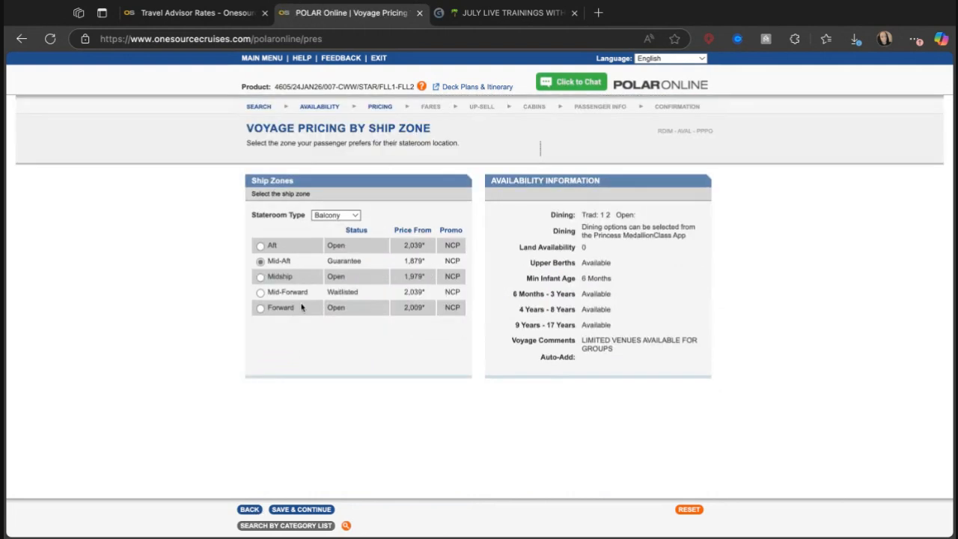
{"action": "left_click", "coordinate": [260, 245]}
{"action": "left_click", "coordinate": [311, 510]}
{"action": "scroll", "coordinate": [387, 373], "scroll_direction": "down", "scroll_amount": 2}
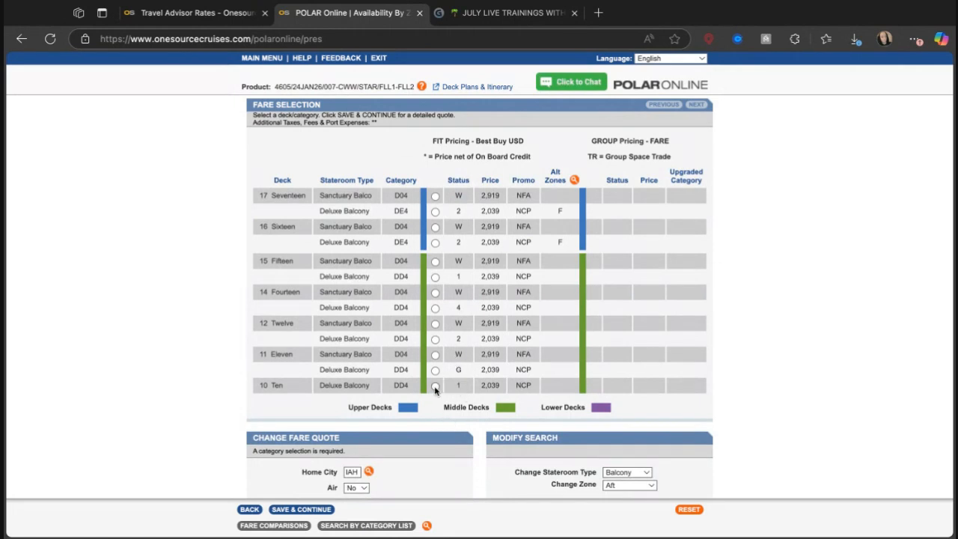
{"action": "left_click", "coordinate": [435, 387]}
{"action": "scroll", "coordinate": [430, 359], "scroll_direction": "down", "scroll_amount": 3}
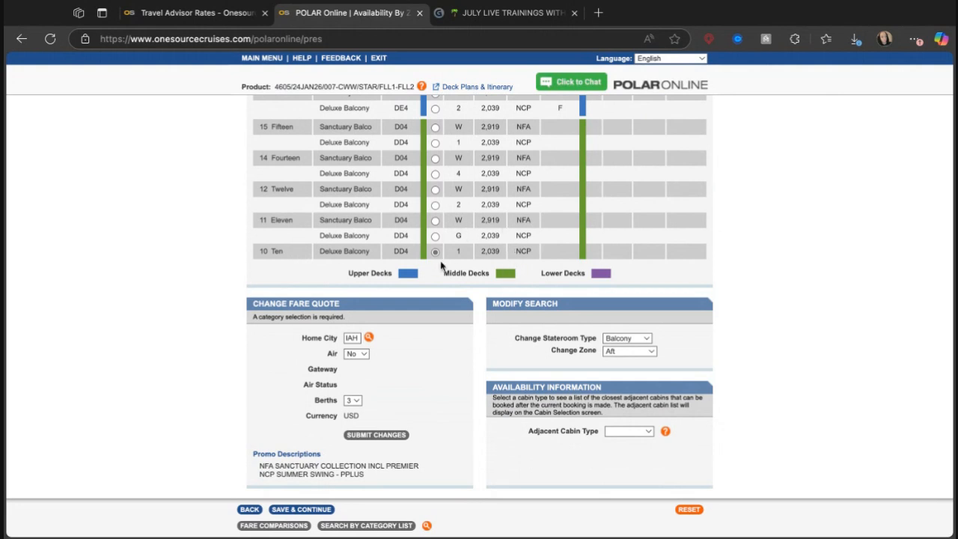
{"action": "left_click", "coordinate": [312, 511]}
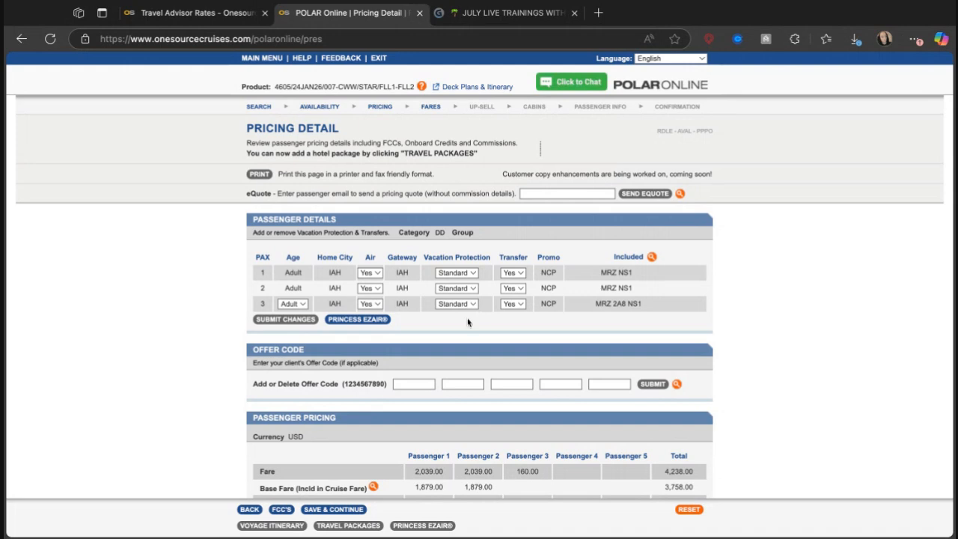
Check the applied future cruise credits page, recheck the Aft deck availability, and reopen the DD4 pricing detail.
{"action": "left_click", "coordinate": [282, 510]}
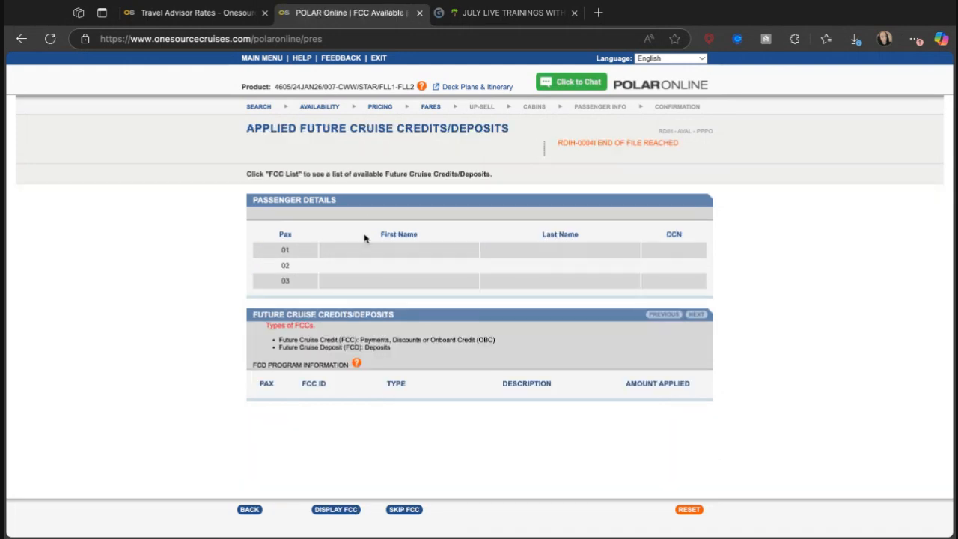
{"action": "left_click", "coordinate": [250, 513]}
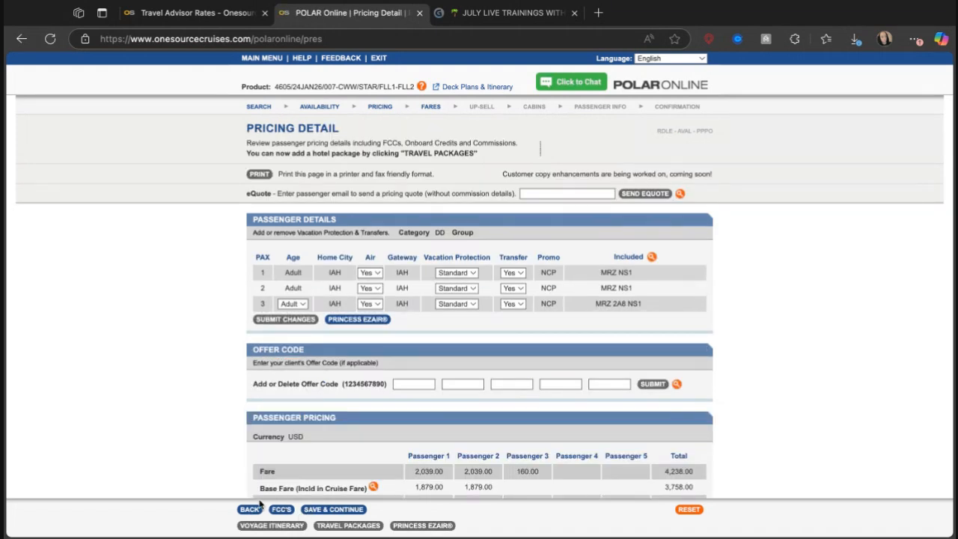
{"action": "left_click", "coordinate": [250, 513]}
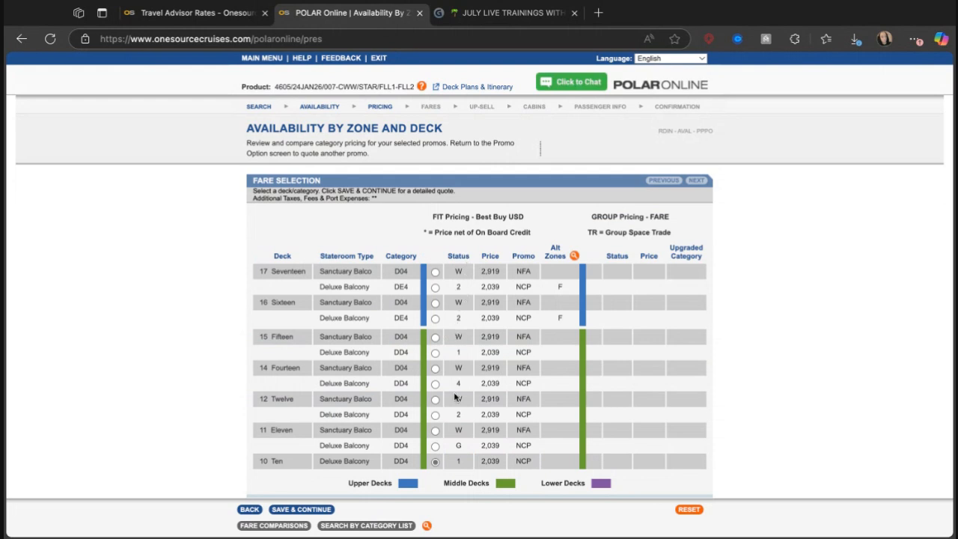
{"action": "scroll", "coordinate": [463, 472], "scroll_direction": "down", "scroll_amount": 3}
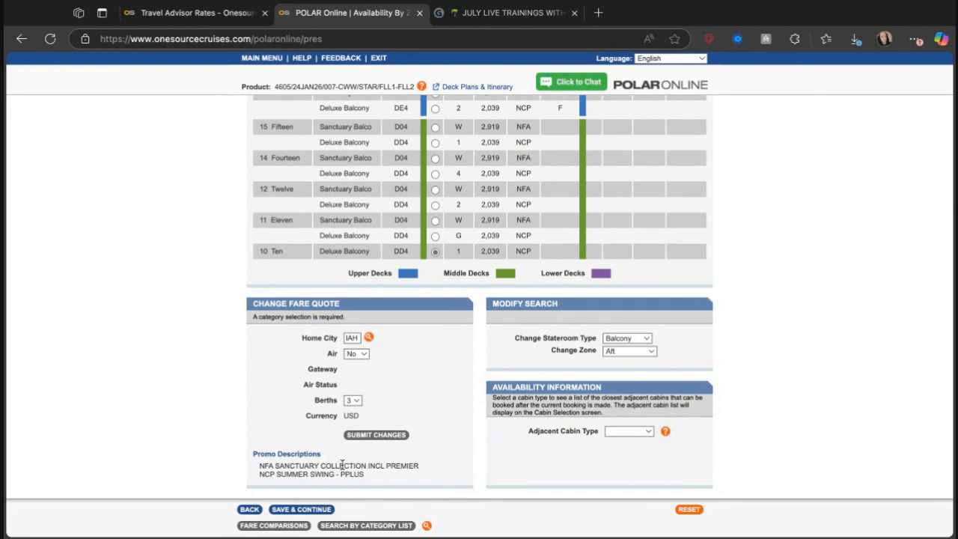
{"action": "left_click", "coordinate": [309, 510]}
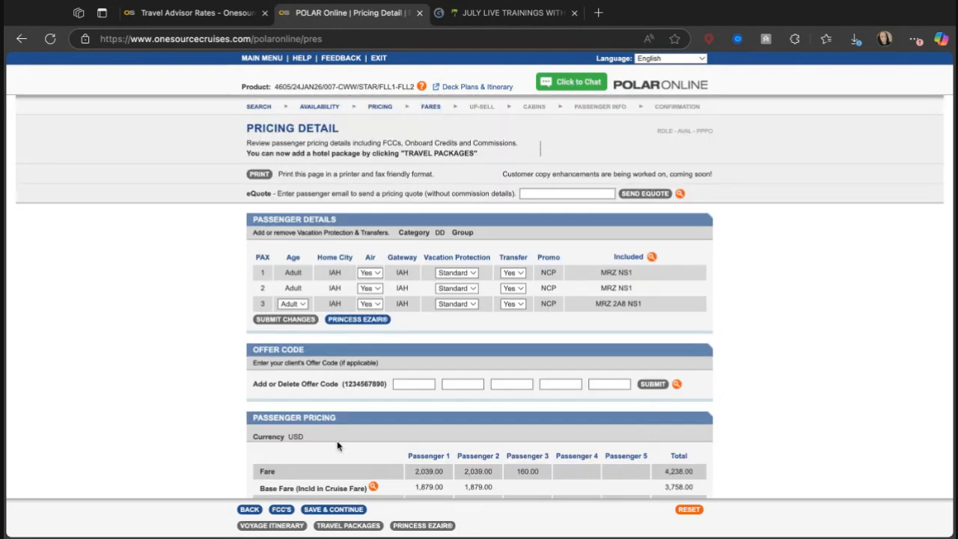
Set Vacation Protection to None for all three passengers.
{"action": "scroll", "coordinate": [340, 445], "scroll_direction": "down", "scroll_amount": 1}
{"action": "scroll", "coordinate": [339, 444], "scroll_direction": "down", "scroll_amount": 1}
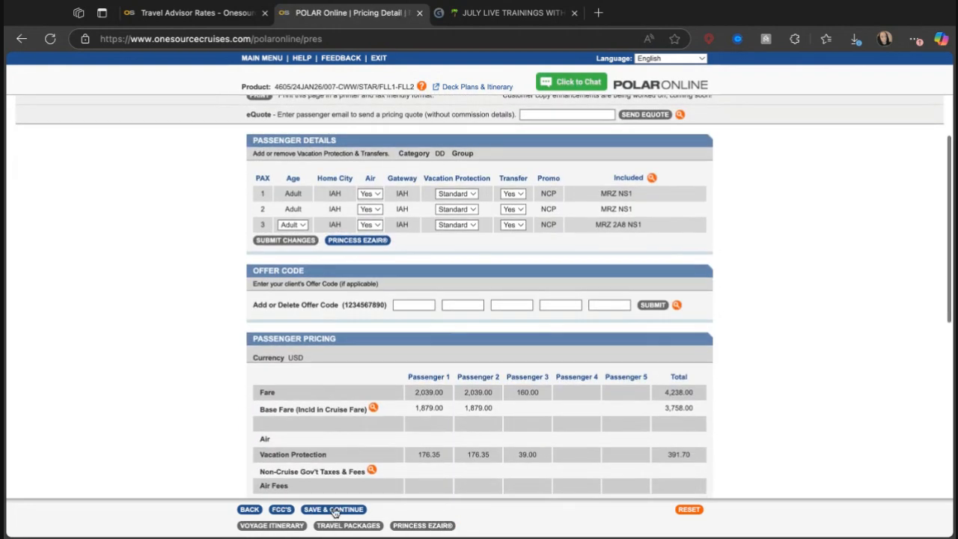
{"action": "left_click", "coordinate": [441, 197]}
{"action": "left_click", "coordinate": [448, 215]}
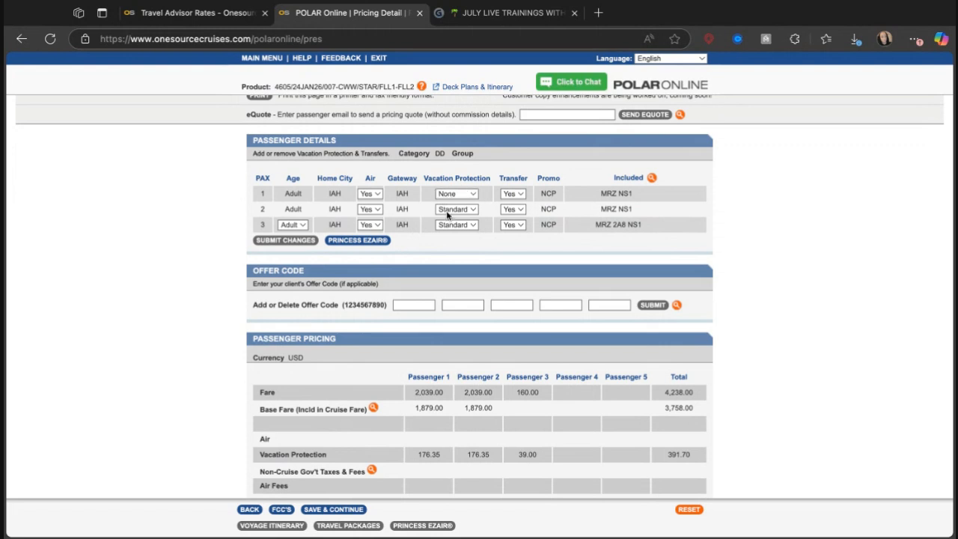
{"action": "left_click", "coordinate": [448, 212]}
{"action": "left_click", "coordinate": [450, 229]}
{"action": "left_click", "coordinate": [450, 225]}
{"action": "left_click", "coordinate": [449, 240]}
Set Air to No for all three passengers.
{"action": "left_click", "coordinate": [380, 194]}
{"action": "left_click", "coordinate": [373, 210]}
{"action": "left_click", "coordinate": [372, 210]}
{"action": "left_click", "coordinate": [368, 228]}
{"action": "left_click", "coordinate": [370, 224]}
{"action": "left_click", "coordinate": [367, 239]}
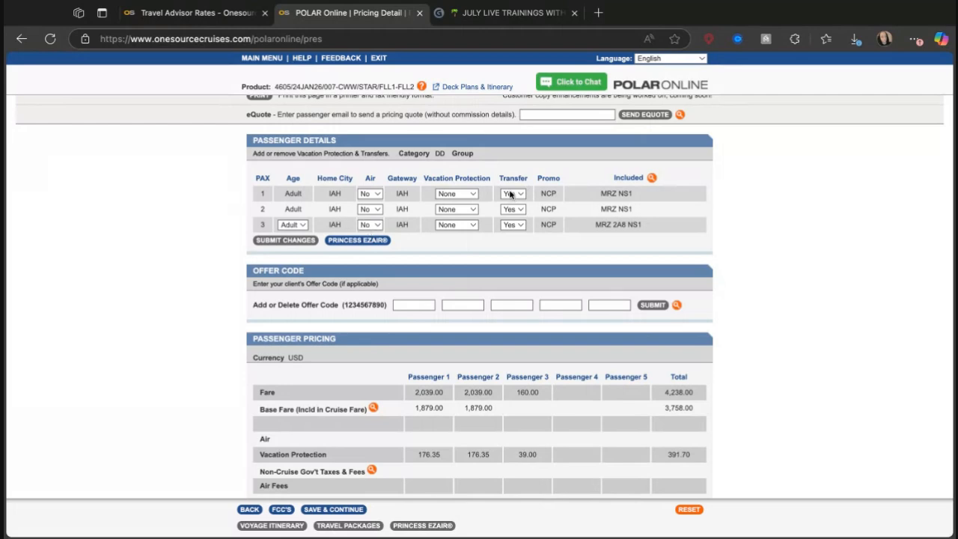
Set Transfer to No for all three passengers and submit the passenger detail changes.
{"action": "left_click", "coordinate": [511, 194]}
{"action": "left_click", "coordinate": [511, 213]}
{"action": "left_click", "coordinate": [510, 211]}
{"action": "left_click", "coordinate": [510, 229]}
{"action": "left_click", "coordinate": [511, 225]}
{"action": "left_click", "coordinate": [511, 241]}
Review the DD quote's passenger pricing, payment and commissions, and save it to continue to the important notices.
{"action": "scroll", "coordinate": [329, 254], "scroll_direction": "down", "scroll_amount": 3}
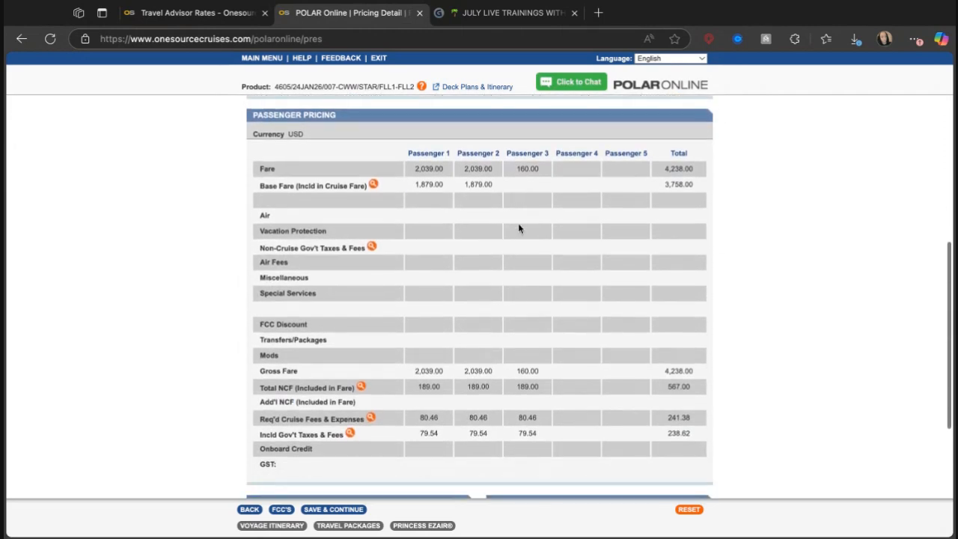
{"action": "scroll", "coordinate": [529, 449], "scroll_direction": "down", "scroll_amount": 2}
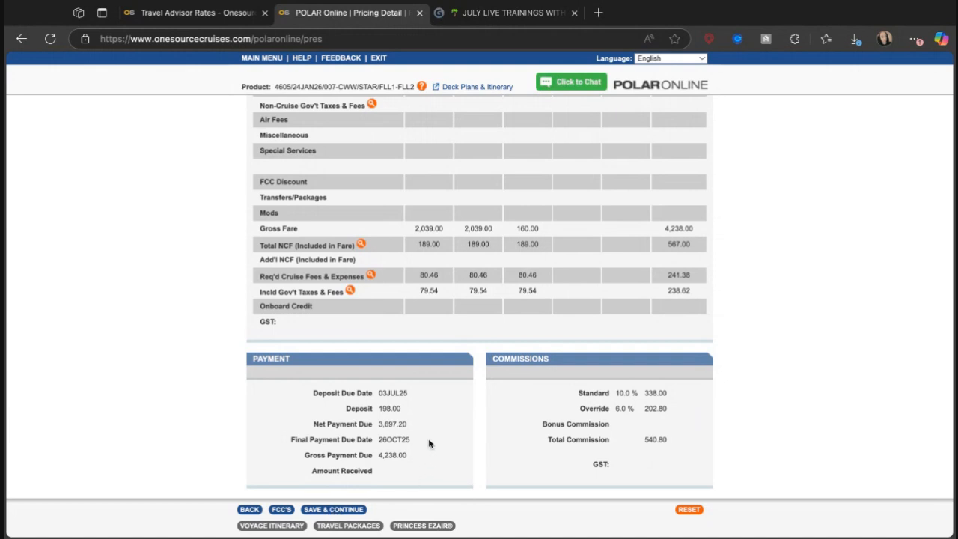
{"action": "left_click", "coordinate": [327, 511]}
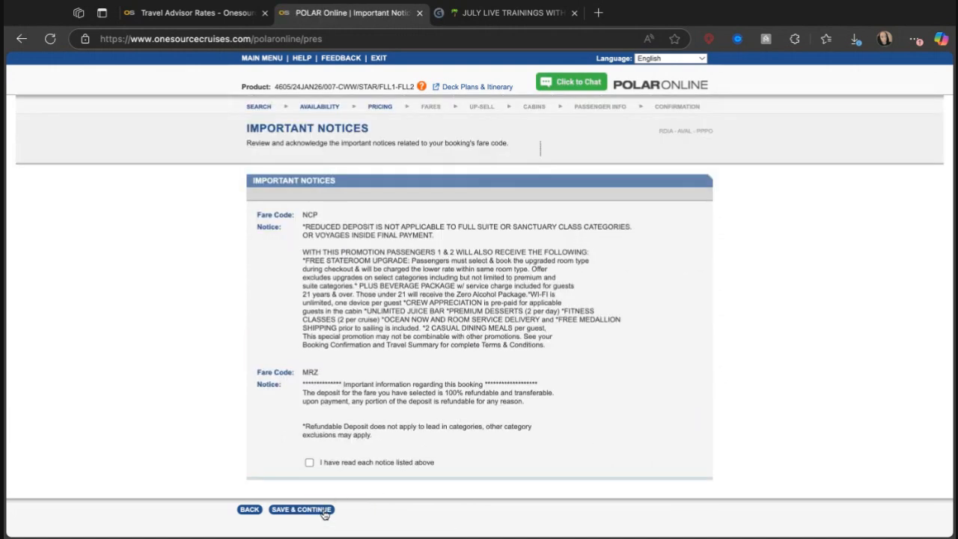
Acknowledge the important notices for fare codes NCP, MRZ and 2A8, saving each page to continue.
{"action": "left_click", "coordinate": [309, 462]}
{"action": "left_click", "coordinate": [300, 511]}
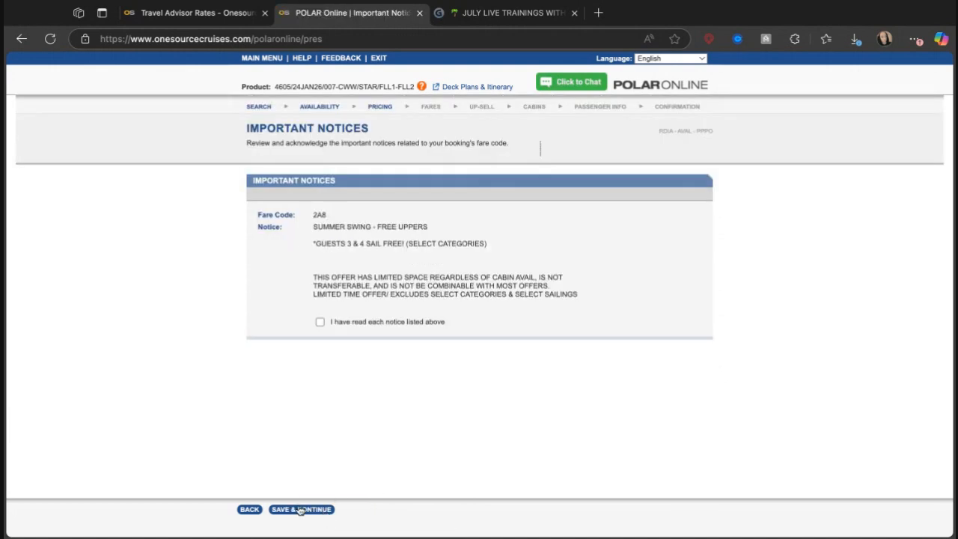
{"action": "left_click", "coordinate": [319, 322]}
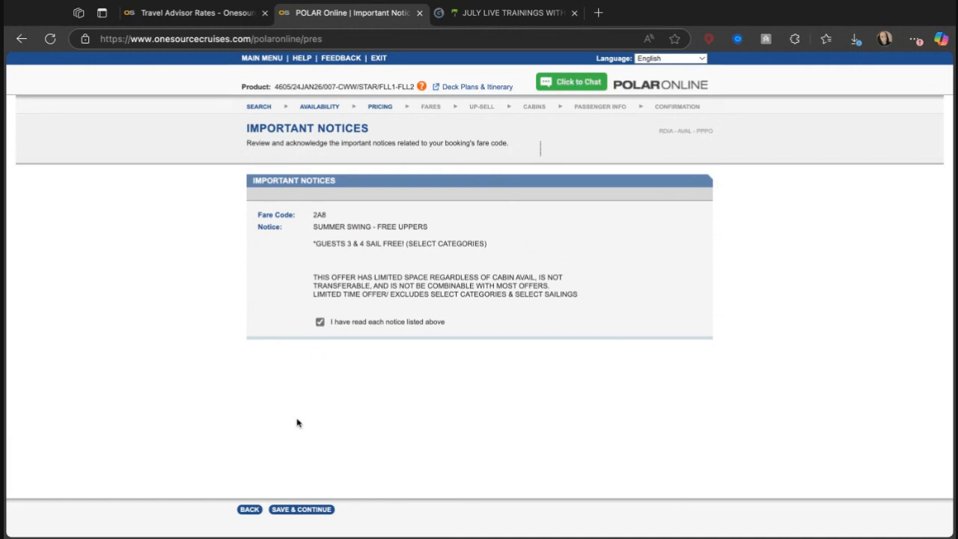
{"action": "left_click", "coordinate": [306, 509]}
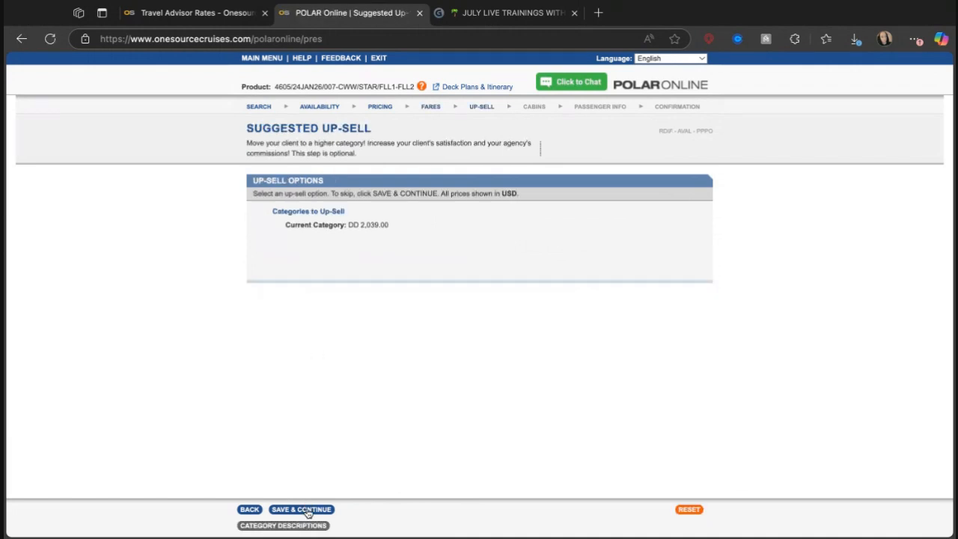
Skip the suggested up-sell and continue to passenger information with accessible DD cabin 10633 selected.
{"action": "left_click", "coordinate": [314, 509]}
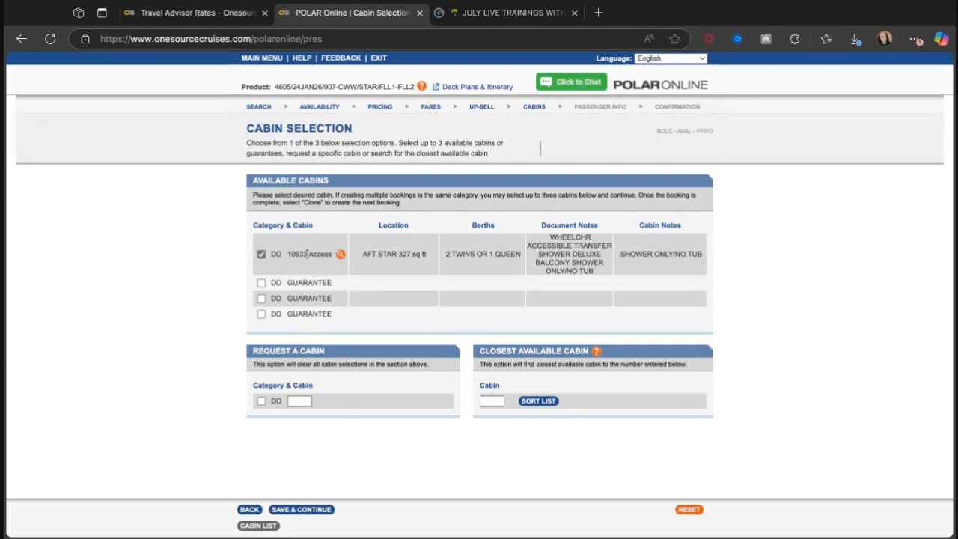
{"action": "left_click", "coordinate": [262, 282]}
{"action": "left_click", "coordinate": [262, 254]}
{"action": "left_click", "coordinate": [318, 510]}
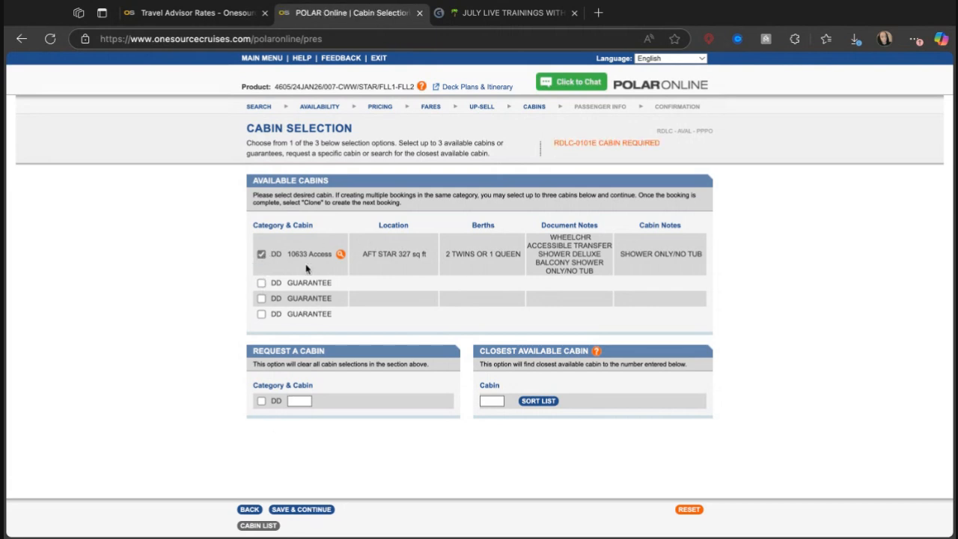
{"action": "left_click", "coordinate": [315, 511]}
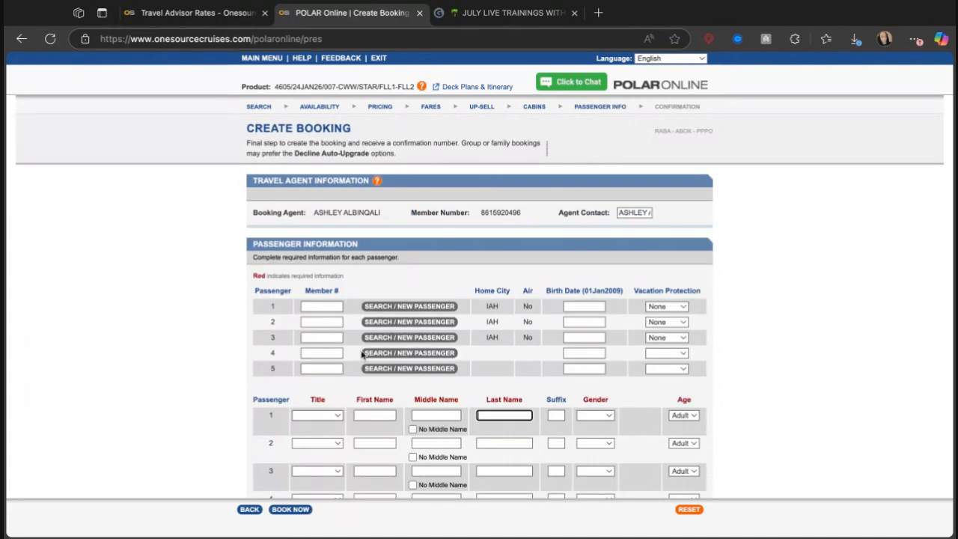
Look through the booking form's passenger fields and set the ship bed to Queen.
{"action": "scroll", "coordinate": [363, 337], "scroll_direction": "down", "scroll_amount": 2}
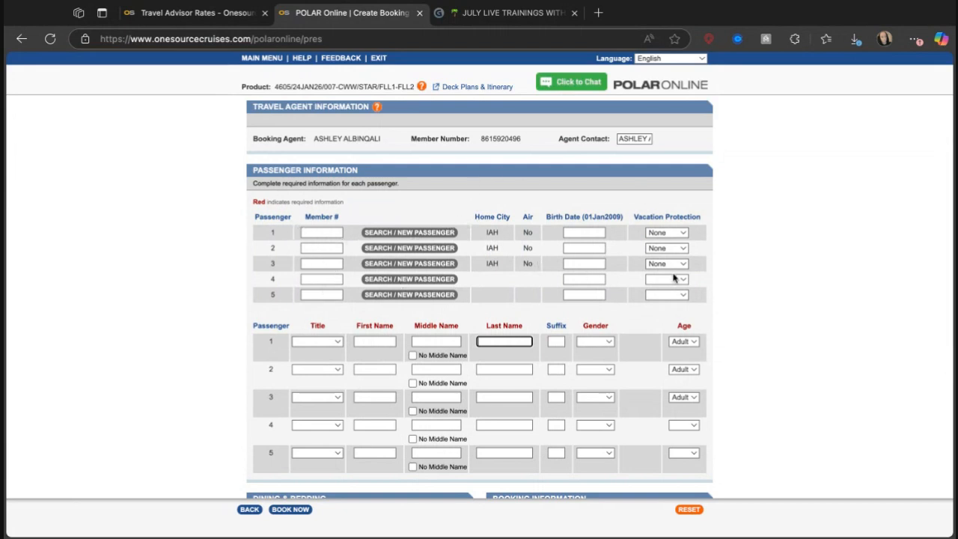
{"action": "scroll", "coordinate": [677, 279], "scroll_direction": "down", "scroll_amount": 2}
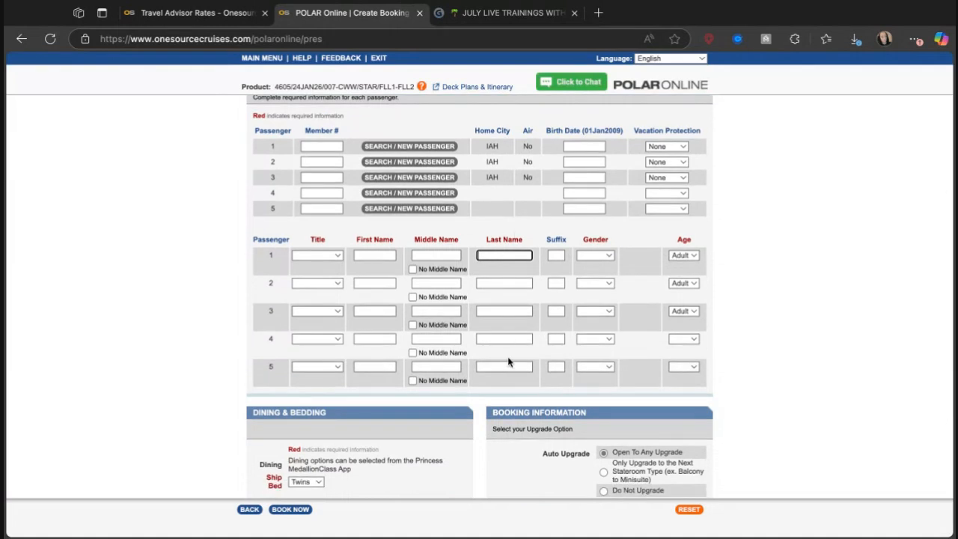
{"action": "scroll", "coordinate": [508, 362], "scroll_direction": "down", "scroll_amount": 3}
{"action": "left_click", "coordinate": [292, 362]}
{"action": "left_click", "coordinate": [293, 363]}
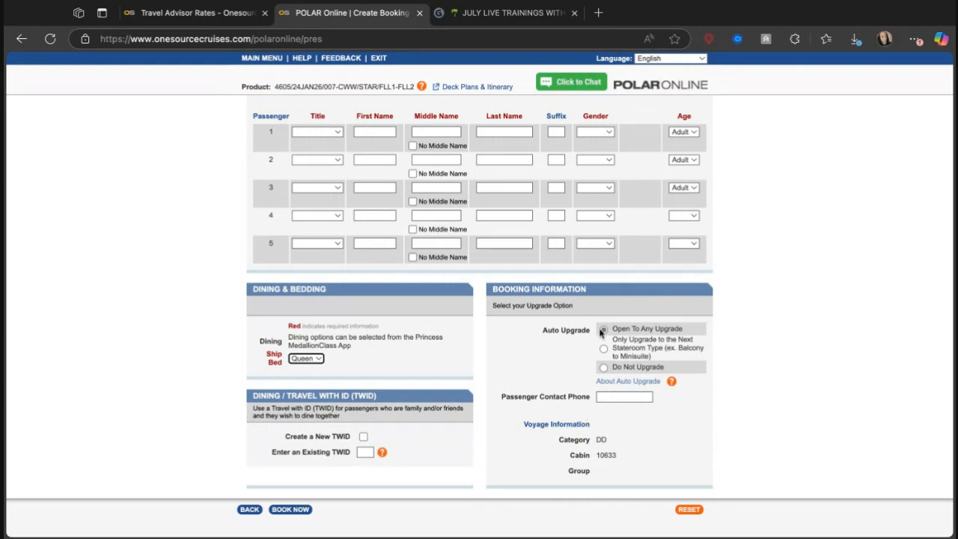
Keep Auto Upgrade on Open To Any Upgrade and choose to create a new TWID for dining.
{"action": "left_click", "coordinate": [604, 369]}
{"action": "left_click", "coordinate": [602, 330]}
{"action": "left_click", "coordinate": [363, 437]}
{"action": "left_click", "coordinate": [365, 453]}
{"action": "left_click", "coordinate": [363, 435]}
{"action": "left_click", "coordinate": [364, 437]}
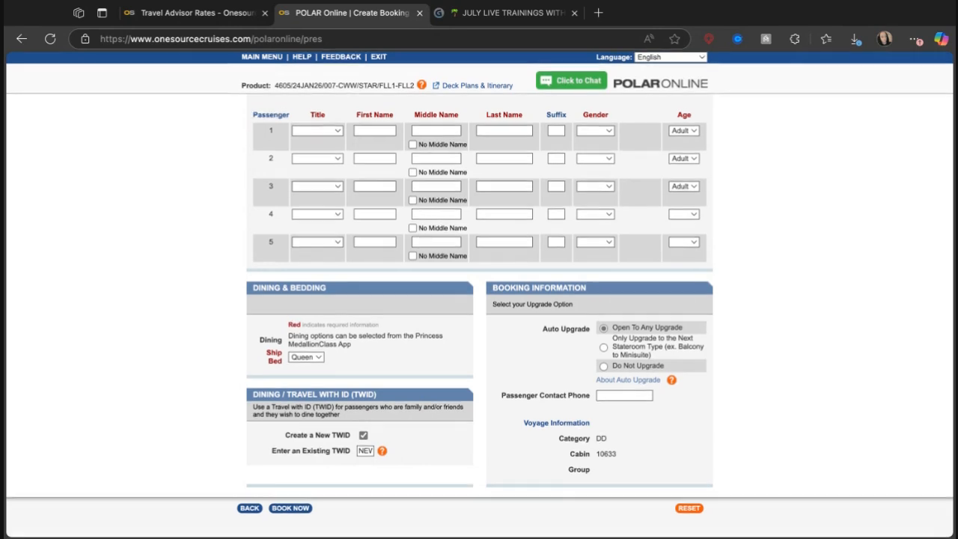
Recheck the booking form, then leave it without booking and go back through cabin selection to the Pricing Detail page.
{"action": "scroll", "coordinate": [370, 341], "scroll_direction": "up", "scroll_amount": 5}
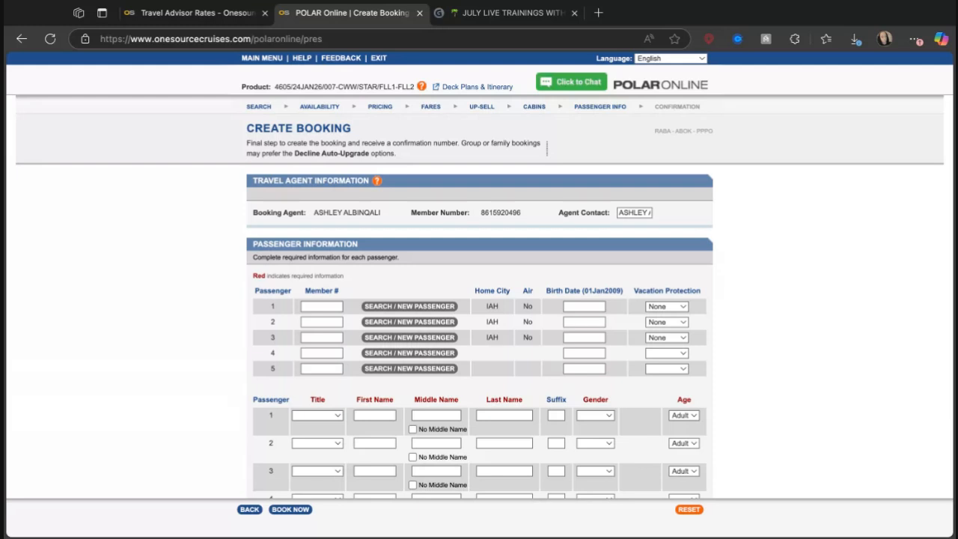
{"action": "scroll", "coordinate": [477, 364], "scroll_direction": "down", "scroll_amount": 4}
{"action": "scroll", "coordinate": [476, 364], "scroll_direction": "up", "scroll_amount": 1}
{"action": "scroll", "coordinate": [477, 365], "scroll_direction": "up", "scroll_amount": 1}
{"action": "left_click", "coordinate": [249, 510]}
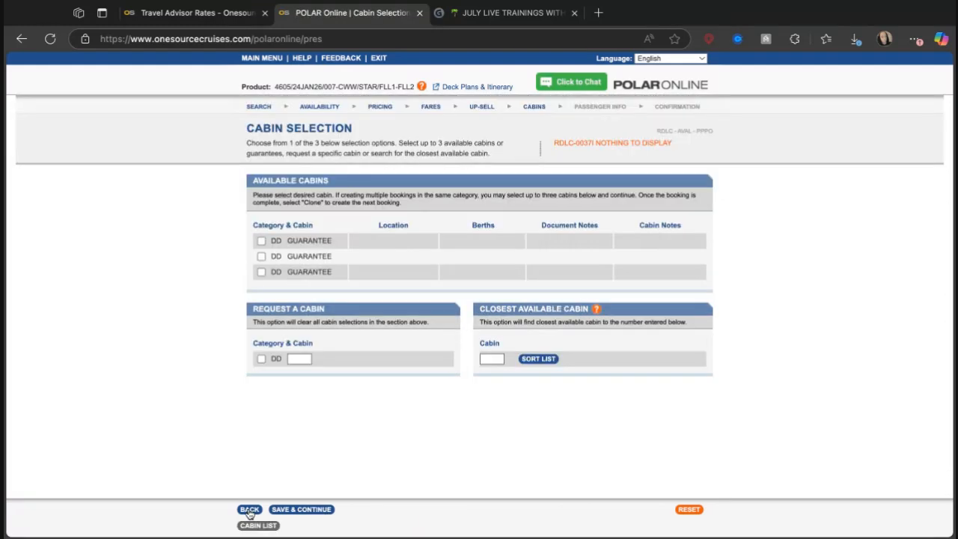
{"action": "left_click", "coordinate": [249, 509]}
{"action": "left_click", "coordinate": [249, 509]}
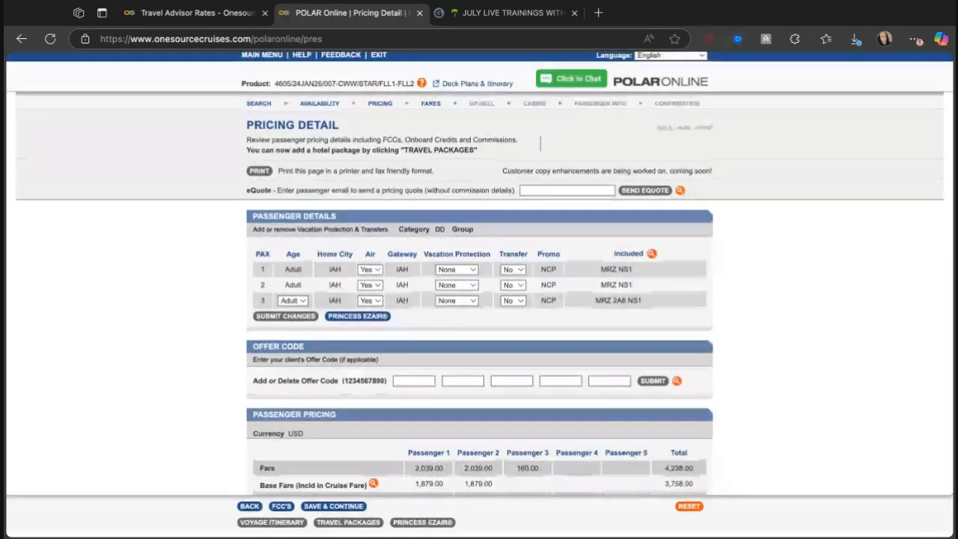
Review the DD quote's passenger details, fares, payment schedule and commissions on the Pricing Detail page.
{"action": "scroll", "coordinate": [295, 459], "scroll_direction": "down", "scroll_amount": 7}
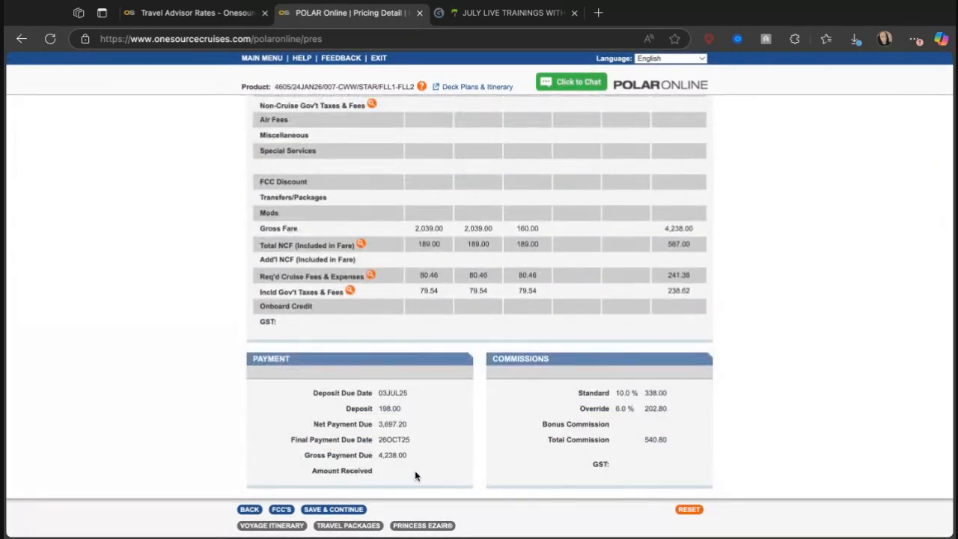
{"action": "scroll", "coordinate": [396, 441], "scroll_direction": "up", "scroll_amount": 5}
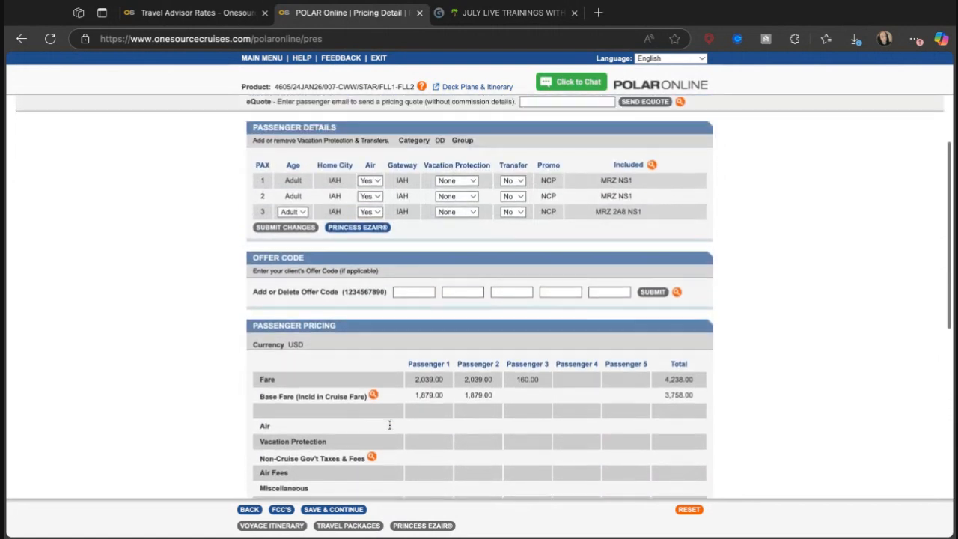
{"action": "scroll", "coordinate": [389, 425], "scroll_direction": "up", "scroll_amount": 2}
{"action": "scroll", "coordinate": [389, 424], "scroll_direction": "down", "scroll_amount": 4}
{"action": "scroll", "coordinate": [479, 299], "scroll_direction": "down", "scroll_amount": 3}
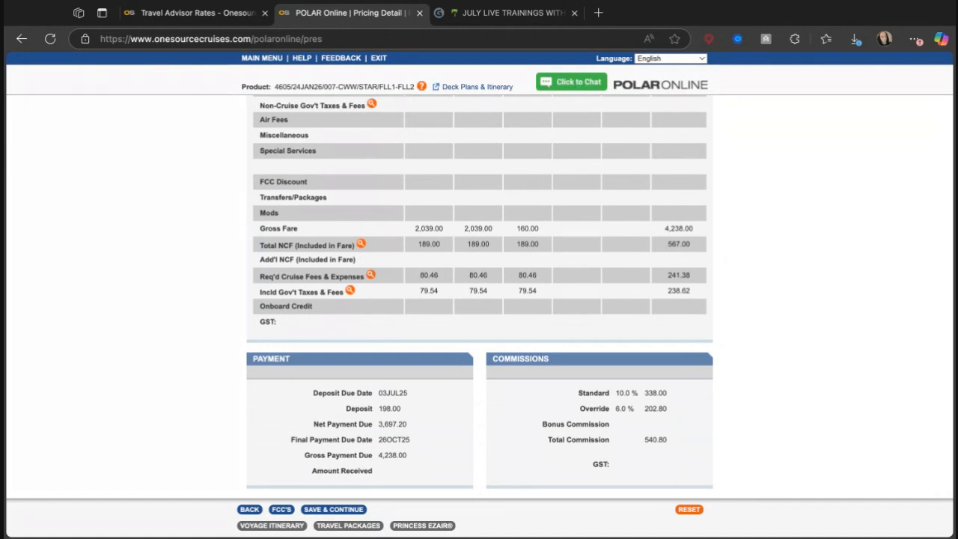
View the travel packages and transfers for the Star Princess sailing, check for further pages, and return to the pricing detail.
{"action": "left_click", "coordinate": [361, 527]}
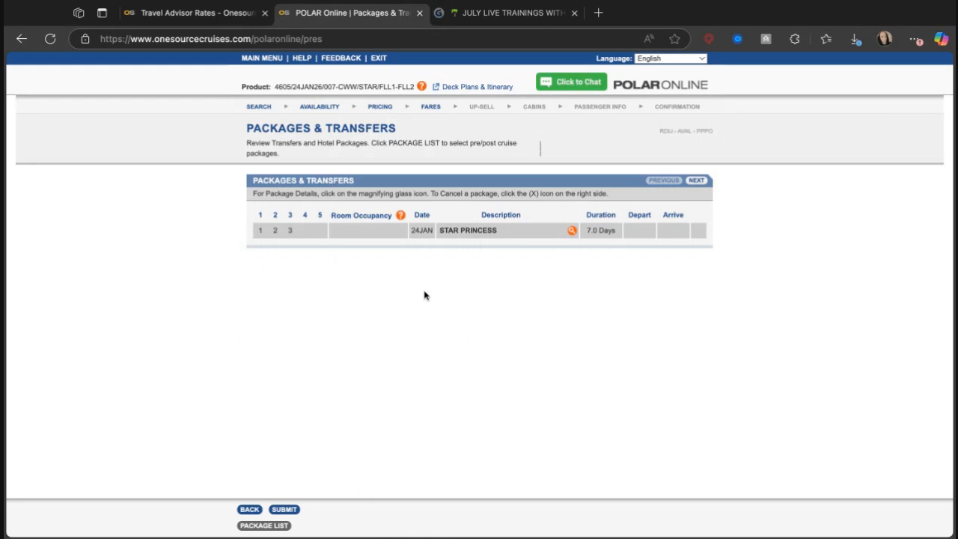
{"action": "left_click", "coordinate": [696, 181]}
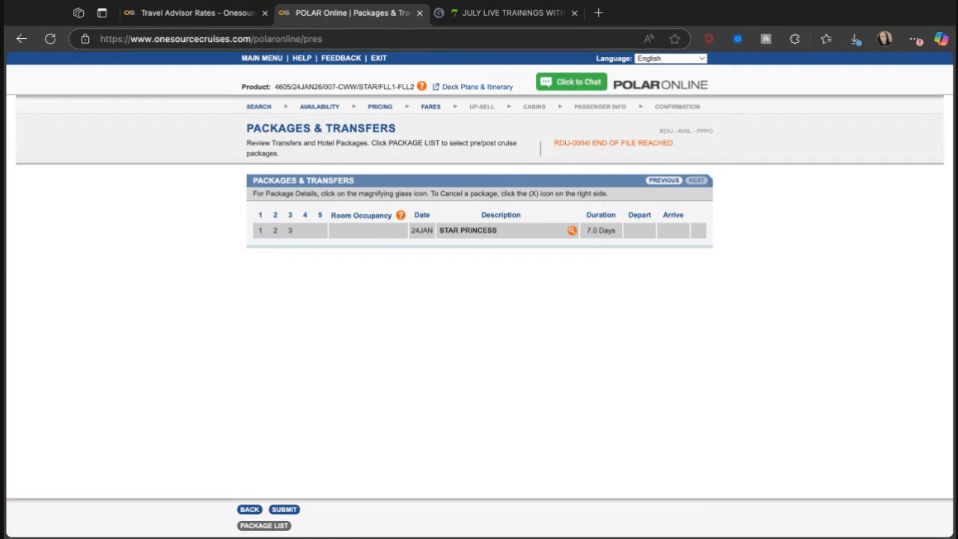
{"action": "left_click", "coordinate": [663, 182]}
{"action": "left_click", "coordinate": [251, 512]}
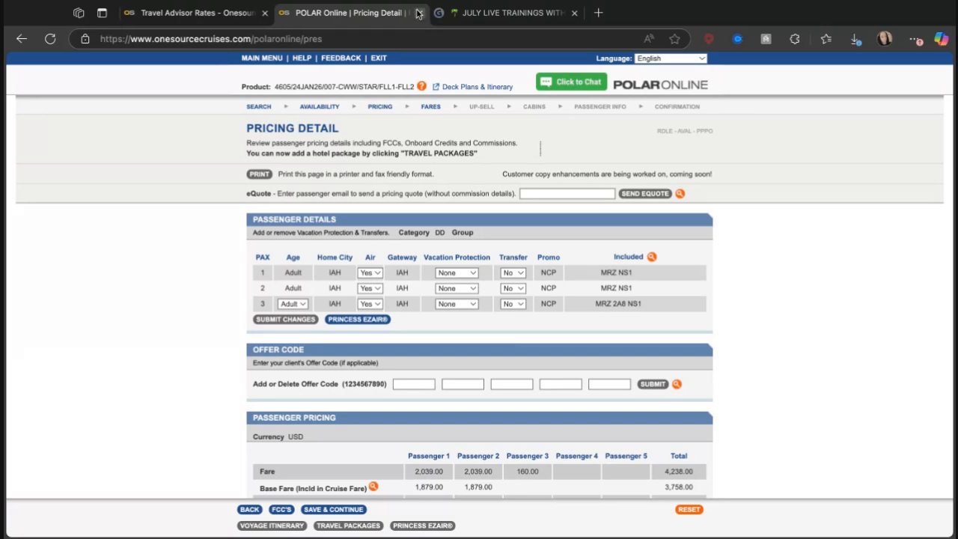
View the July live trainings schedule in Gamma, then return to OneSource's Princess Travel Advisor Rates page.
{"action": "left_click", "coordinate": [483, 15]}
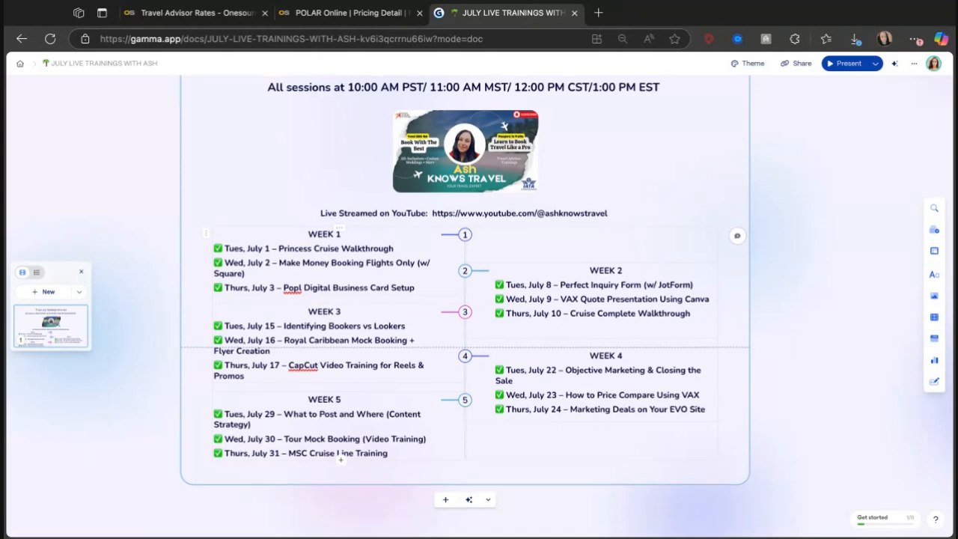
{"action": "scroll", "coordinate": [341, 456], "scroll_direction": "up", "scroll_amount": 2}
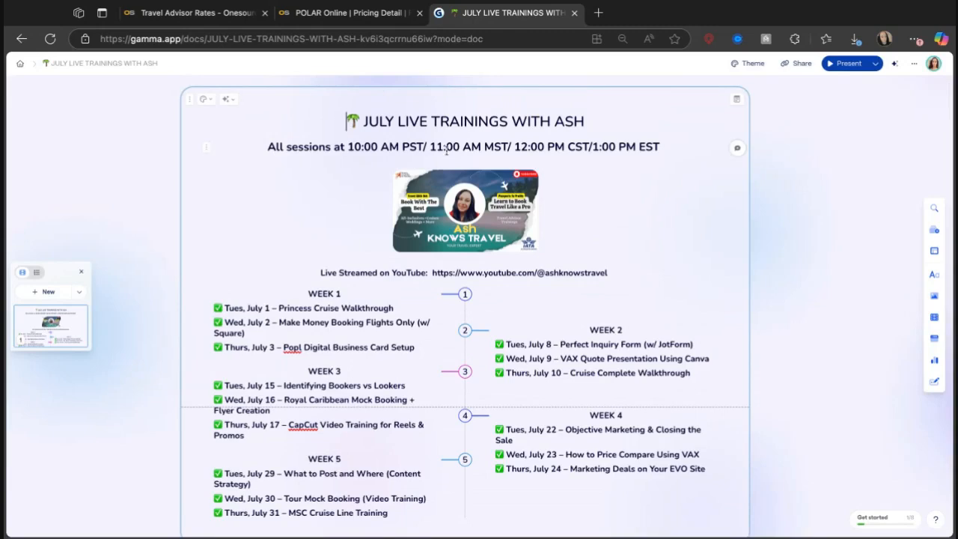
{"action": "left_click", "coordinate": [222, 18]}
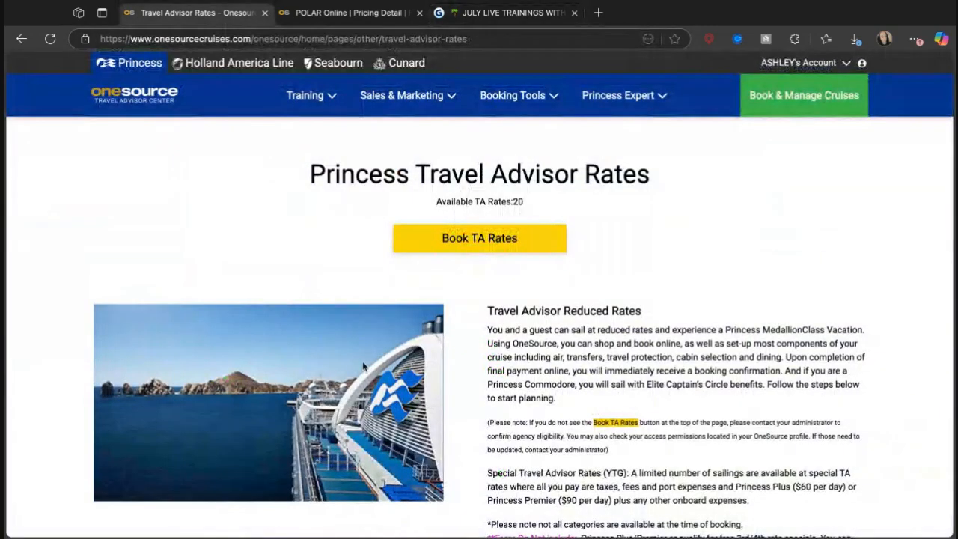